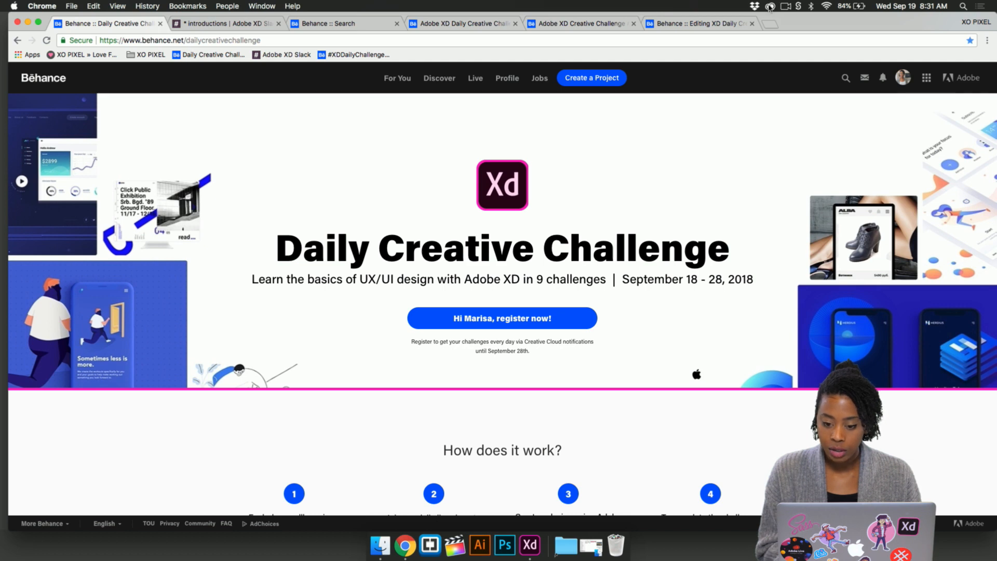
- Check the Creative Cloud notifications and review the Next Steps and Challenges sections of the Daily Creative Challenge page
click(769, 8)
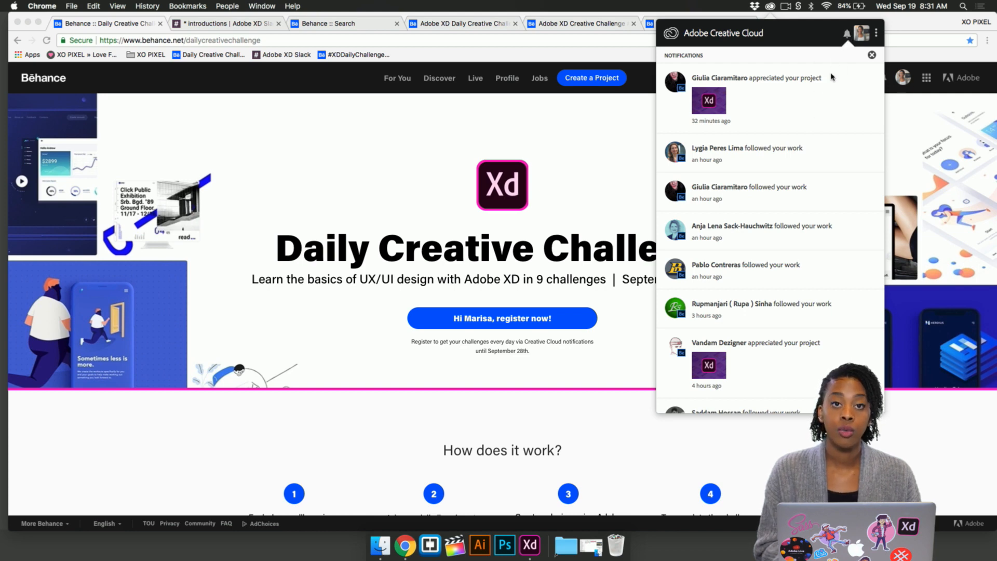
click(578, 175)
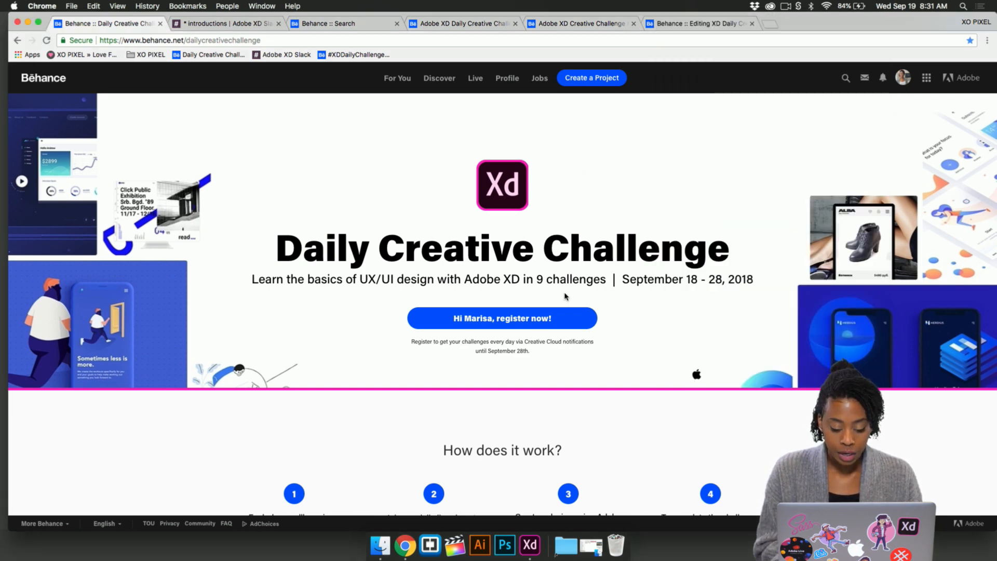
scroll(566, 297, down, 3)
scroll(566, 297, down, 10)
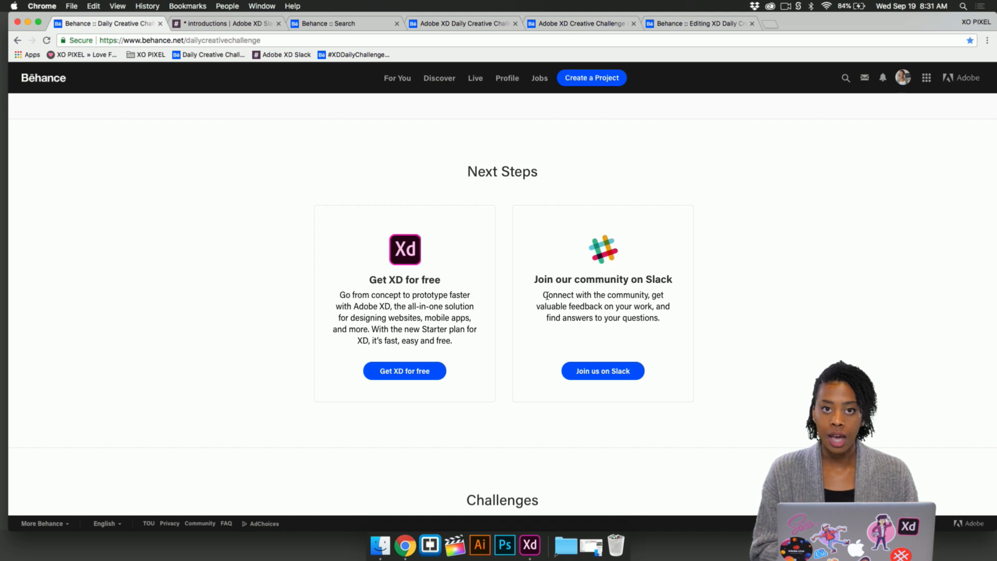
scroll(537, 333, down, 10)
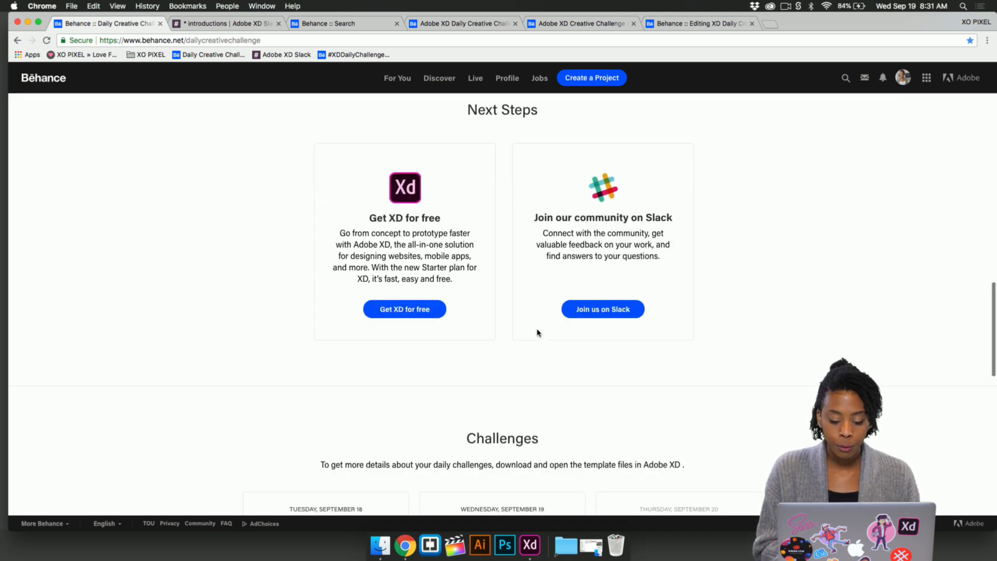
scroll(537, 333, up, 1)
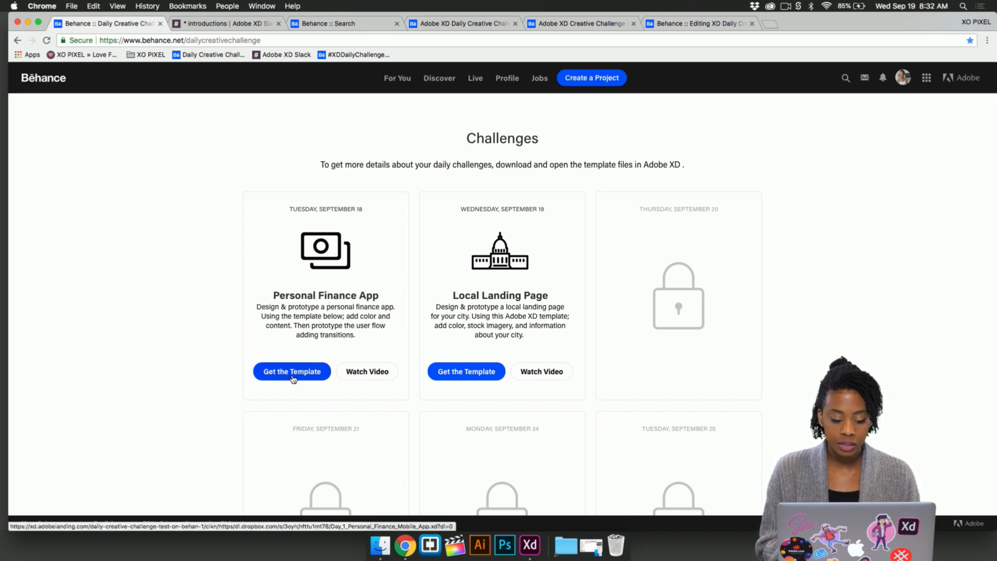
scroll(522, 295, up, 5)
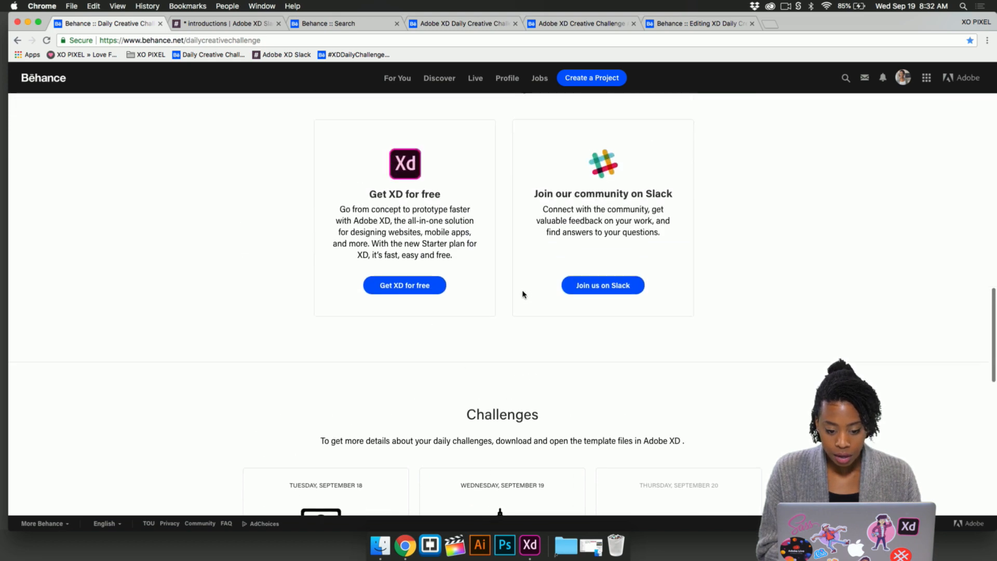
- Look through the introductions, announcements, design_feedback and help_general channels of the Adobe XD Slack workspace
click(251, 25)
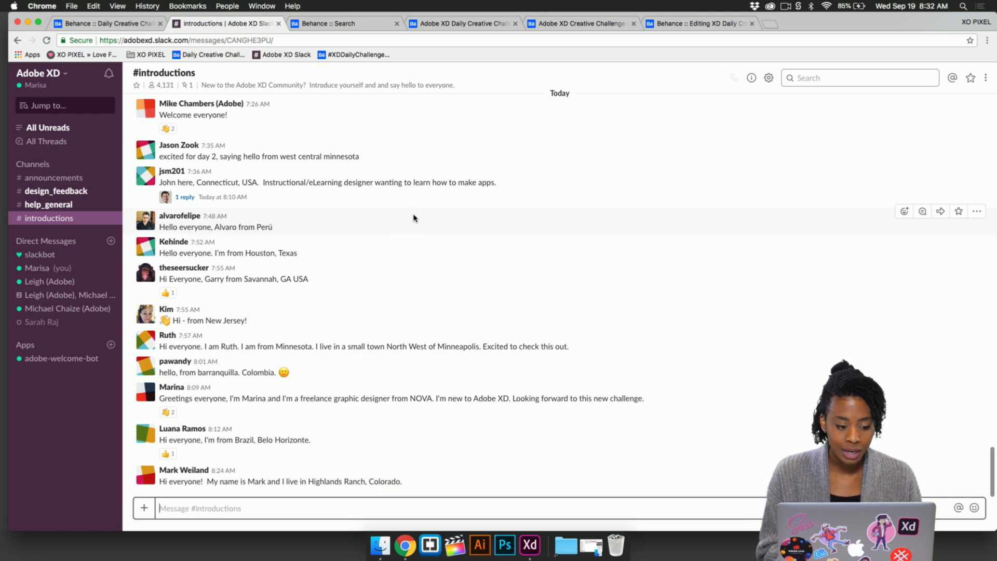
scroll(414, 218, up, 5)
scroll(413, 233, down, 2)
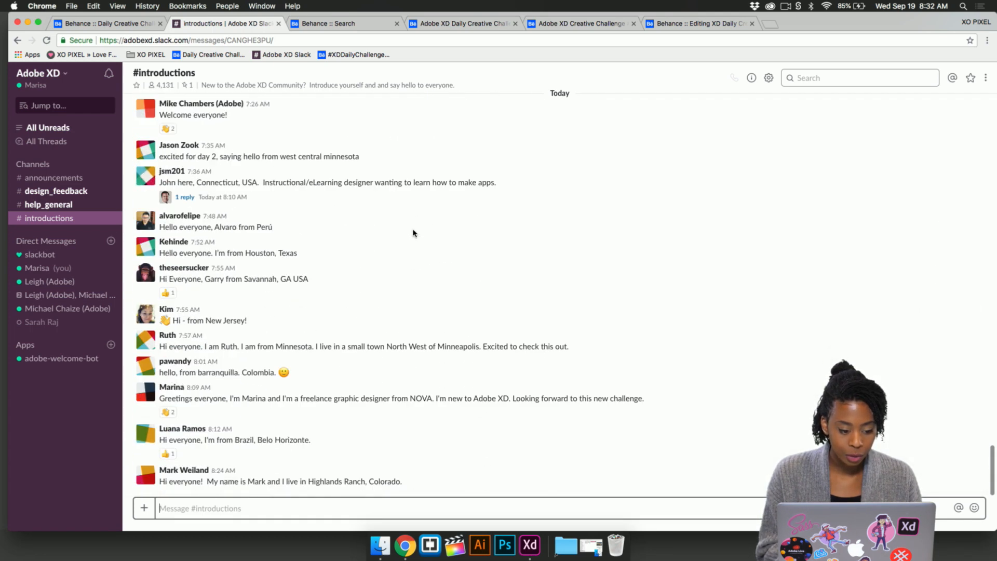
click(82, 179)
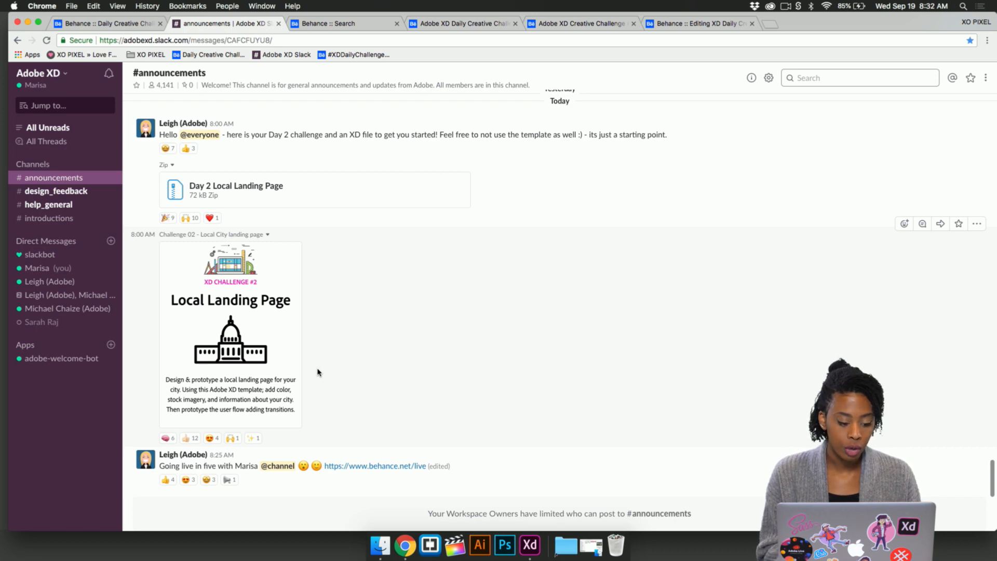
click(88, 192)
scroll(277, 273, down, 2)
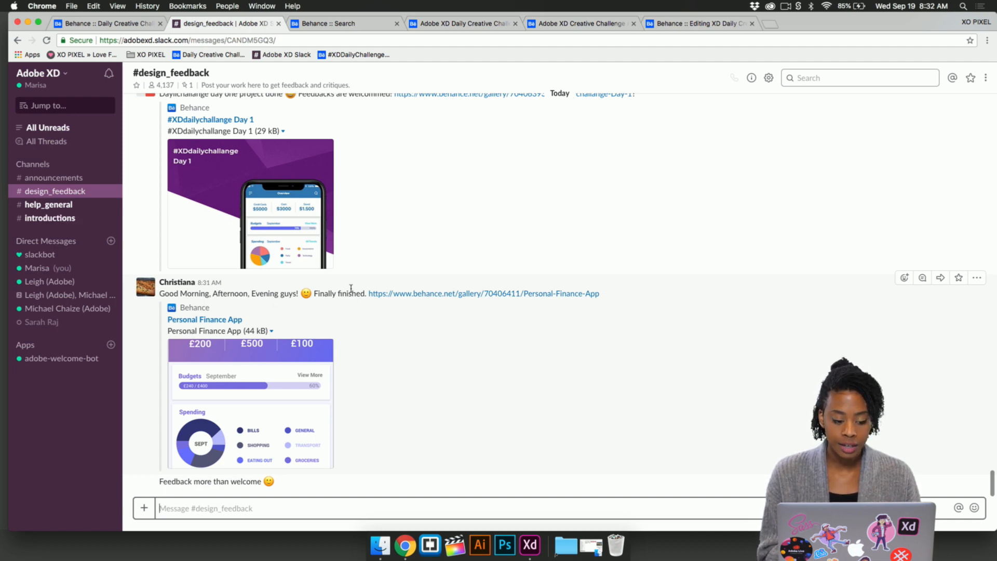
click(54, 210)
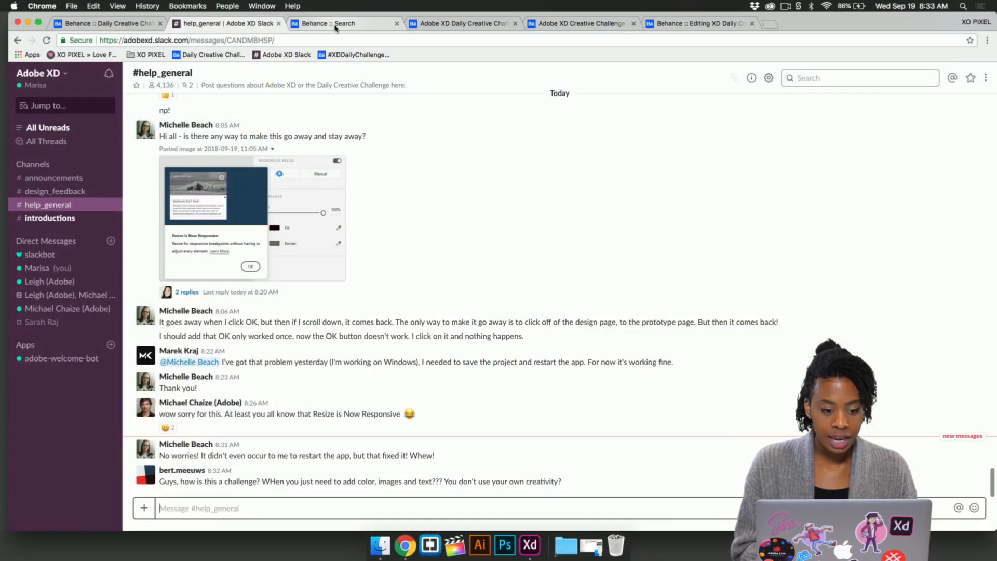
- View the XDDAILYCHALLENGE project results on Behance and bring up the Adobe XD Daily Creative Challenge #01 project
click(334, 25)
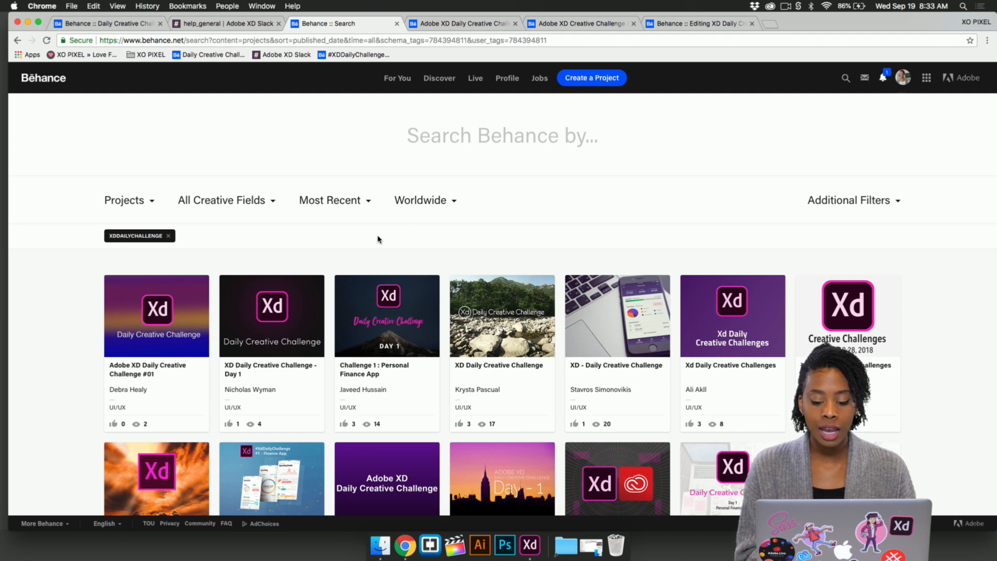
click(554, 22)
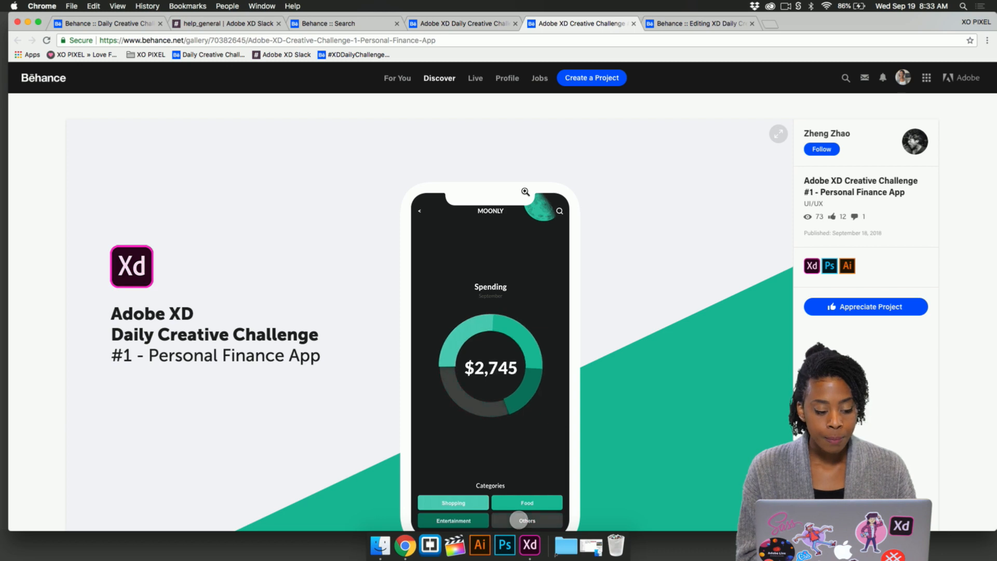
click(654, 21)
click(499, 25)
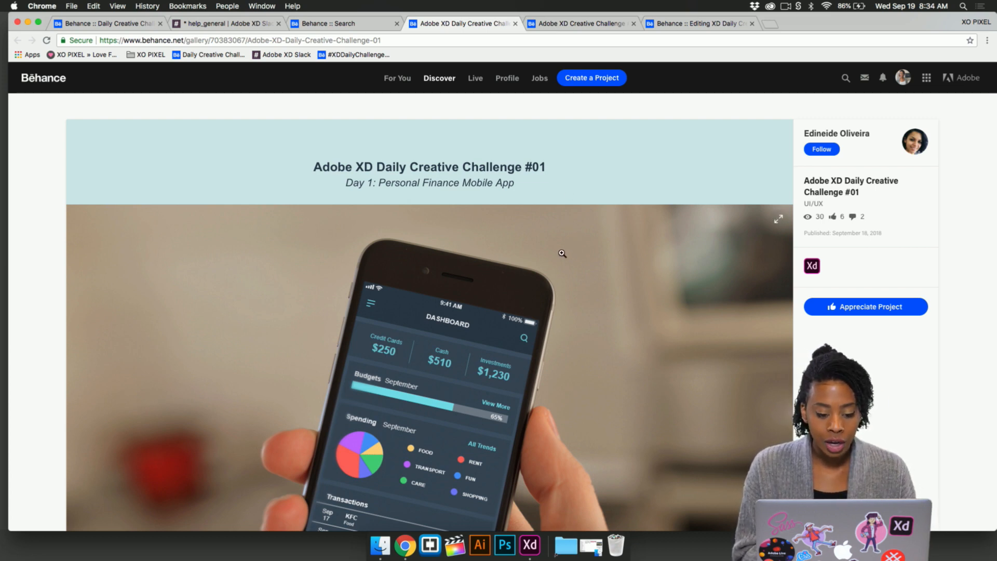
- Examine the phone mockup and the enlarged dashboard, spending and budgets screens of the Daily Creative Challenge #01 project
scroll(562, 253, down, 4)
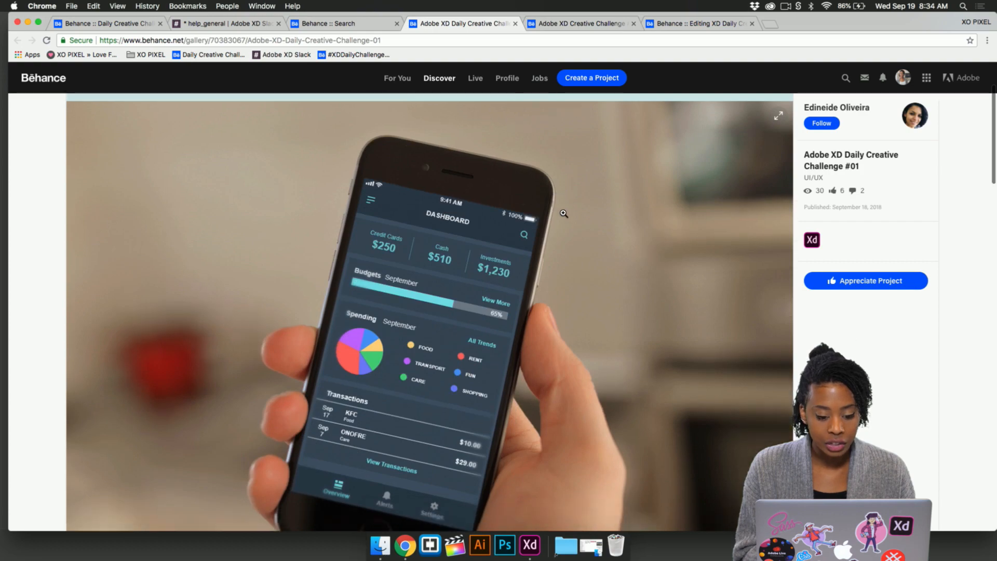
scroll(563, 213, down, 2)
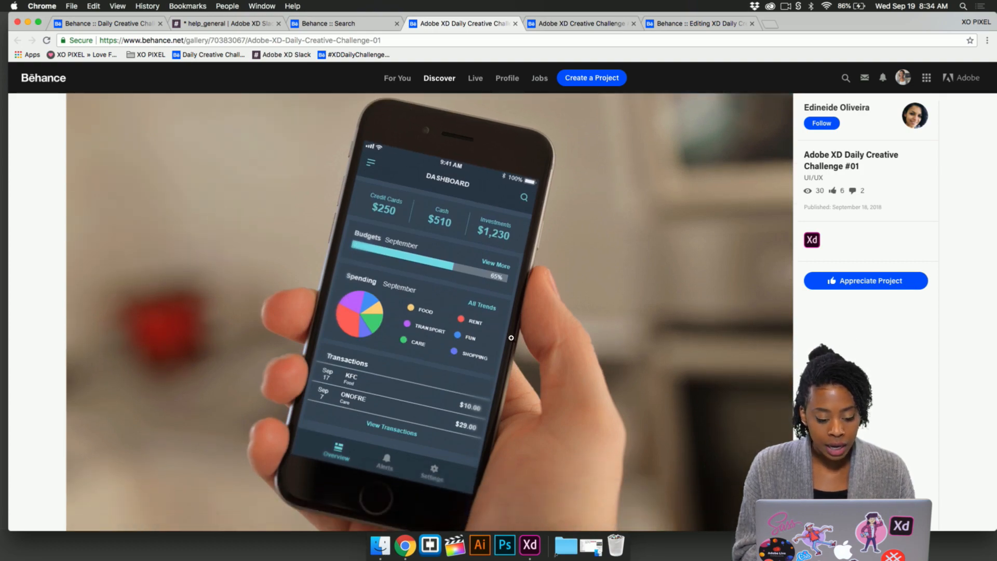
scroll(514, 327, down, 10)
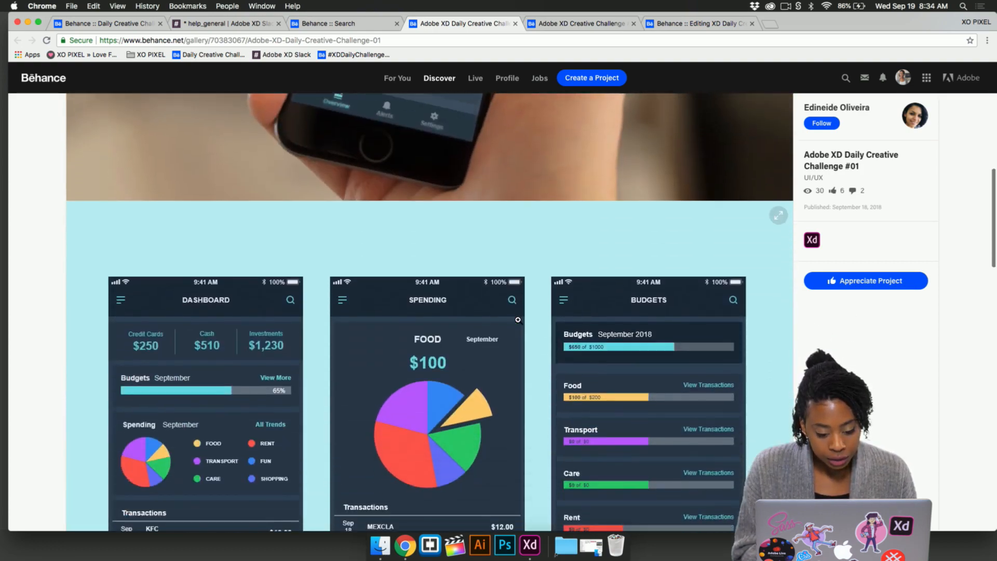
scroll(517, 319, down, 3)
click(443, 281)
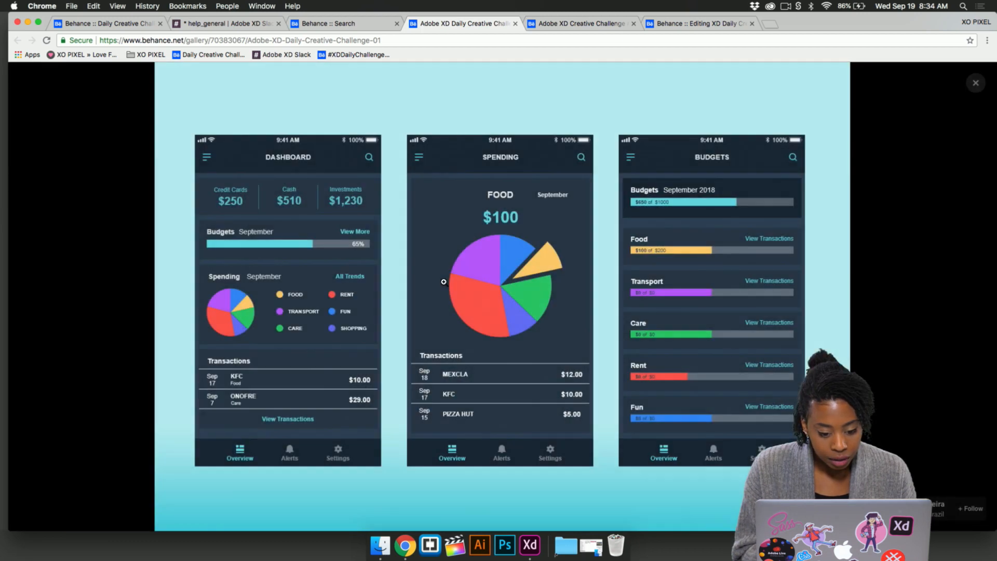
click(521, 272)
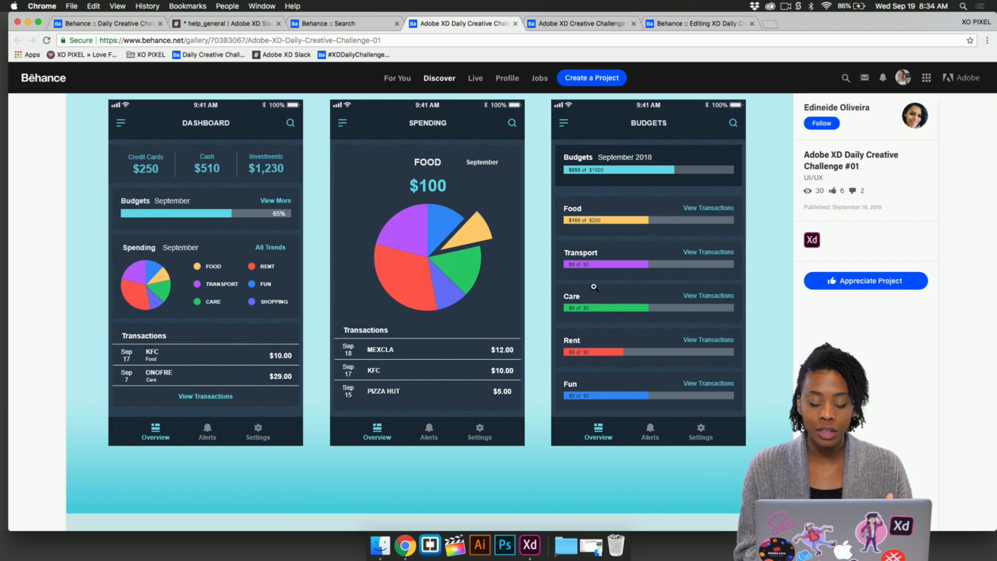
scroll(561, 352, down, 5)
scroll(560, 353, up, 6)
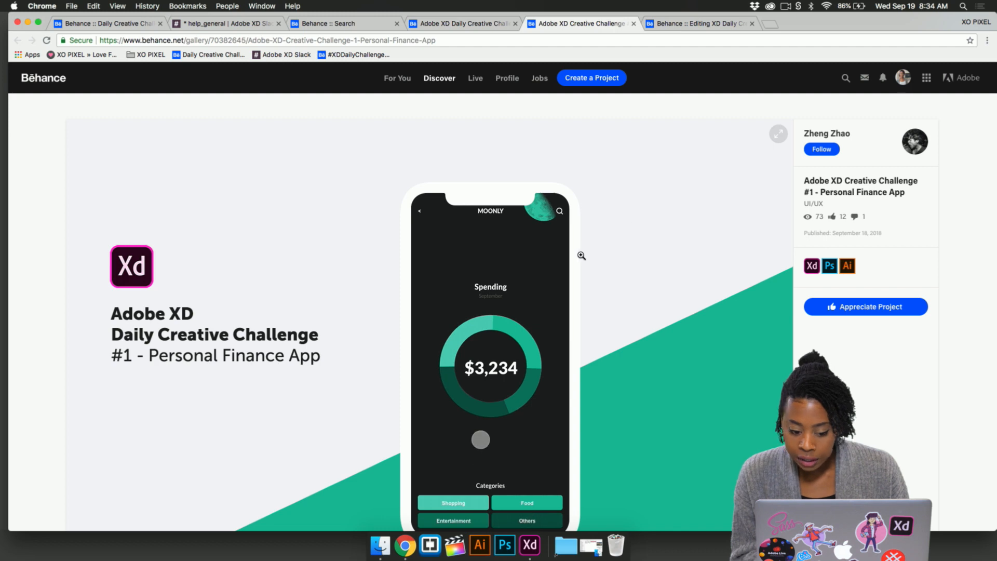
- Examine the prototype animation and the login and overview screens of the Moonly Personal Finance App project
scroll(517, 315, down, 1)
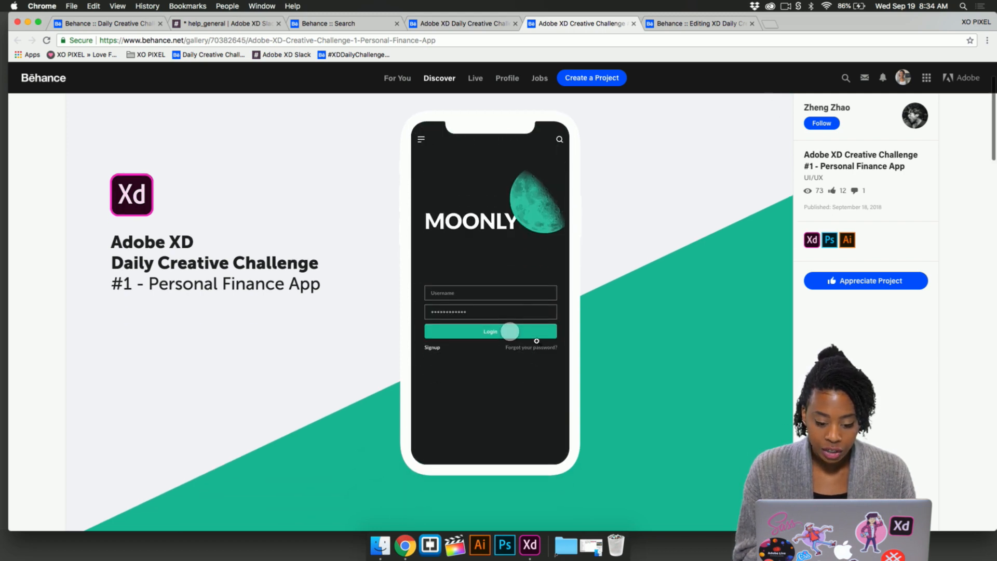
scroll(535, 367, down, 8)
scroll(537, 340, down, 9)
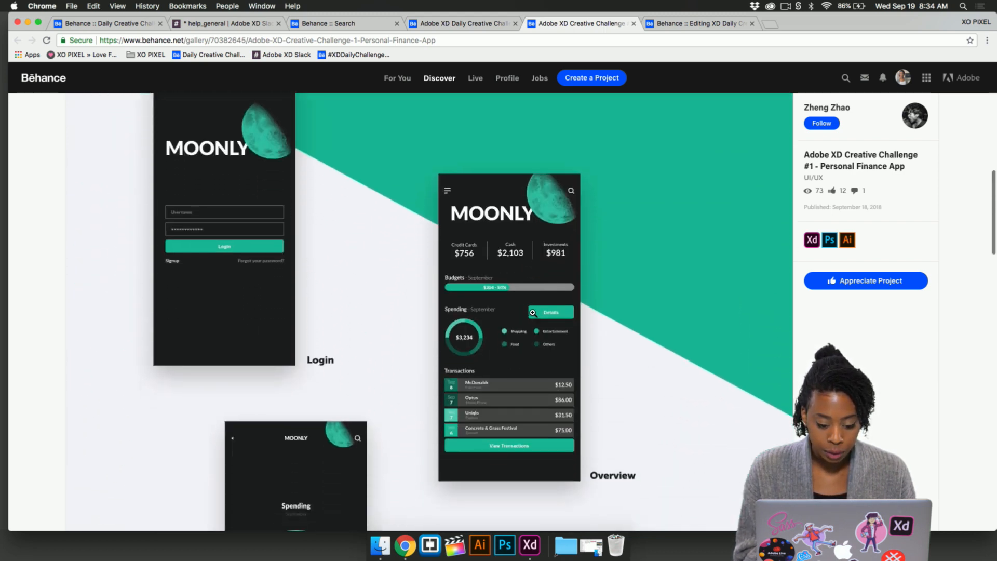
scroll(532, 309, up, 20)
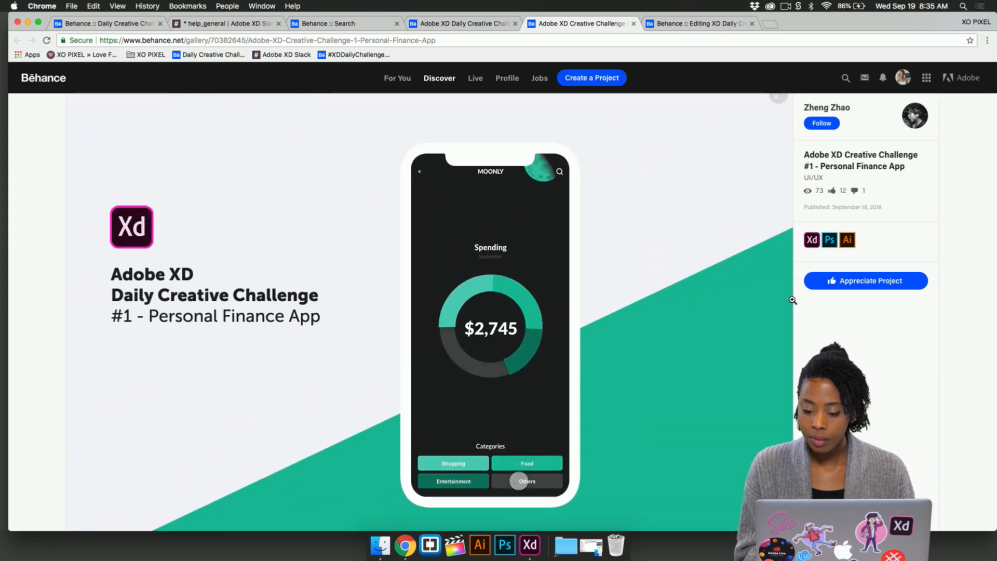
- Appreciate both the Personal Finance App project and the Daily Creative Challenge #01 project, finishing back on the Personal Finance App project
click(826, 281)
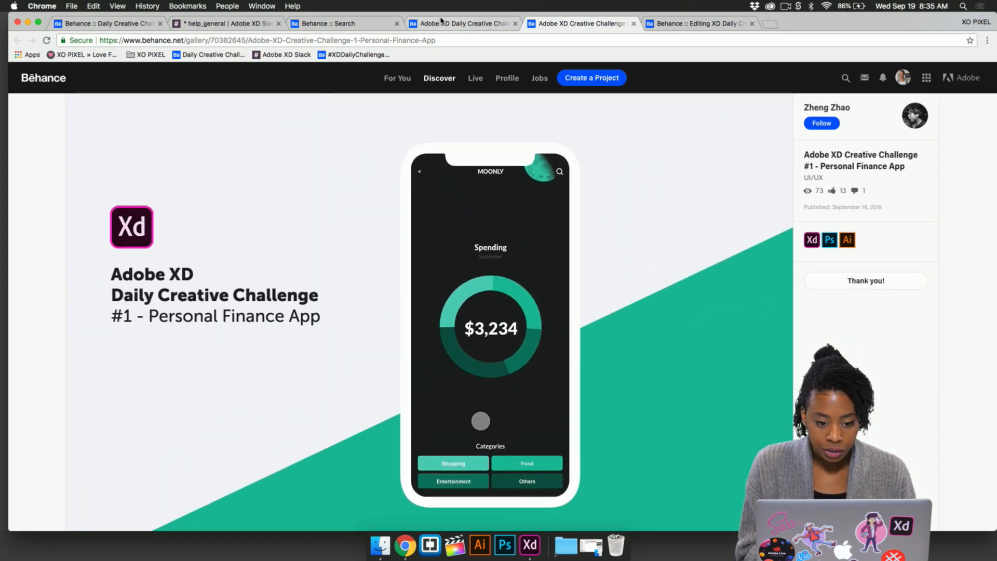
click(441, 23)
click(878, 283)
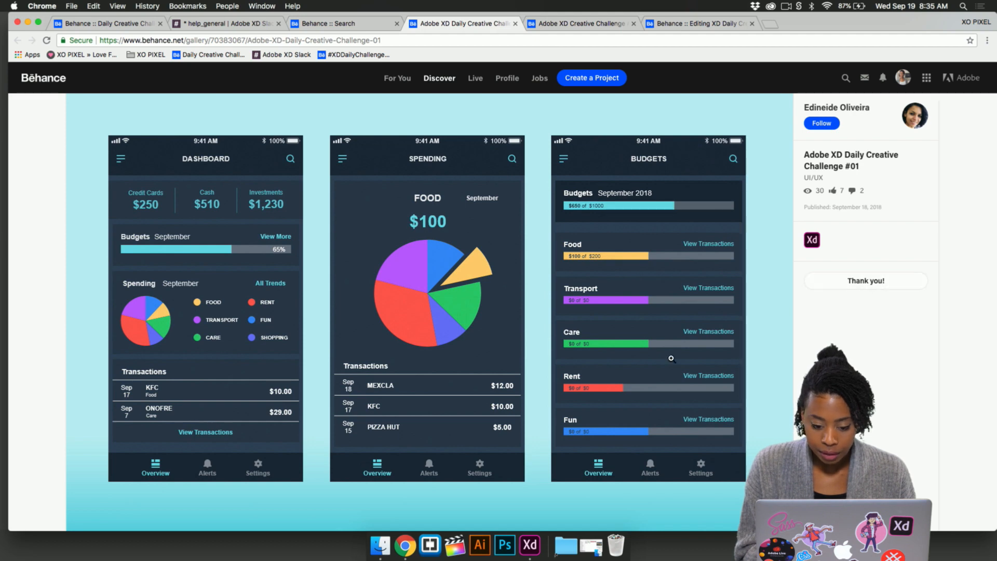
click(574, 23)
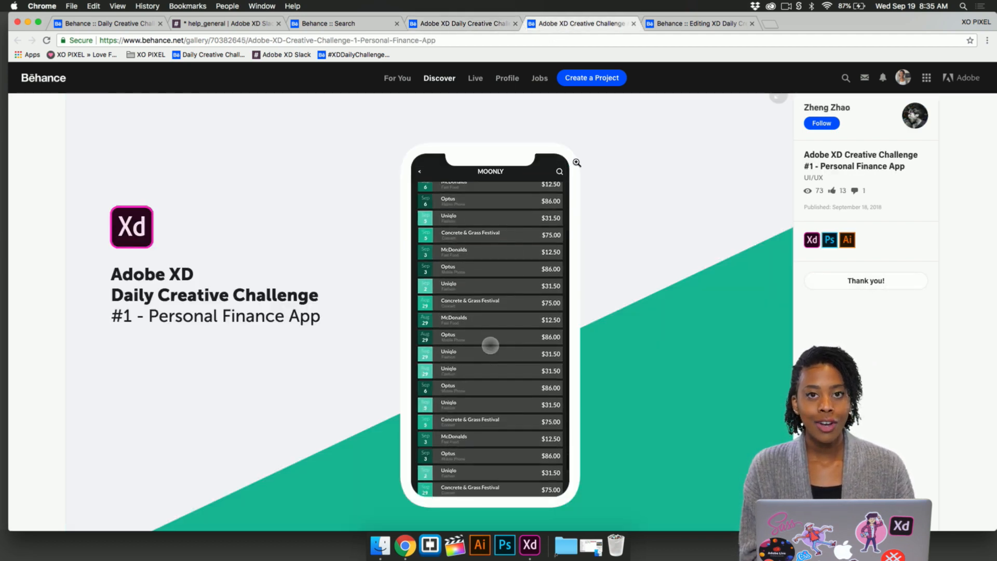
- Switch to Adobe XD and examine the challenge brief, suggested color schemes, resources and wireframe in the Day_2_Local_Landing_Page file
key(ctrl+Up)
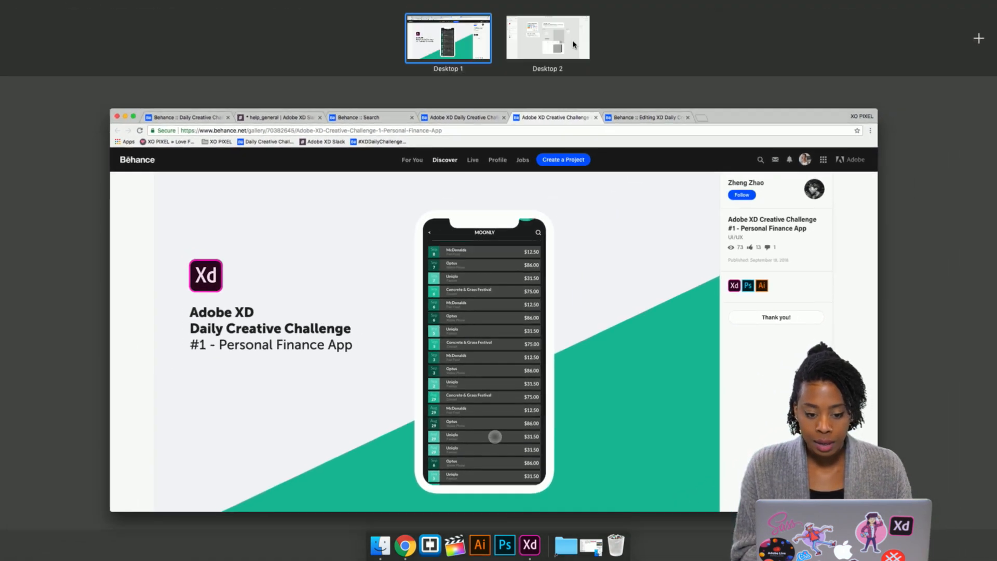
click(575, 45)
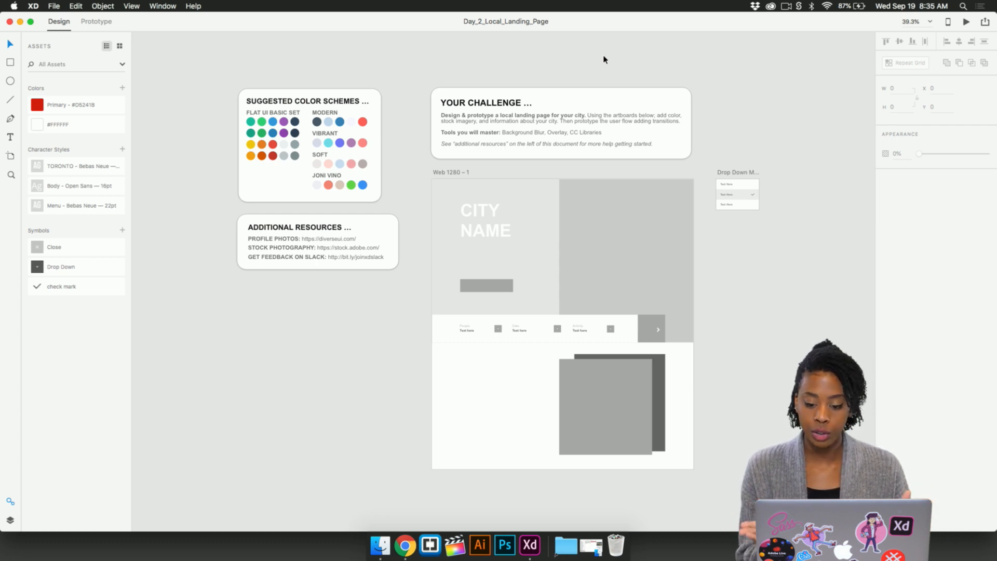
scroll(651, 51, right, 2)
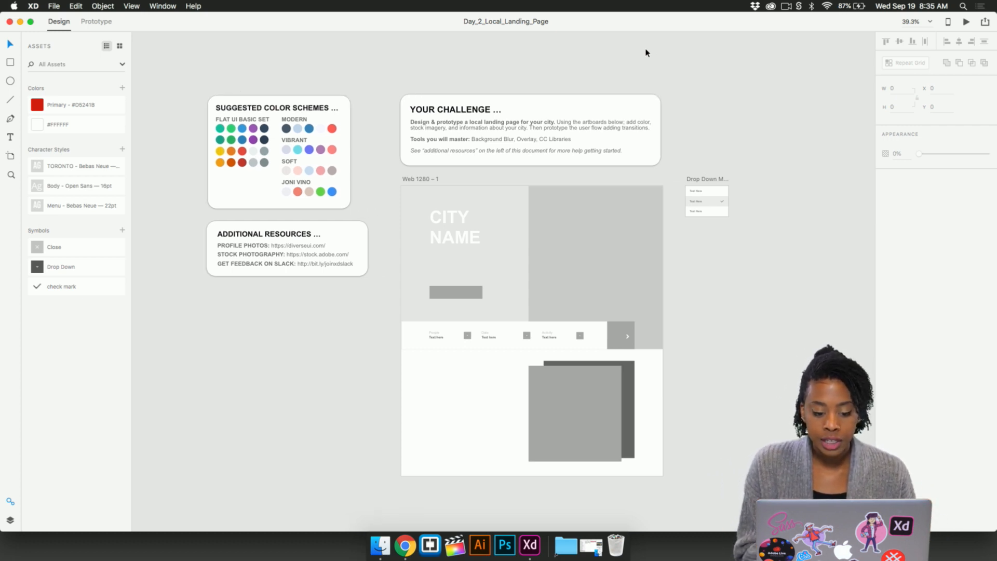
scroll(645, 52, up, 1)
scroll(645, 52, up, 1)
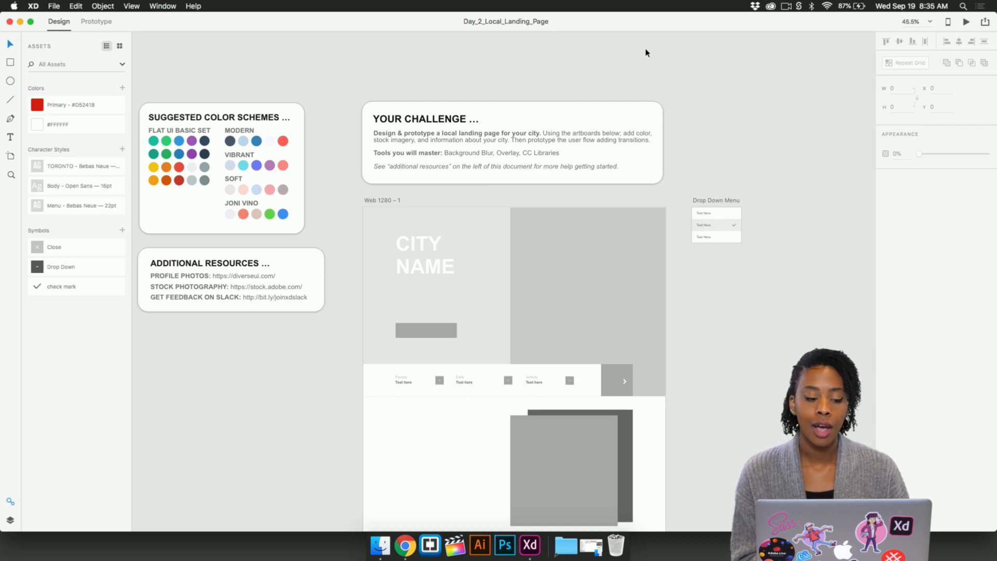
scroll(622, 71, left, 2)
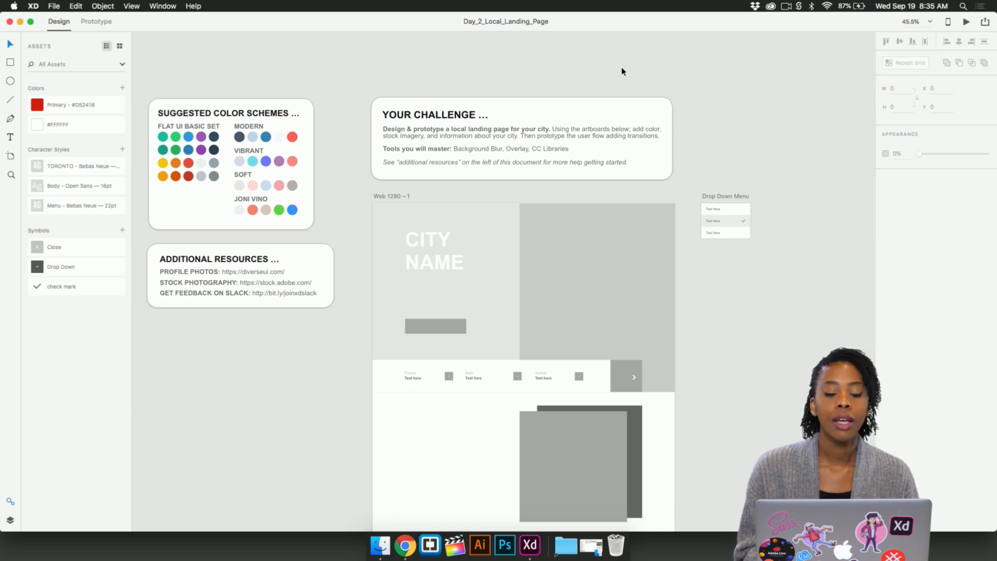
scroll(623, 71, left, 1)
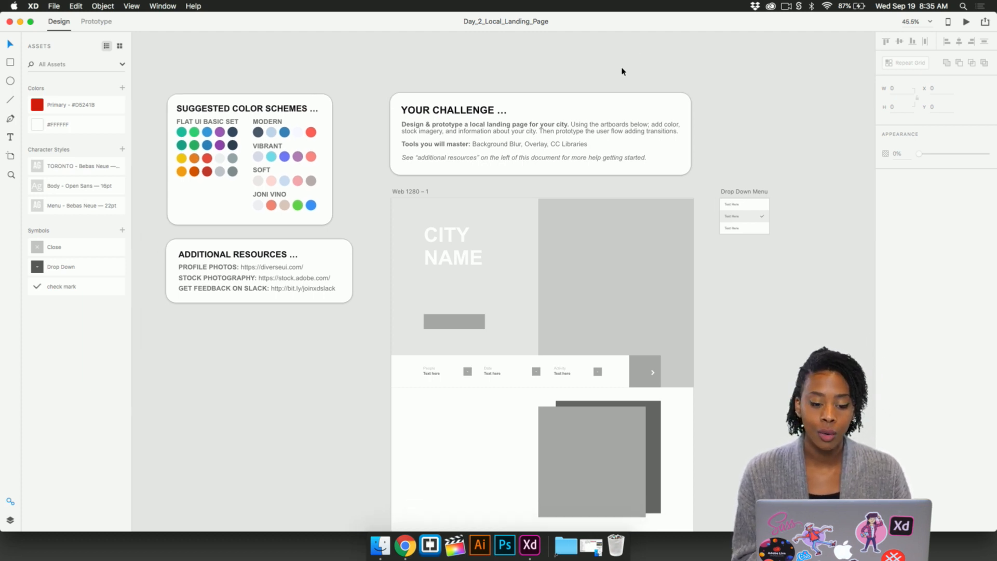
scroll(623, 71, down, 2)
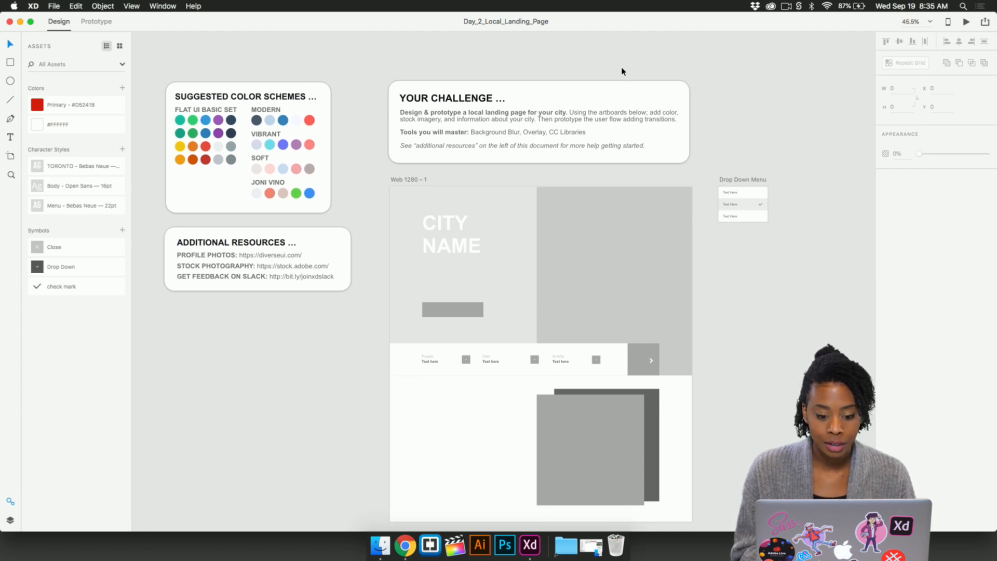
scroll(601, 167, down, 3)
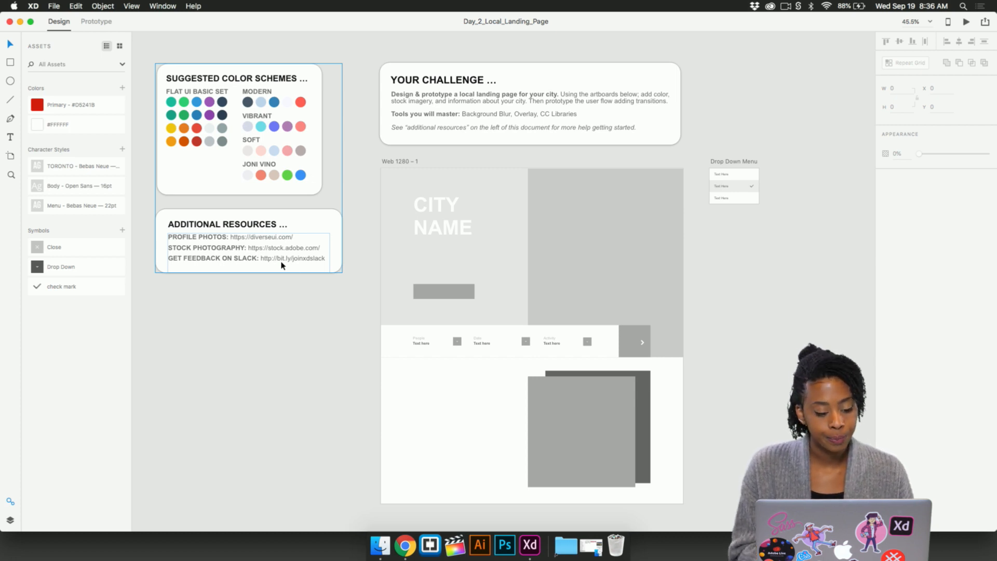
- Examine the Toronto Home artboard and its Person, Date and Activity drop-down artboards
click(356, 316)
scroll(356, 318, right, 10)
scroll(356, 318, right, 15)
scroll(356, 317, right, 4)
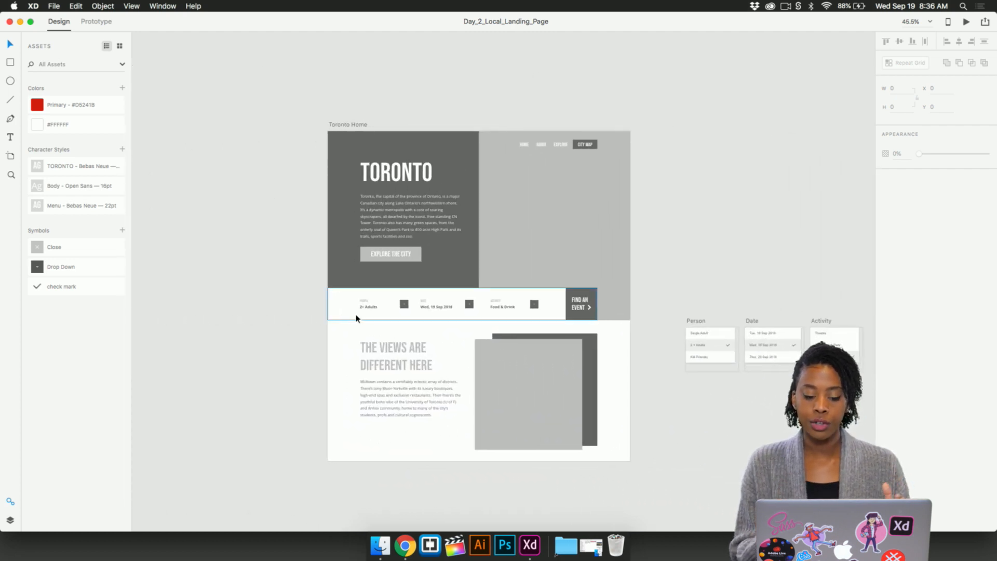
- Examine the Toronto Home artboard's hero text, the People, Date and Activity filter bar with its drop-down symbols, and the views section
scroll(356, 317, right, 3)
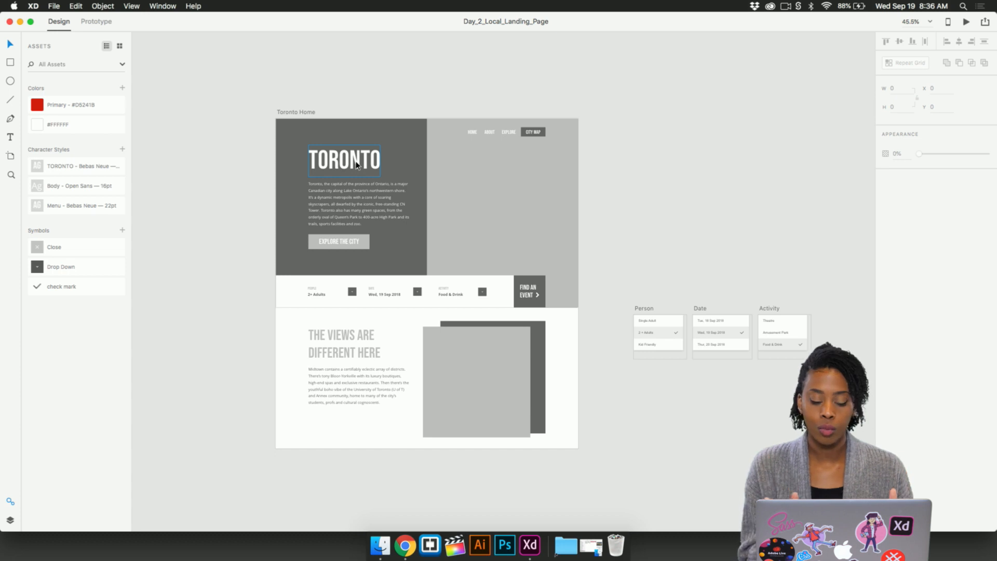
scroll(345, 173, up, 3)
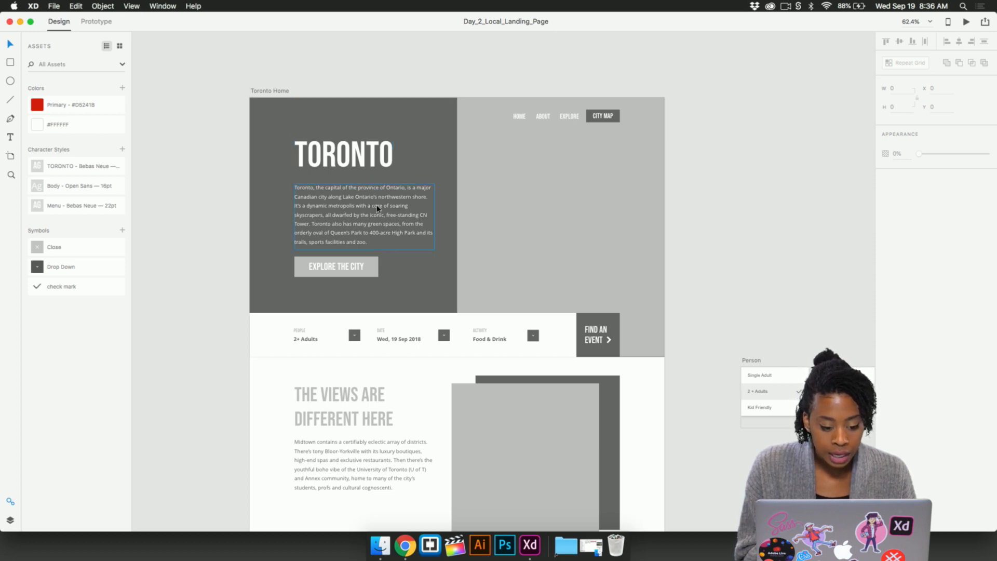
scroll(372, 214, down, 2)
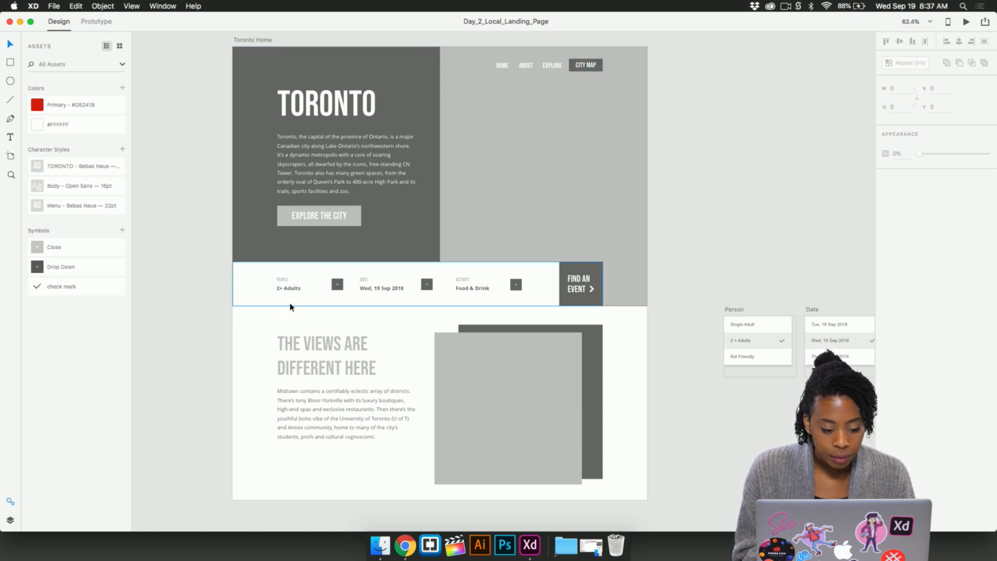
scroll(358, 189, down, 2)
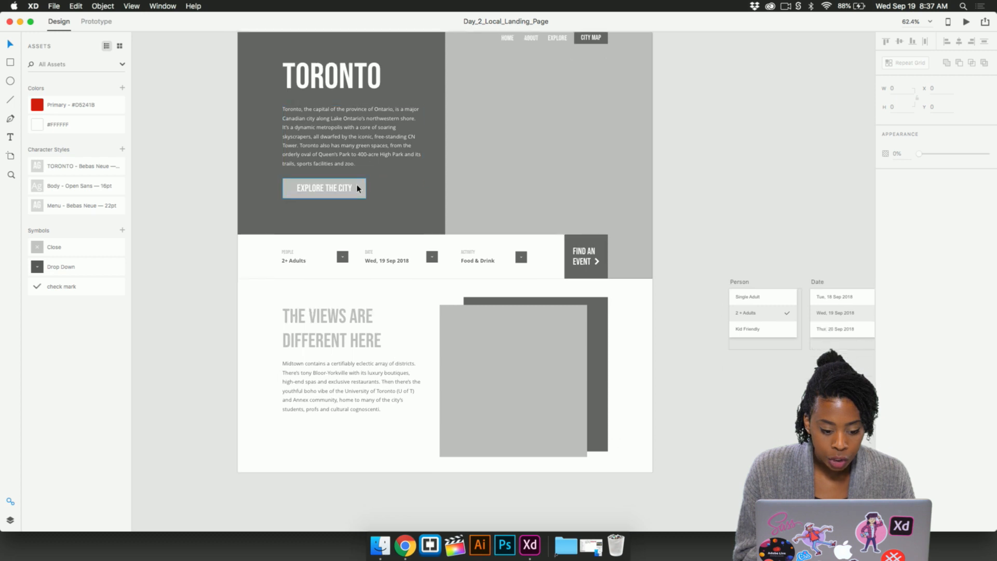
scroll(340, 233, up, 2)
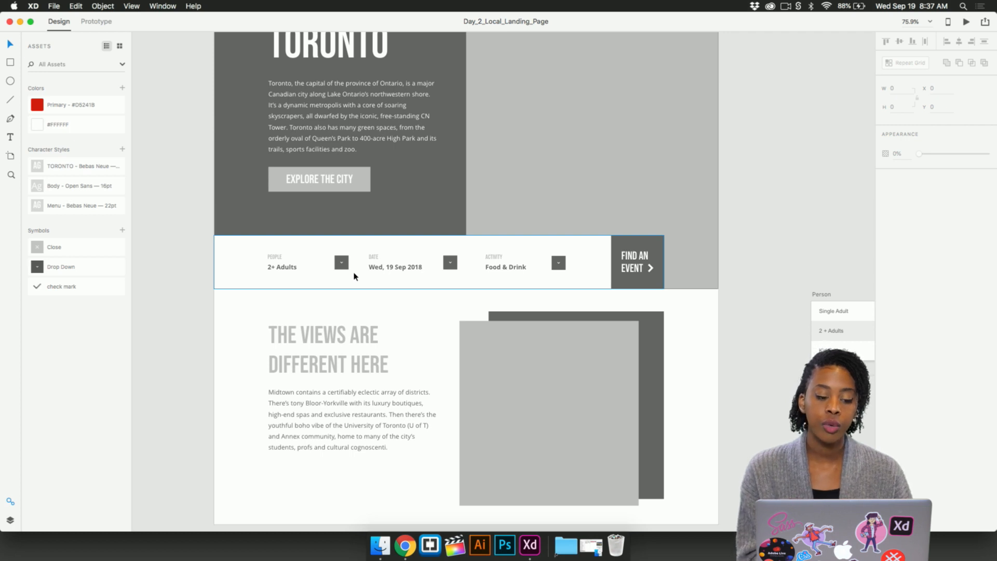
double_click(340, 263)
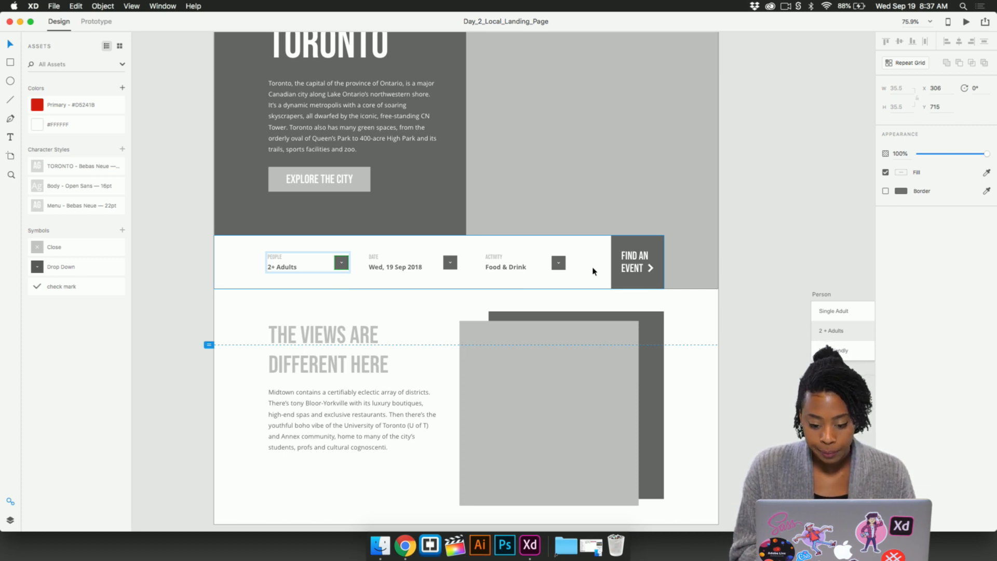
scroll(592, 287, down, 2)
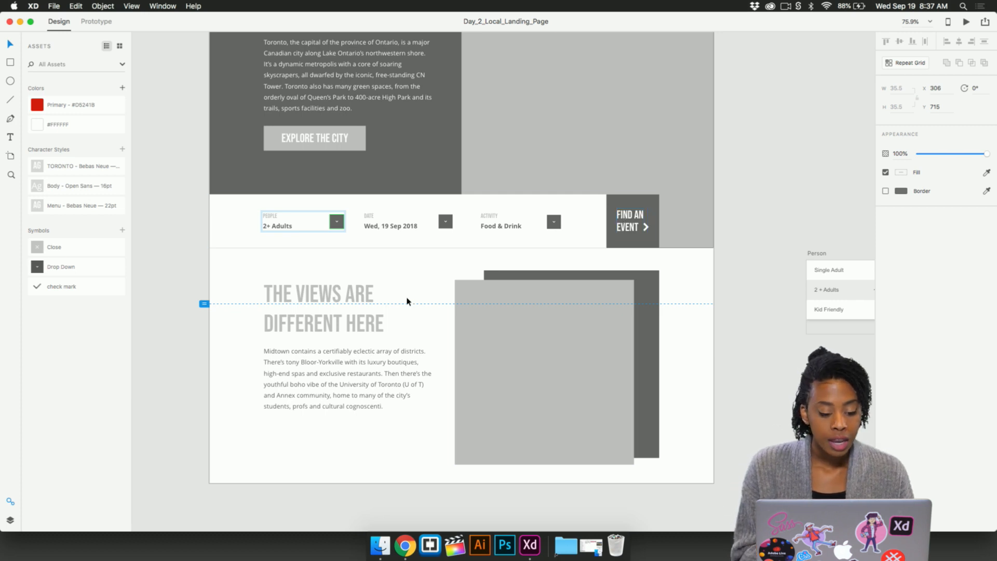
scroll(327, 328, down, 2)
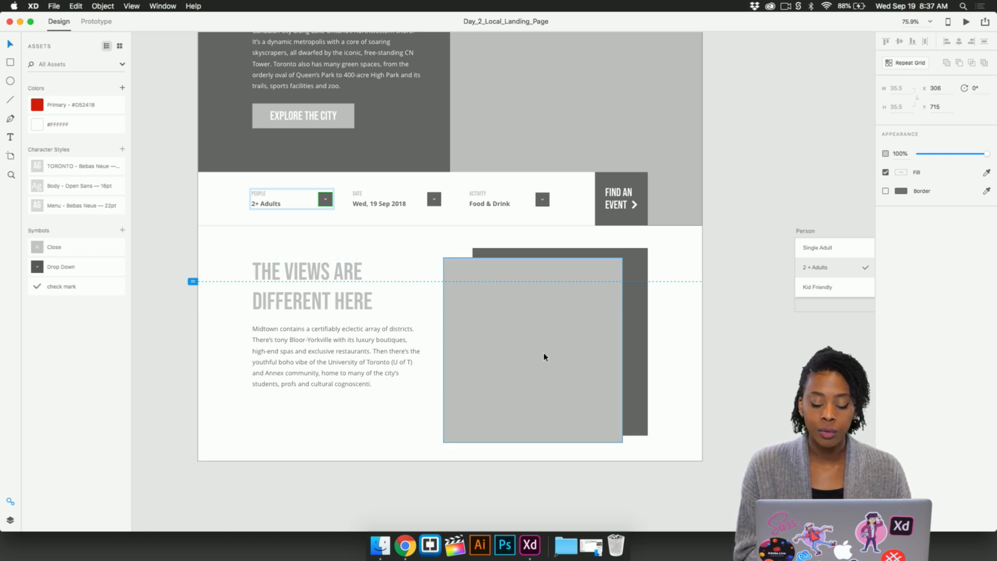
- Inspect the image placeholder in the views section and the hero area with its navigation menu and City Map item
click(500, 363)
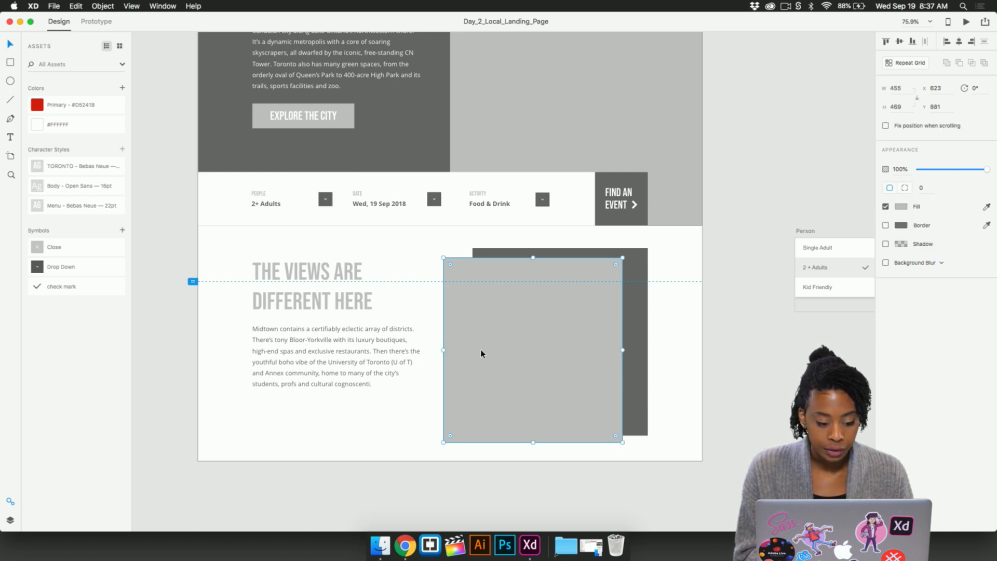
scroll(478, 351, up, 3)
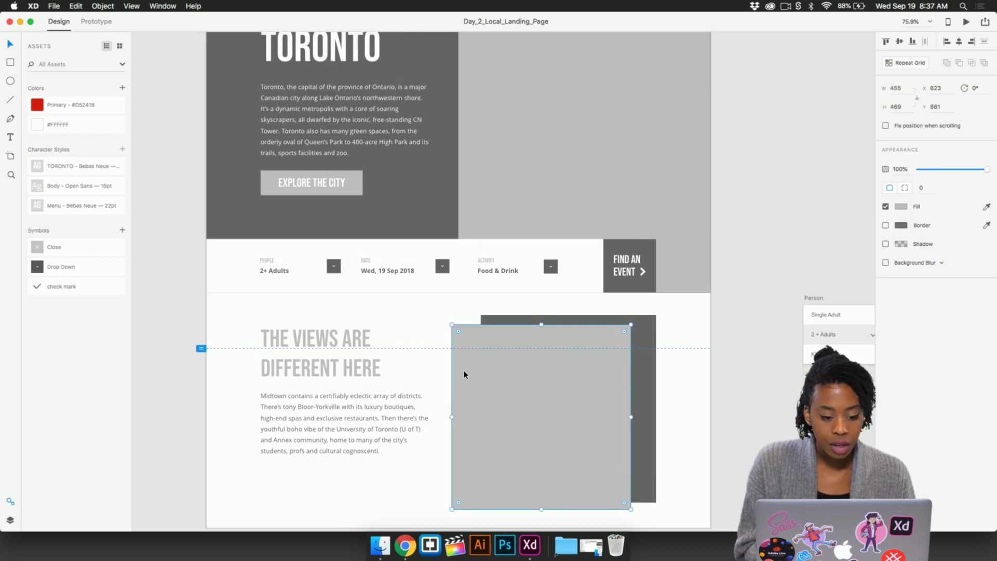
scroll(464, 372, down, 2)
scroll(464, 371, up, 1)
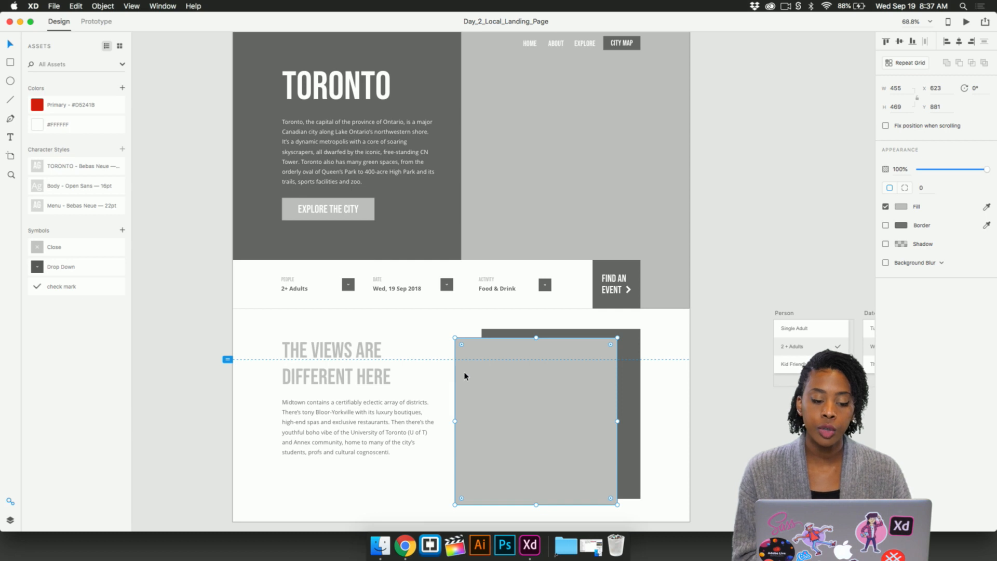
scroll(463, 372, up, 3)
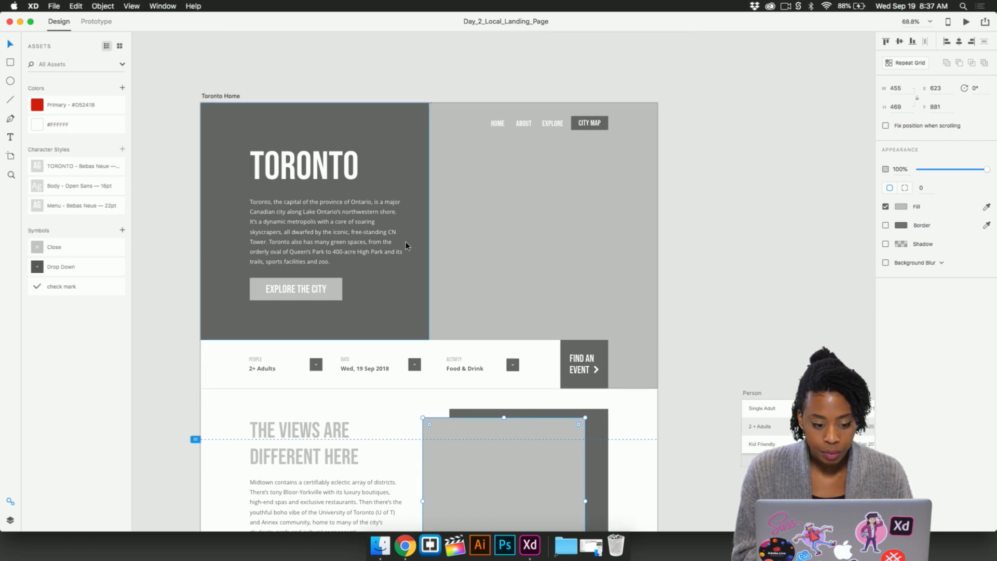
scroll(406, 243, down, 1)
scroll(406, 242, left, 1)
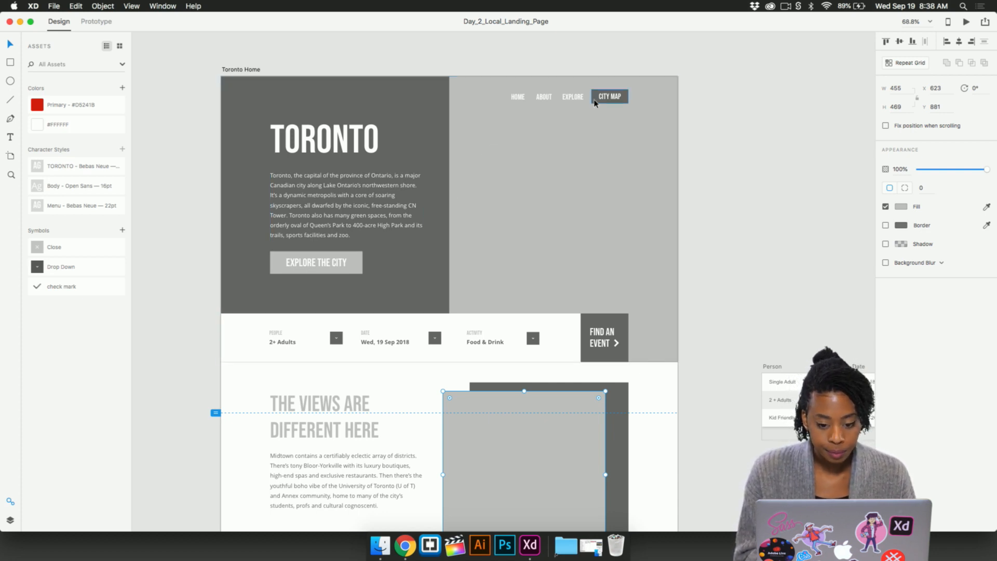
scroll(591, 100, up, 2)
scroll(592, 100, up, 2)
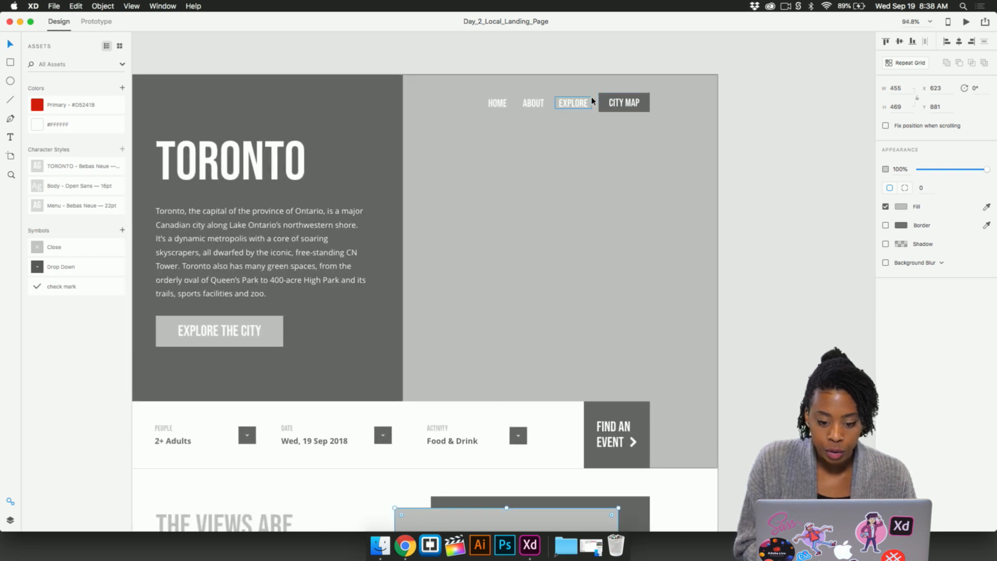
scroll(570, 195, left, 3)
scroll(570, 196, down, 1)
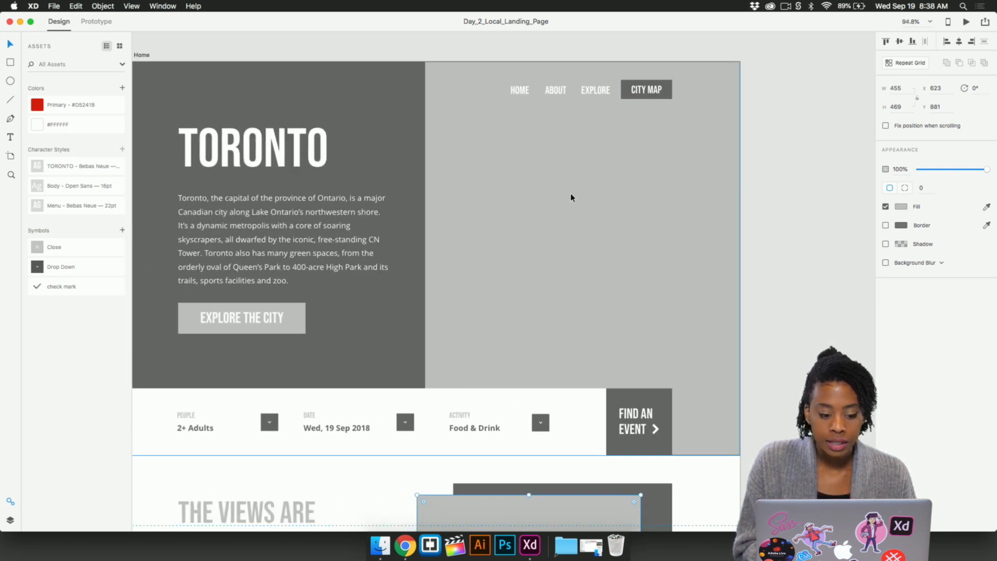
scroll(570, 197, left, 1)
scroll(570, 198, up, 1)
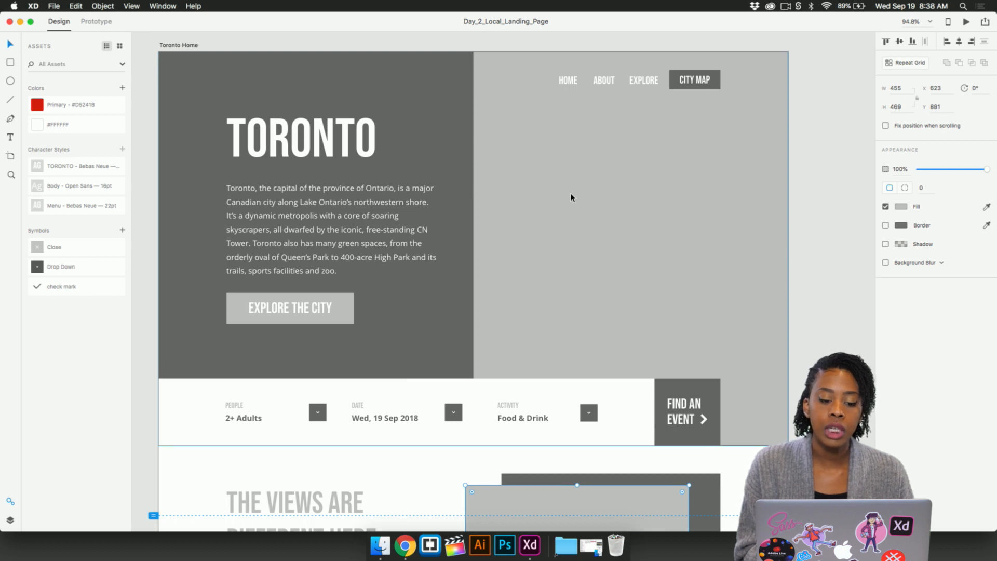
- Select the full-width hero background rectangle and open the photos folder inside Week 1, Day 2 of the challenge files in Finder
click(601, 199)
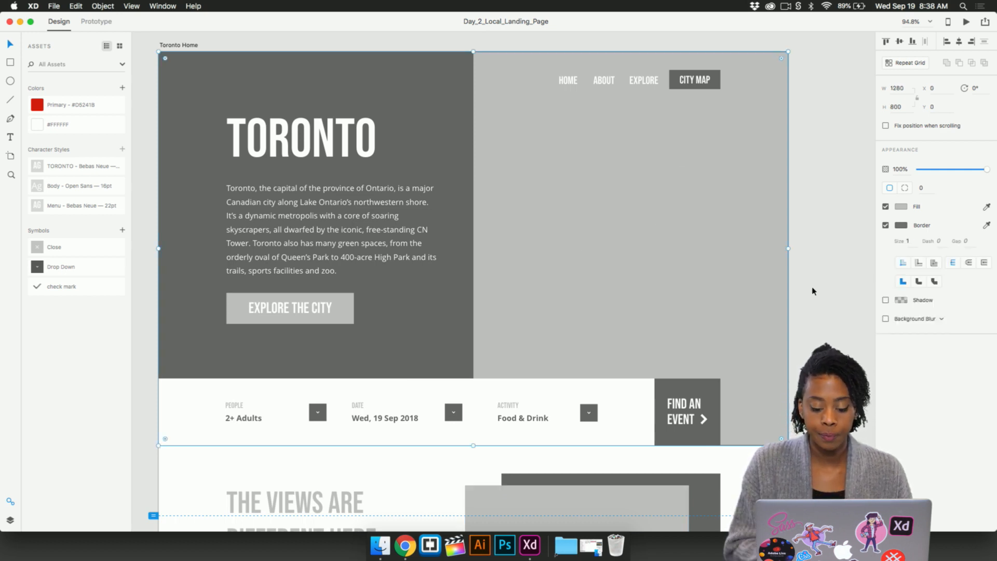
click(566, 546)
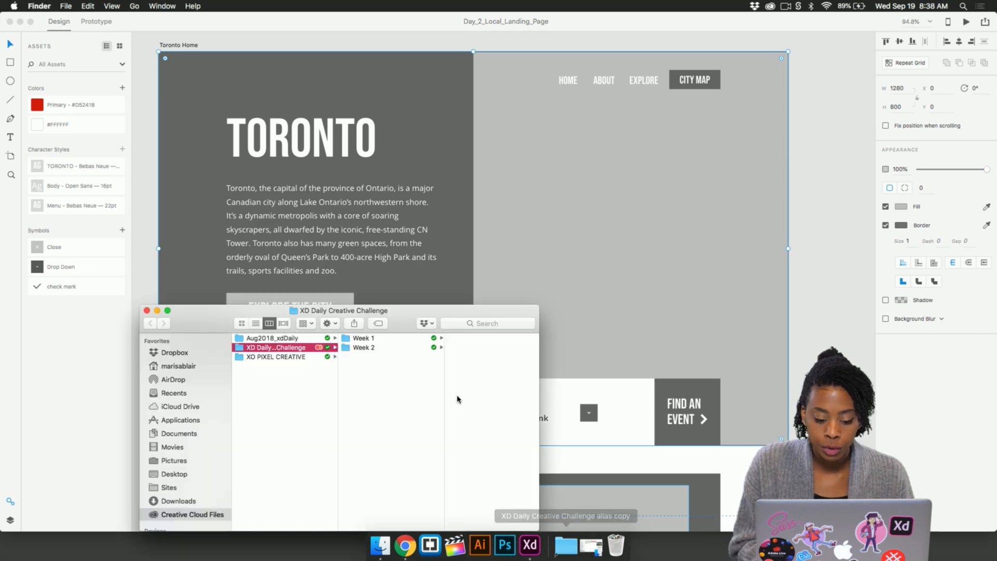
drag(416, 319, 698, 195)
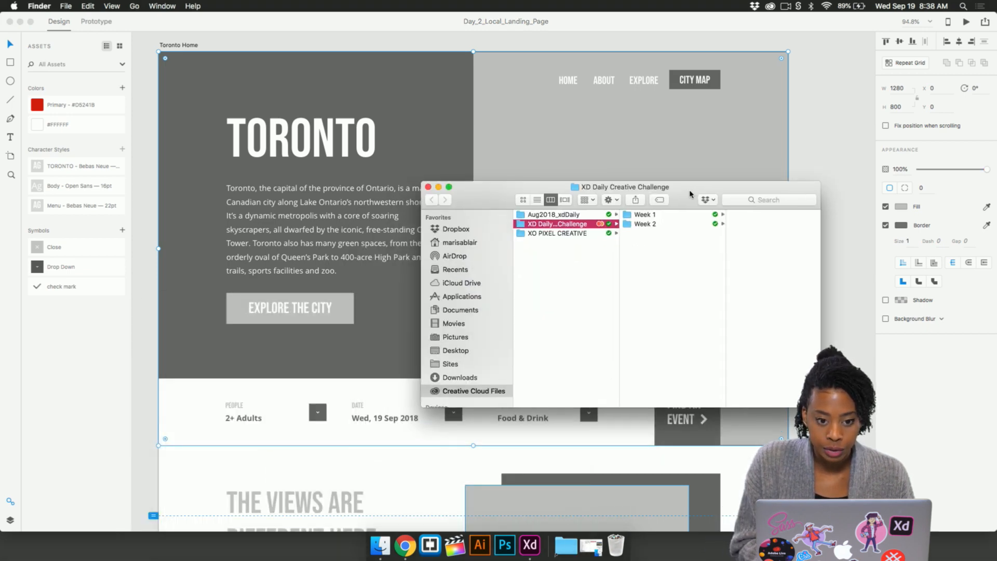
click(677, 216)
click(746, 223)
click(742, 243)
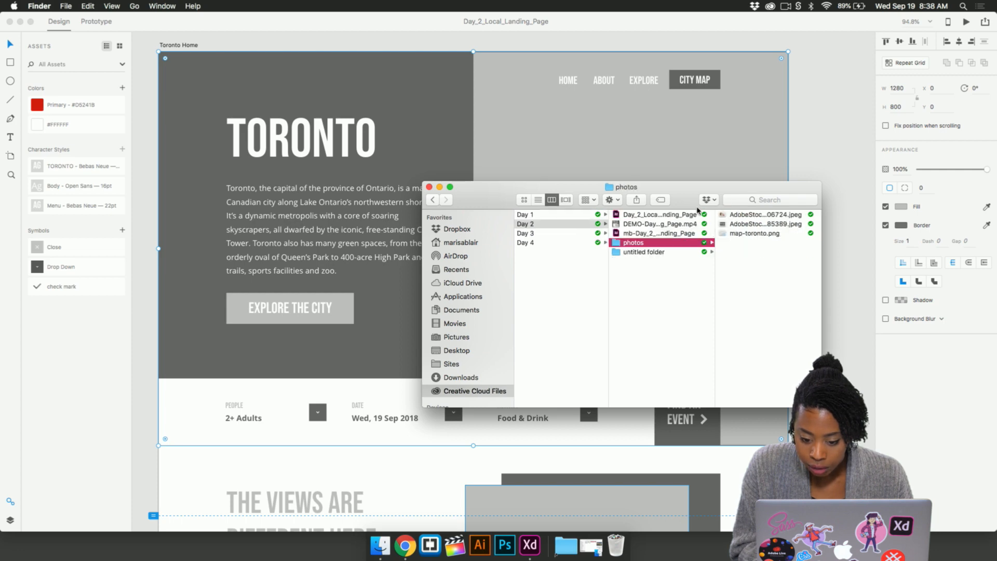
drag(690, 195, 681, 208)
- Preview the two AdobeStock photos and fill the hero background rectangle with the Toronto skyline image ending in 85389.jpeg
click(757, 231)
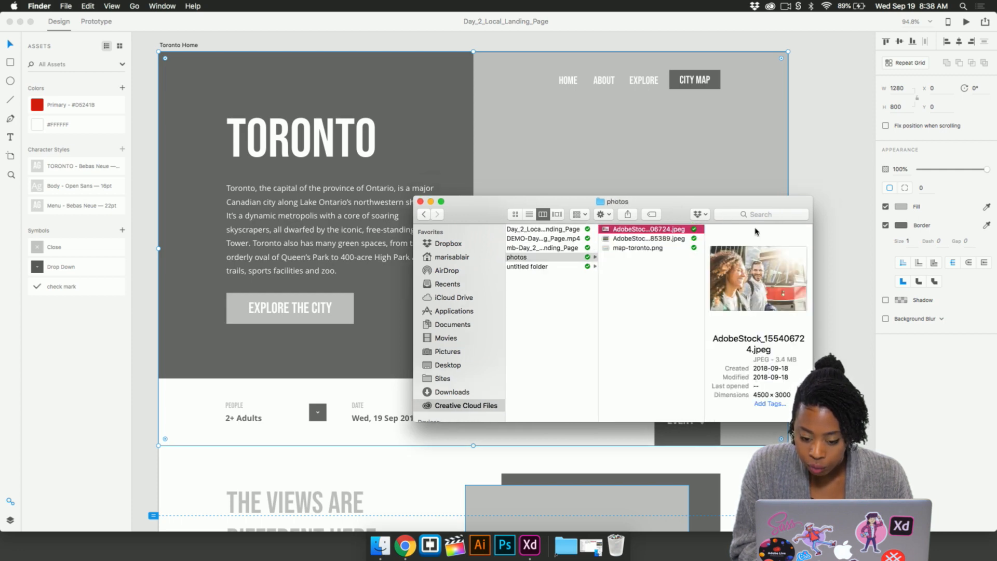
click(657, 238)
drag(672, 215, 721, 292)
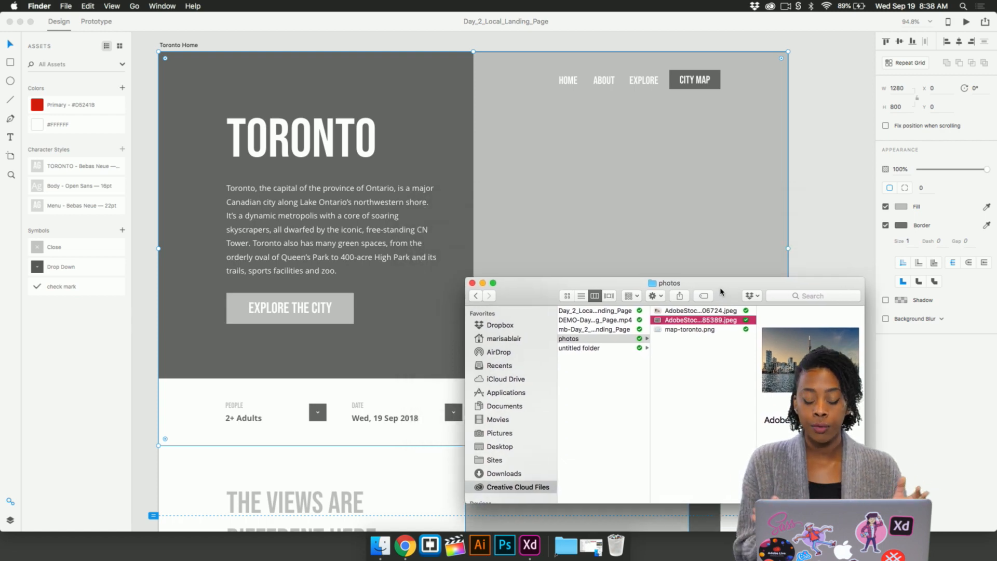
drag(726, 326, 678, 220)
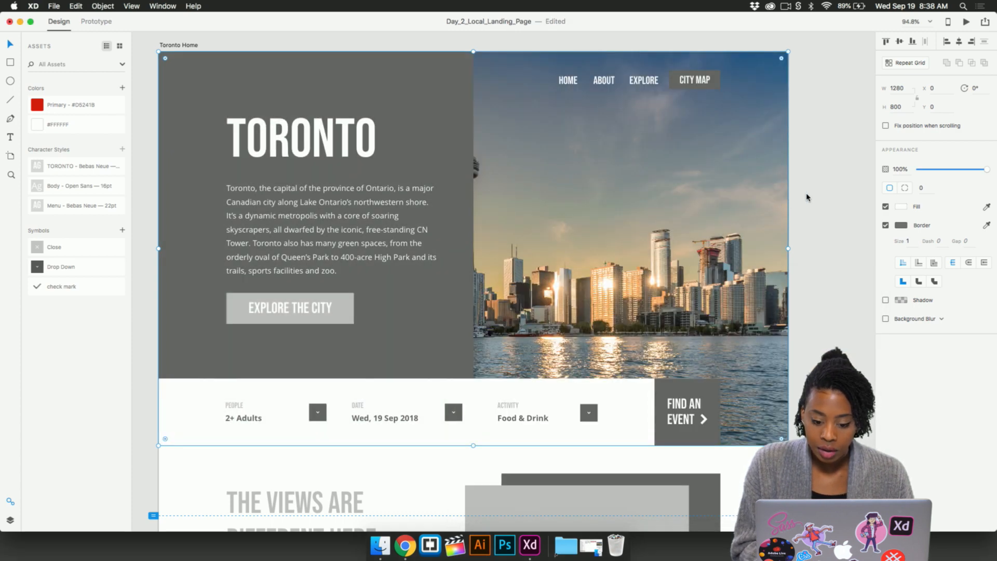
- Check how the full skyline photo is cropped by the hero frame and covered by the dark text panel
double_click(676, 218)
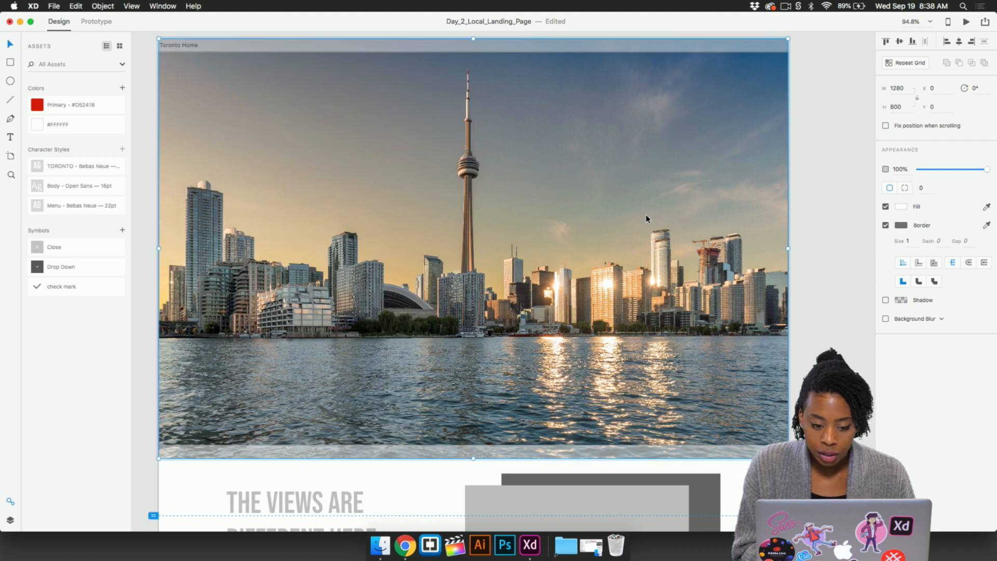
click(810, 236)
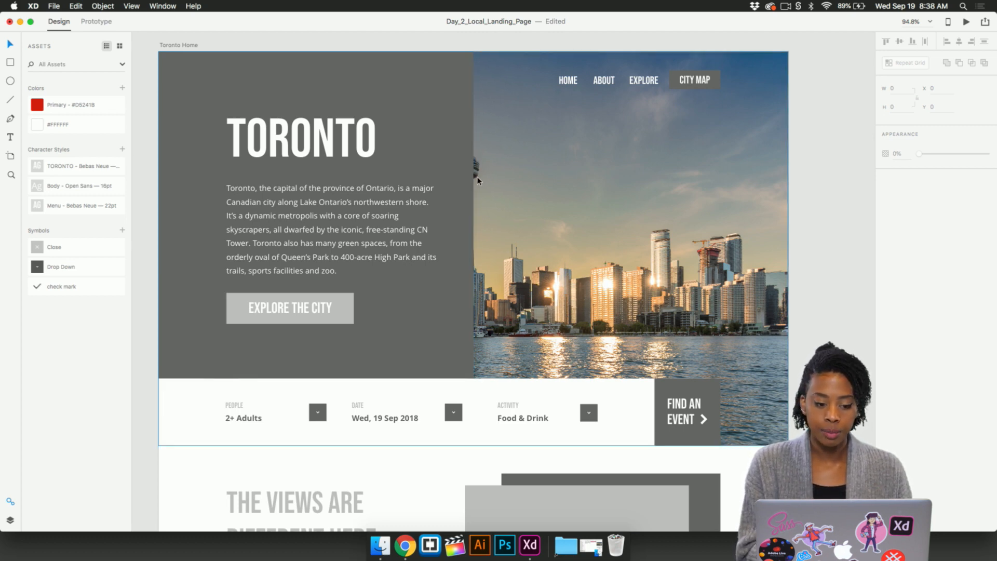
click(441, 123)
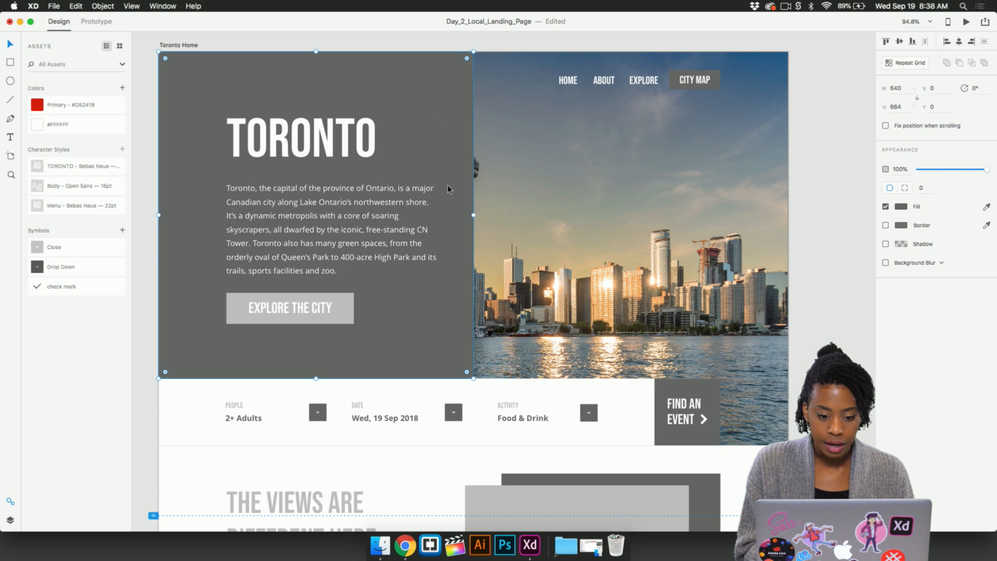
click(515, 174)
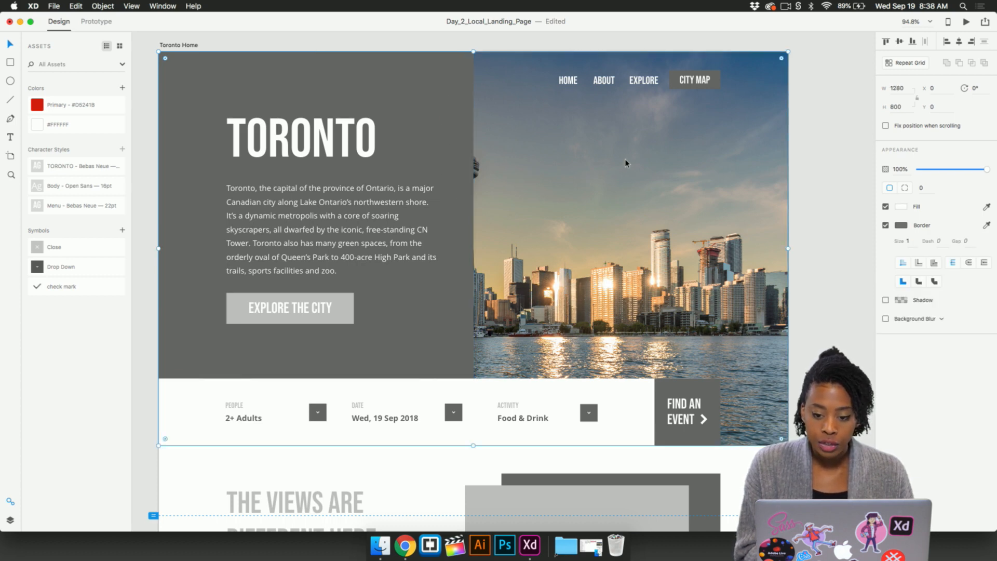
- Enlarge the skyline photo inside the hero background so the CN Tower stands clear of the dark text panel
double_click(594, 171)
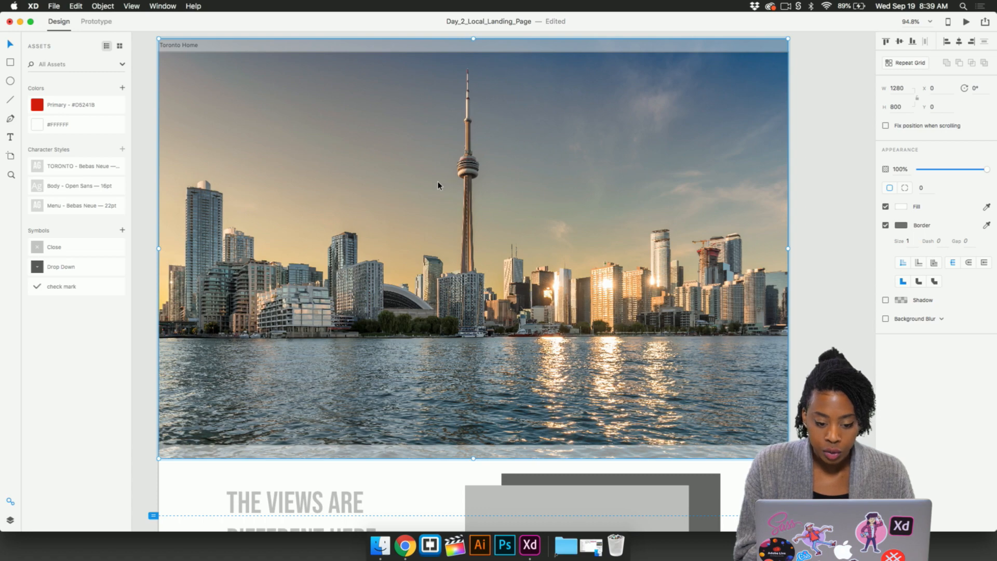
drag(438, 179, 441, 179)
key(super+z)
scroll(570, 231, down, 4)
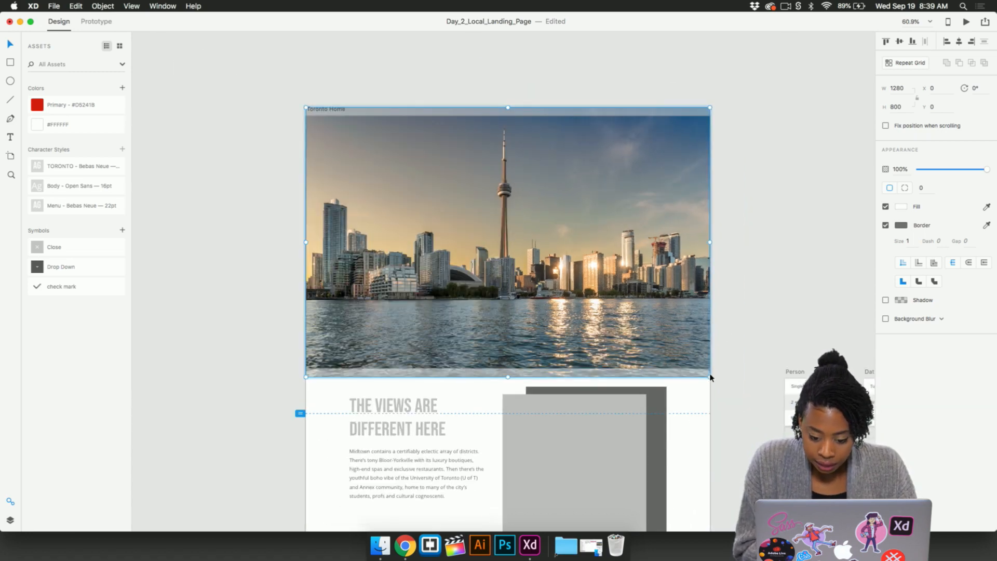
drag(712, 377, 814, 447)
click(850, 335)
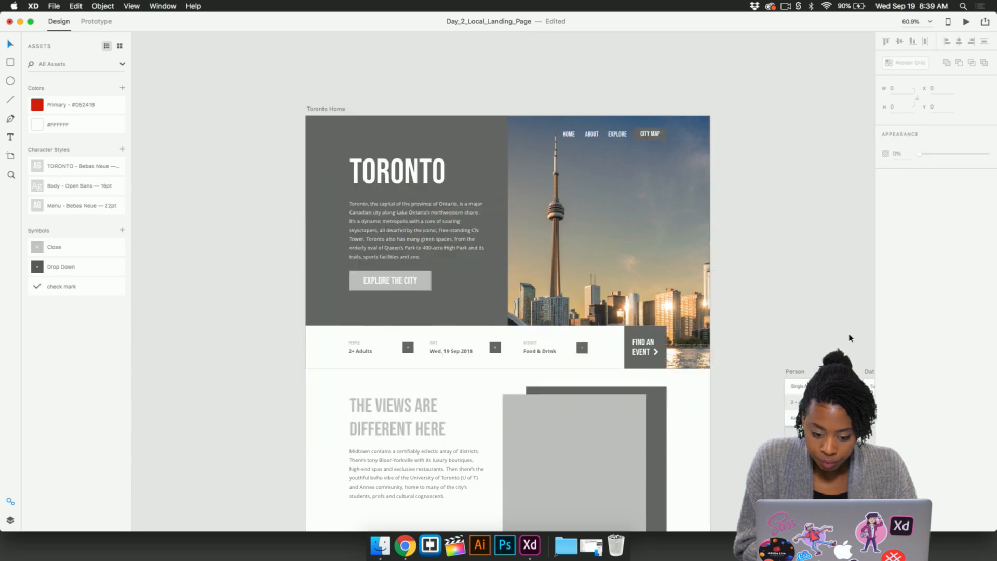
- Shift the skyline photo slightly left inside the hero background so the CN Tower stands closer to the dark text panel
double_click(677, 280)
drag(677, 280, 669, 280)
key(Escape)
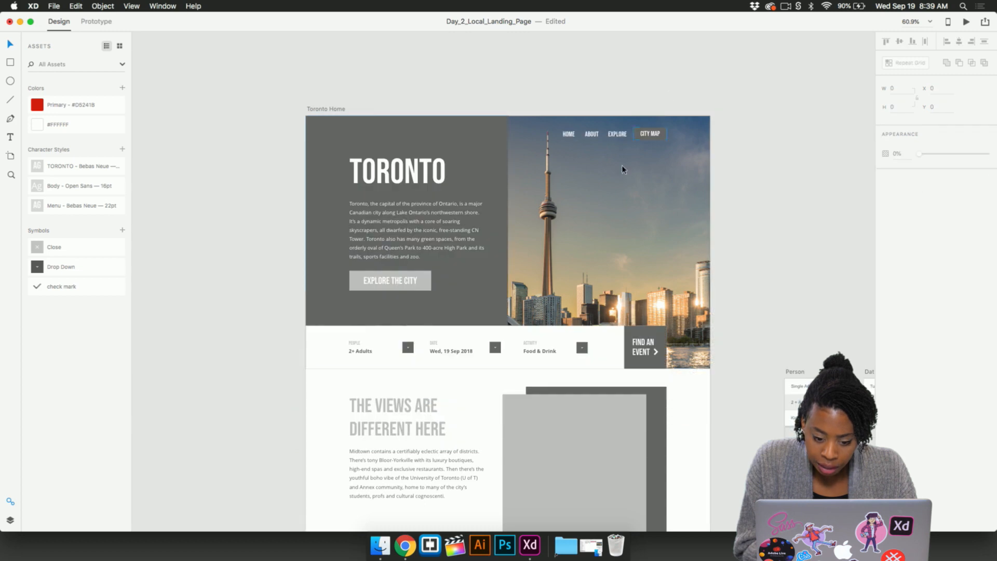
double_click(621, 218)
drag(621, 218, 617, 218)
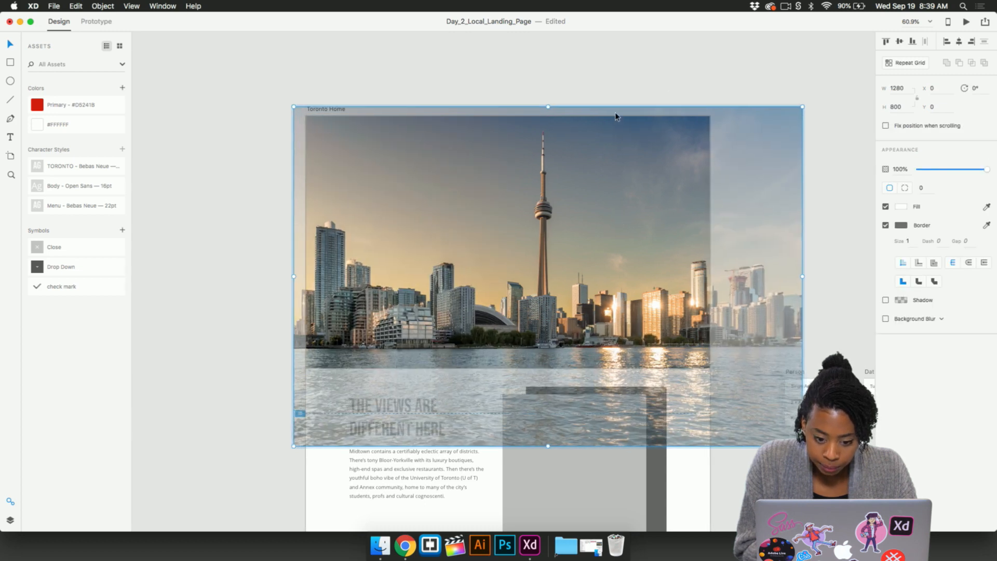
click(613, 104)
click(609, 188)
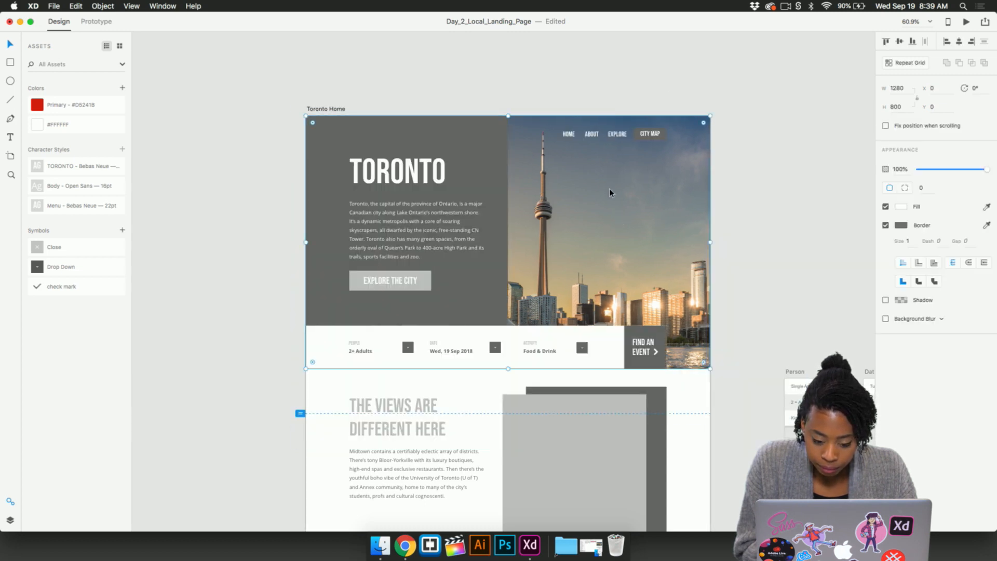
double_click(609, 188)
click(589, 75)
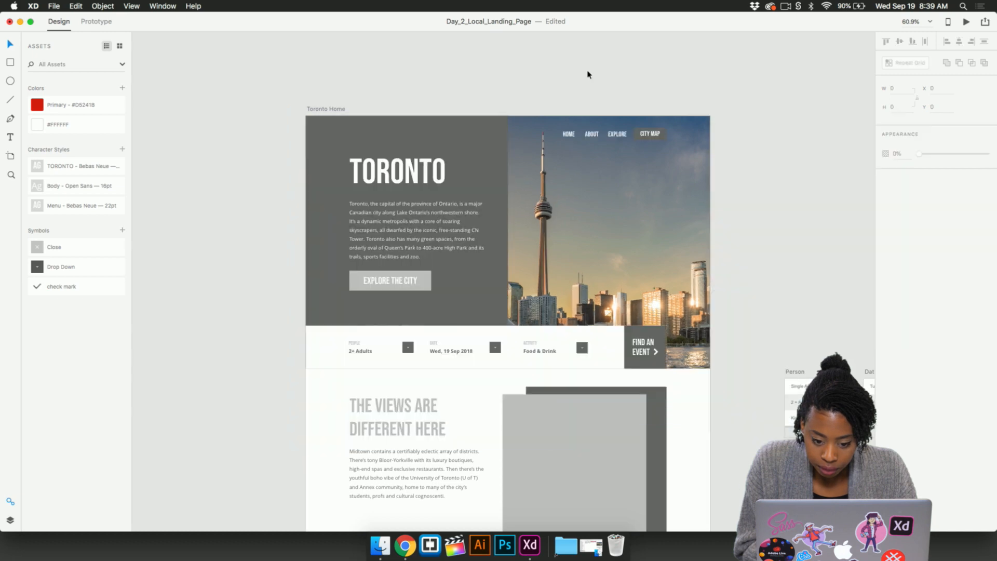
double_click(596, 187)
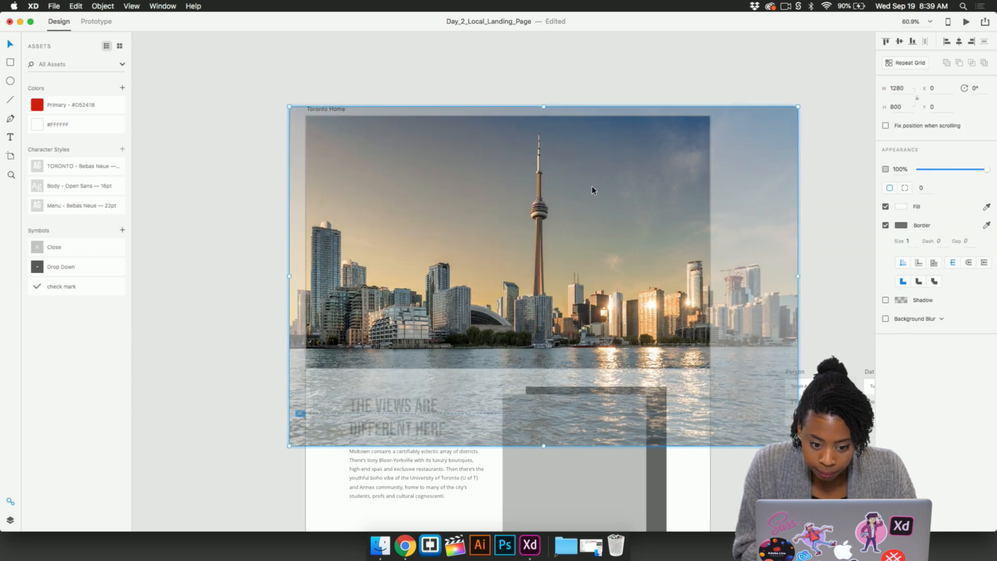
click(609, 49)
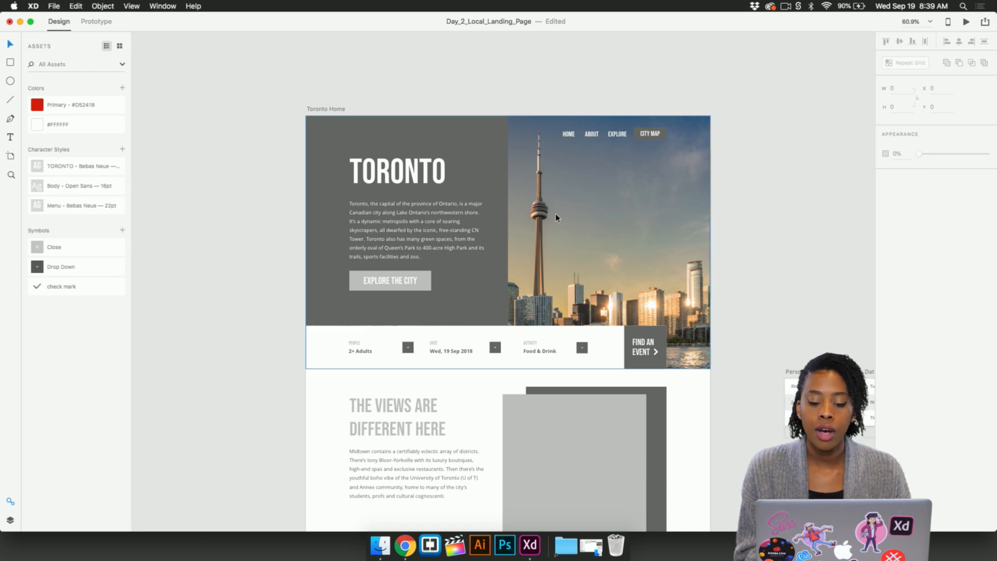
- Apply a background blur with an amount of 8 to the dark panel behind the hero text
click(482, 163)
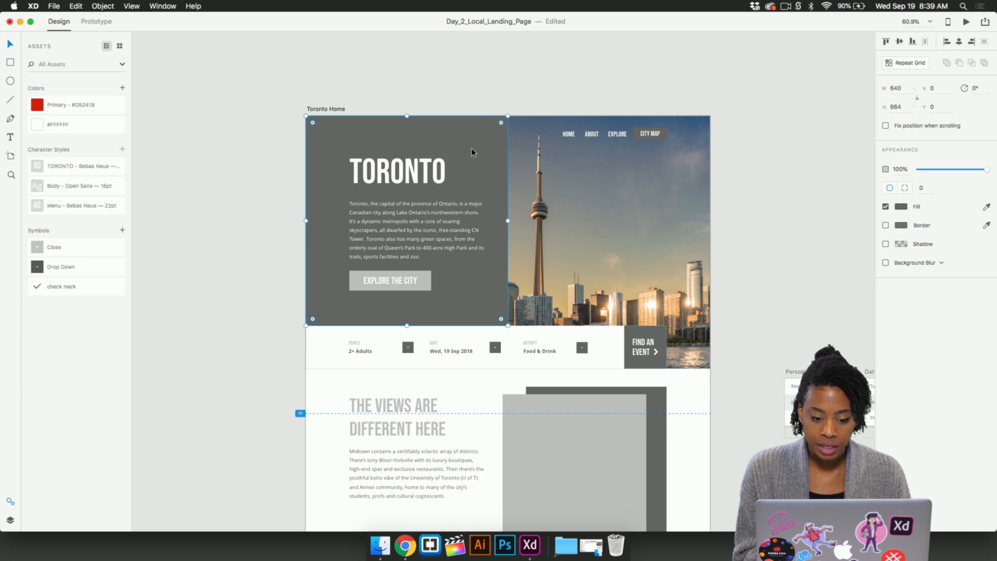
mouse_move(476, 159)
mouse_down()
mouse_move(469, 146)
mouse_move(499, 166)
mouse_move(475, 160)
mouse_up()
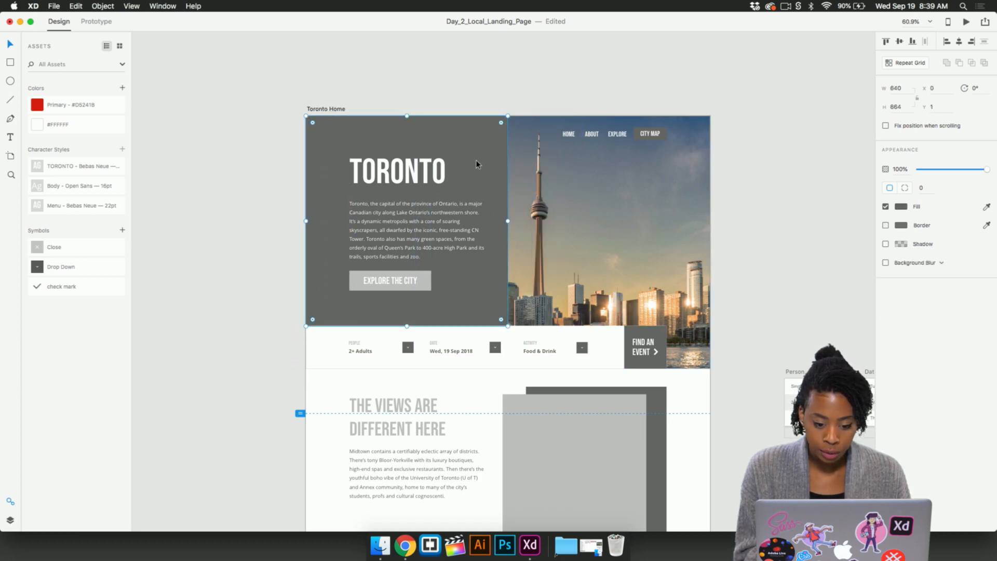
click(886, 263)
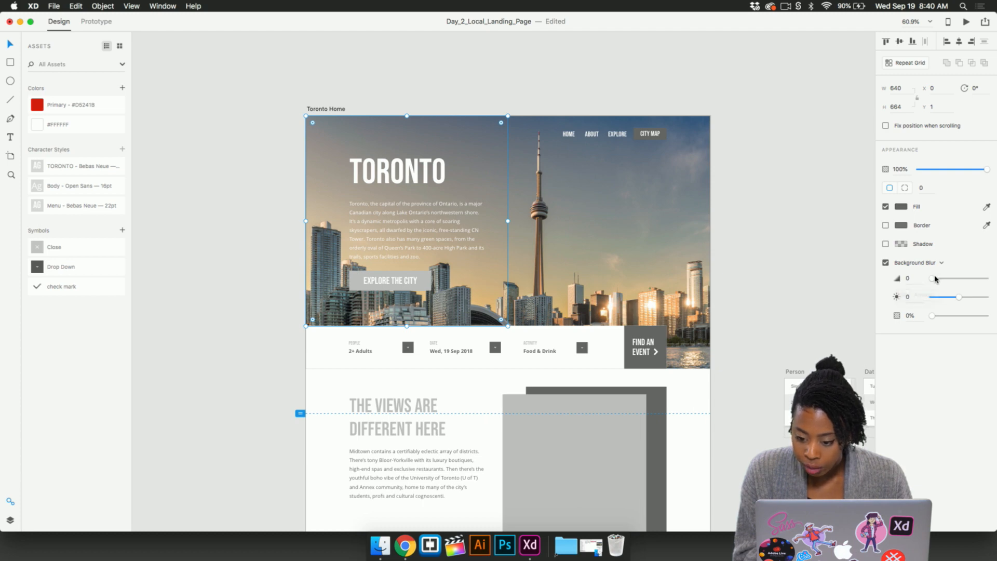
drag(932, 279, 938, 281)
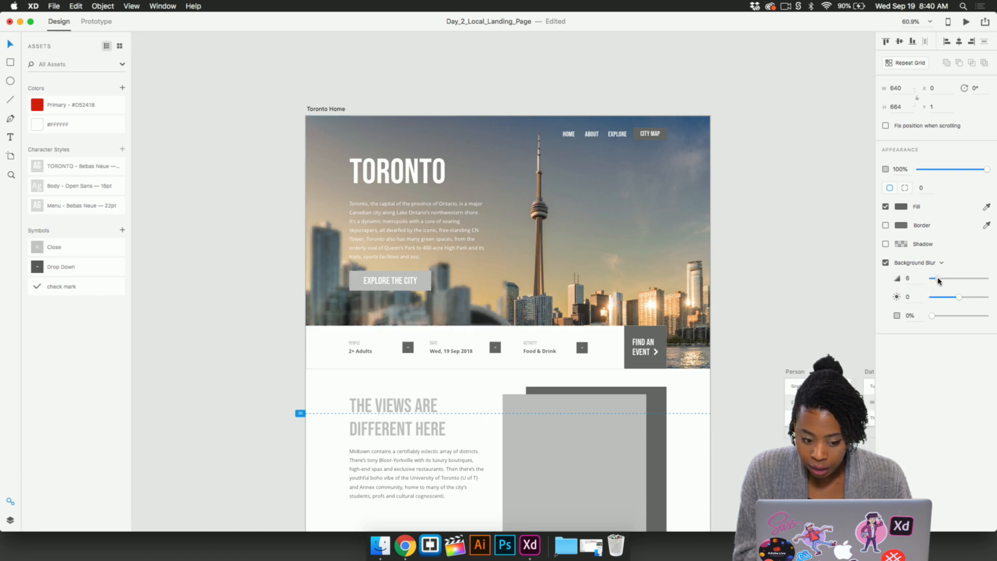
drag(944, 282, 941, 282)
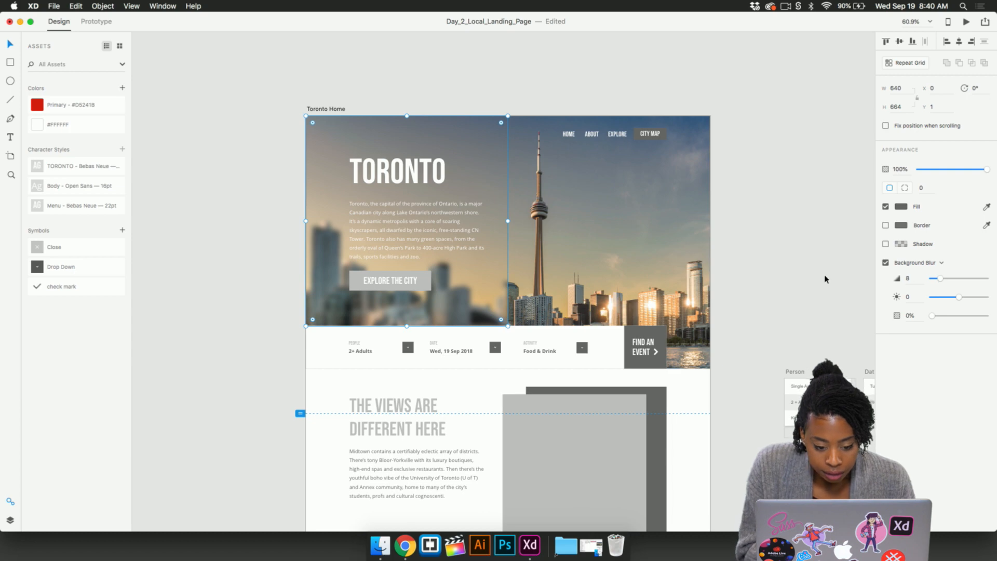
scroll(827, 274, up, 3)
scroll(826, 275, left, 2)
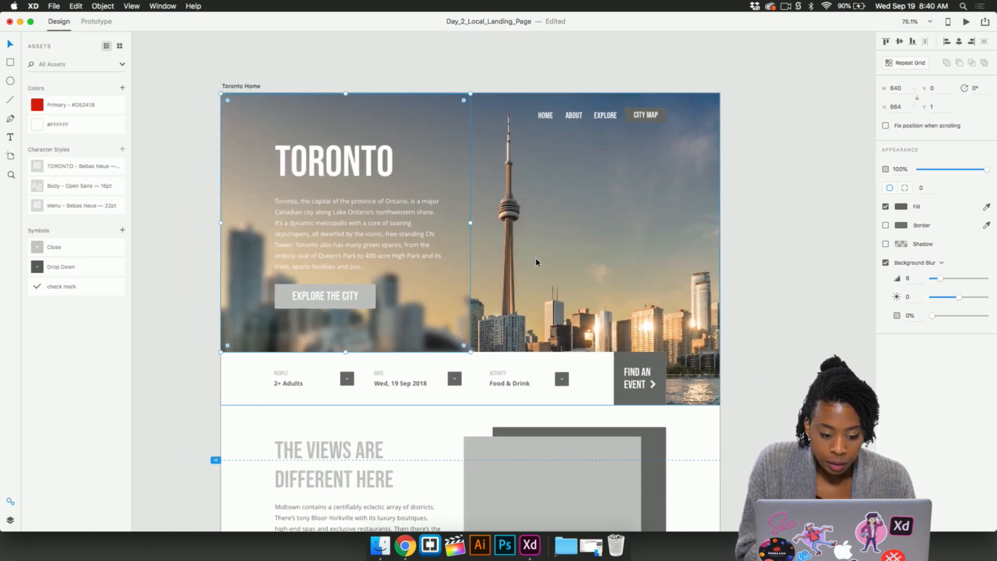
scroll(535, 258, left, 1)
drag(940, 278, 941, 280)
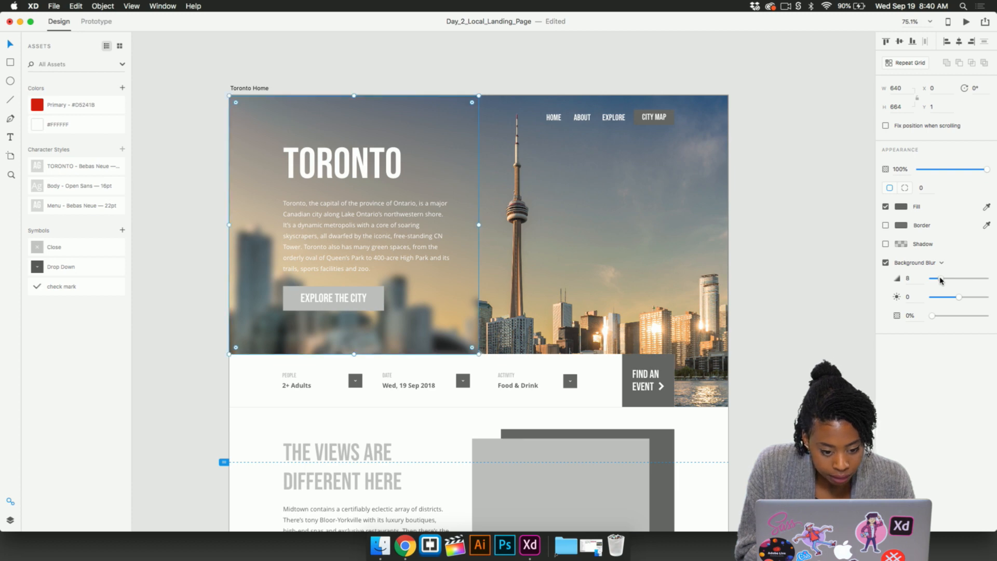
click(848, 291)
- Lower the brightness of the hero text panel's background blur slightly below 0
click(474, 282)
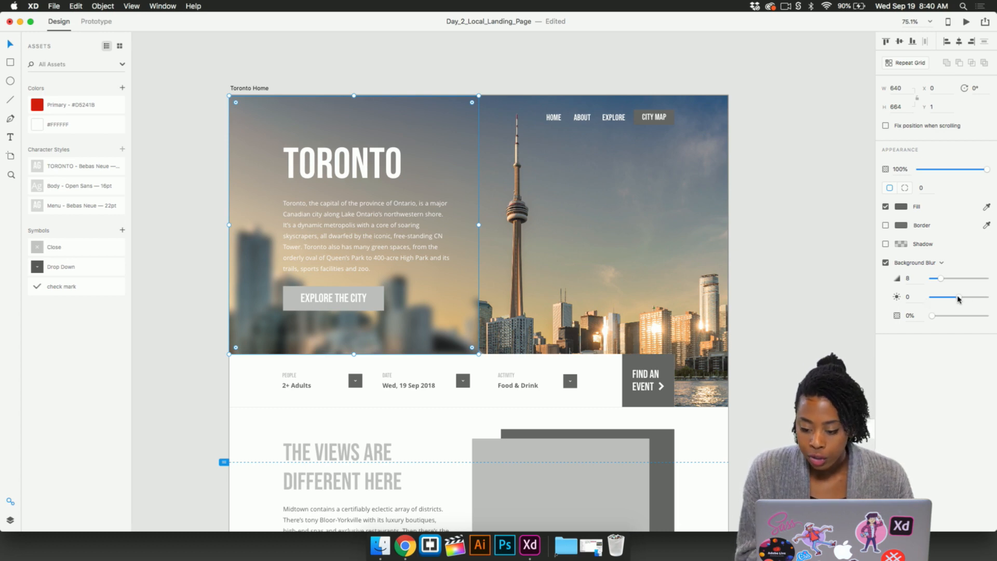
drag(958, 300, 949, 300)
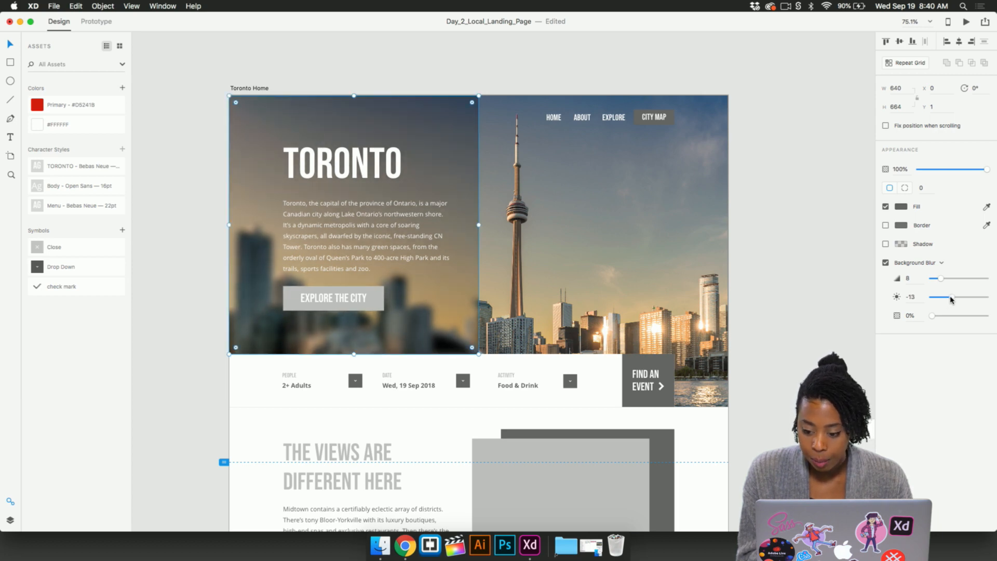
mouse_move(951, 300)
mouse_down()
mouse_move(942, 299)
mouse_move(954, 299)
mouse_up()
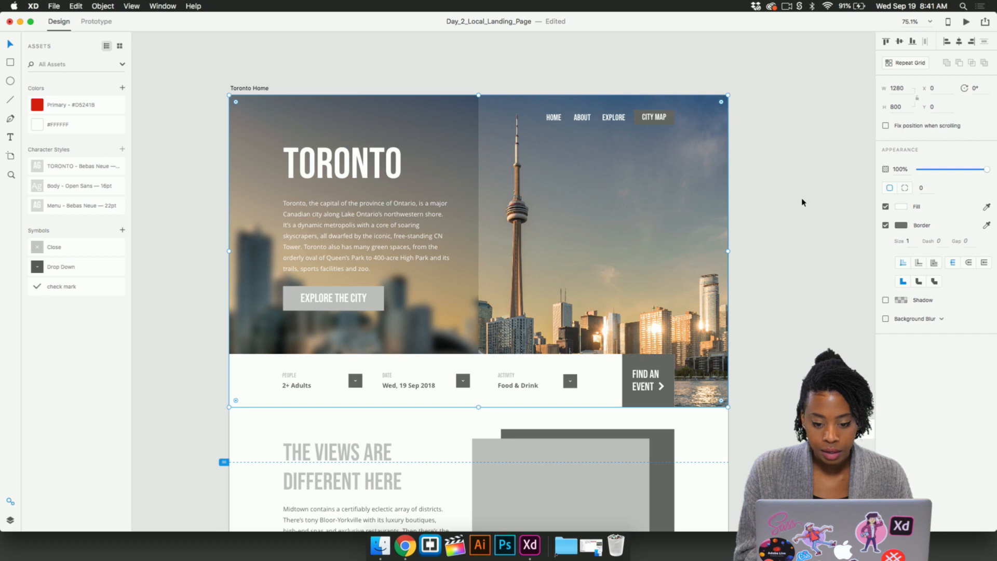
click(770, 205)
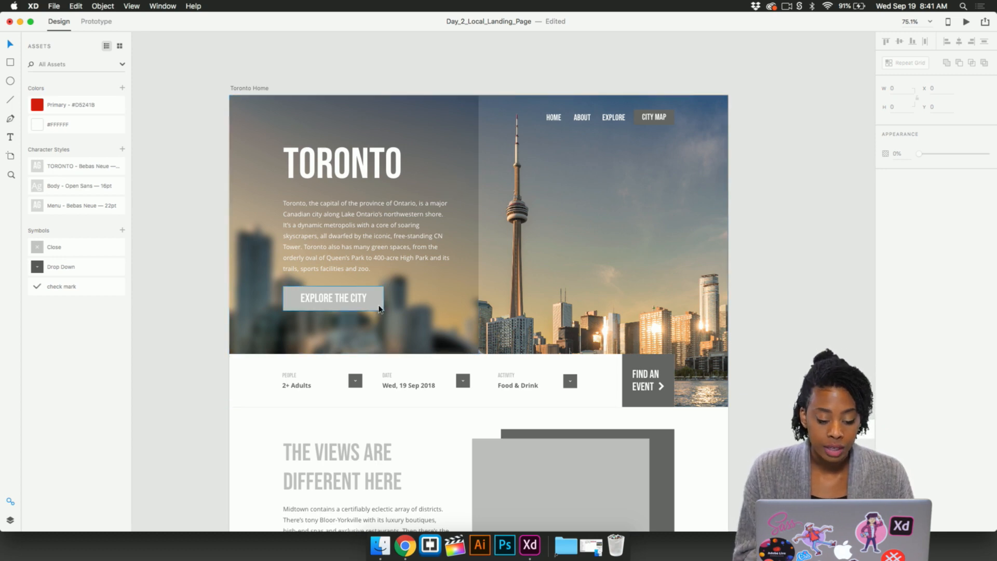
- Fill the rectangle behind Explore the City with the primary red #D5241B
double_click(347, 293)
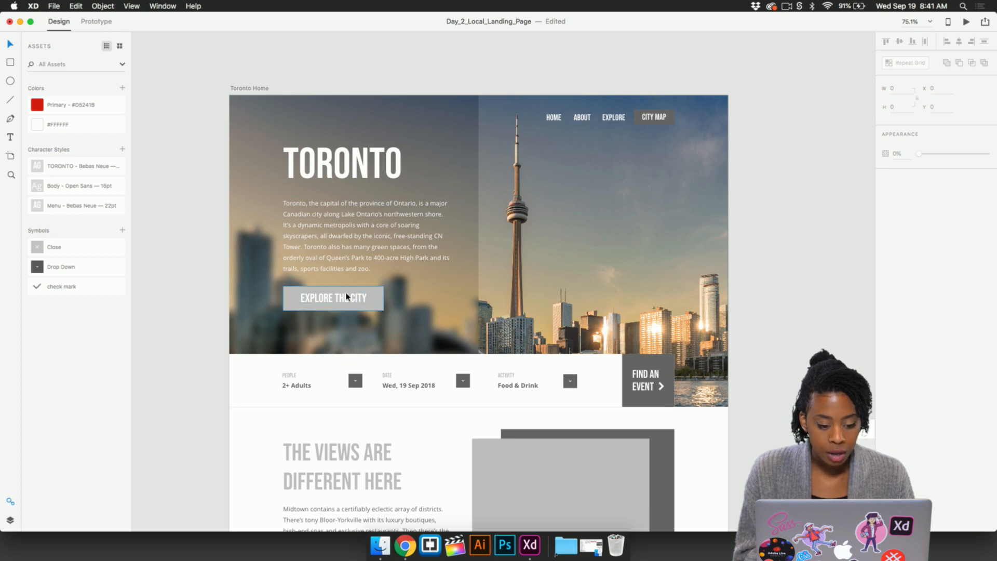
click(377, 303)
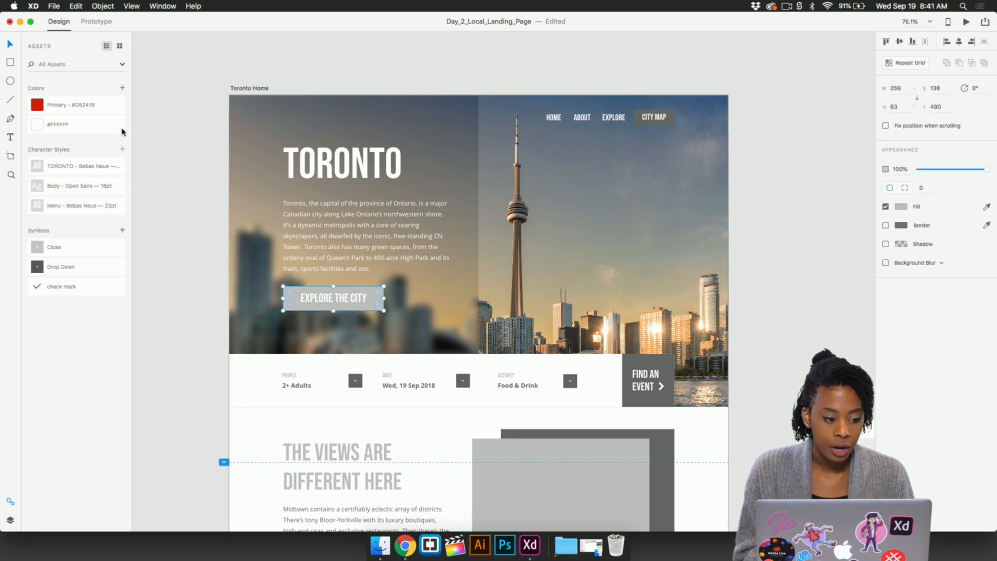
click(47, 108)
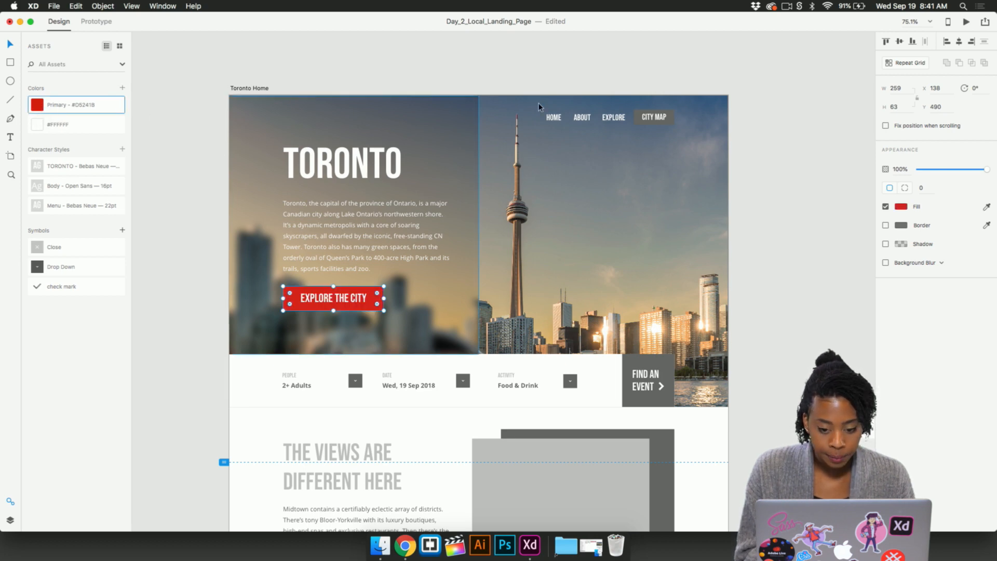
- Fill the City Map button's rectangle in the hero navigation with the primary red #D5241B
scroll(664, 122, up, 3)
scroll(665, 122, left, 3)
scroll(665, 122, up, 2)
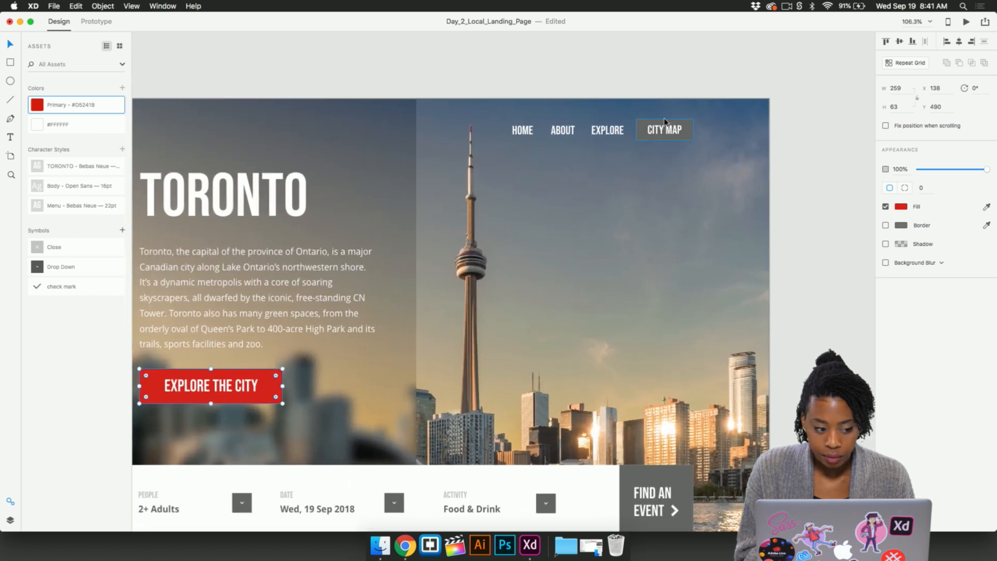
click(705, 137)
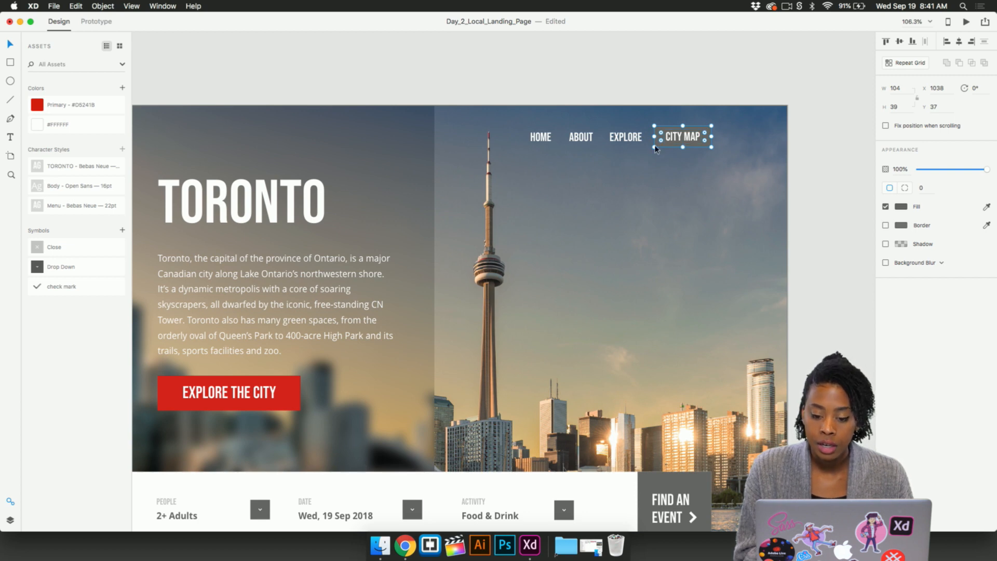
click(37, 104)
click(353, 40)
- Try to apply the primary red to the whole drop-down symbol beside 2+ Adults
scroll(353, 40, down, 8)
scroll(353, 40, left, 3)
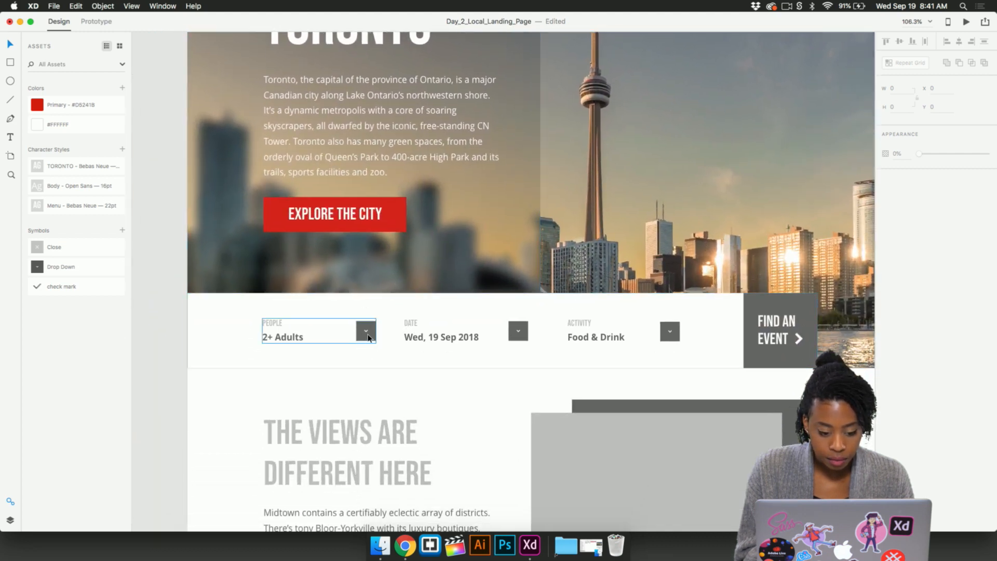
click(368, 336)
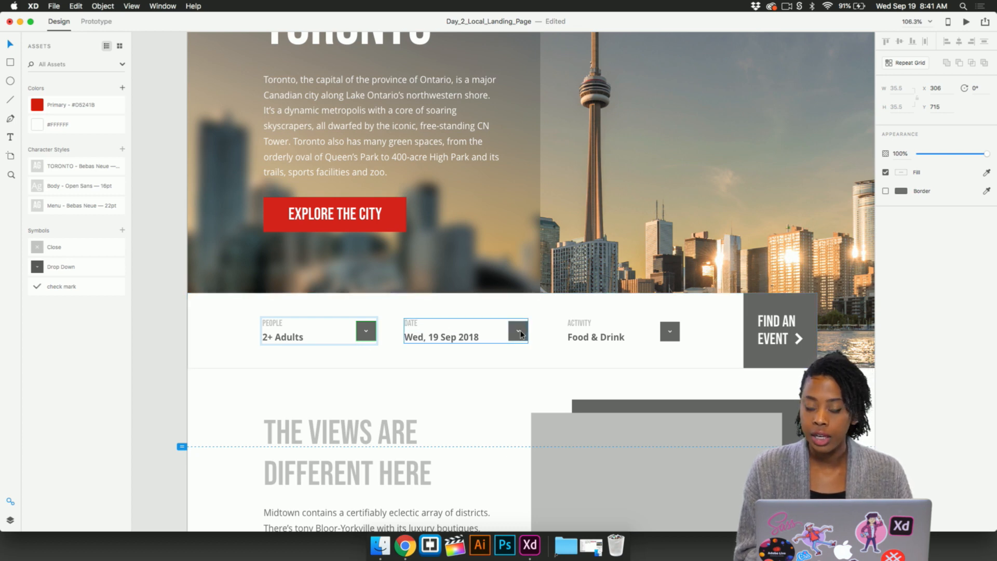
scroll(364, 335, up, 3)
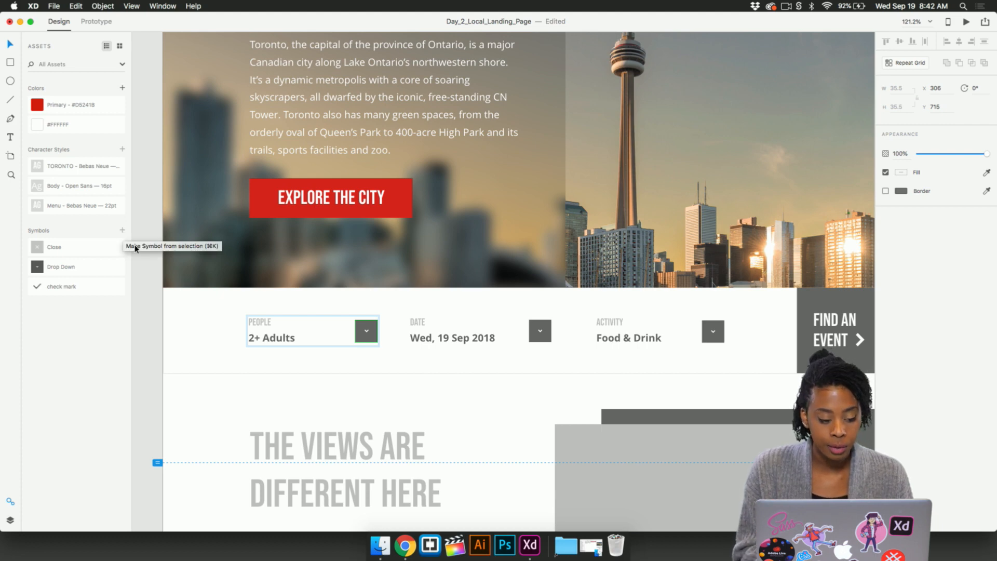
scroll(361, 340, right, 1)
scroll(361, 341, down, 1)
click(38, 105)
key(super+z)
- Fill only the square inside the People drop-down symbol with the primary red #D5241B so all its instances match
scroll(359, 305, up, 2)
scroll(360, 305, up, 5)
click(360, 320)
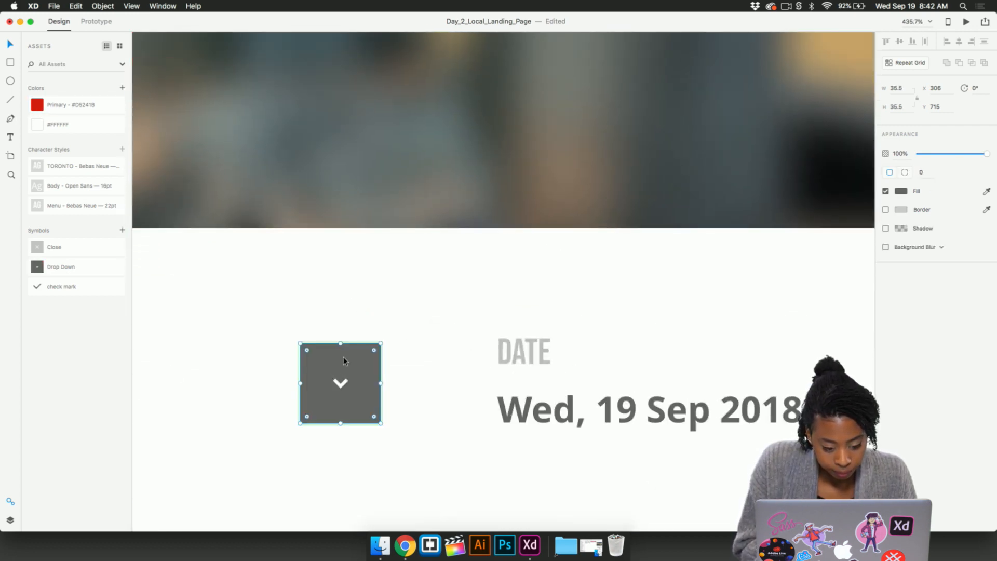
click(37, 106)
key(super+z)
scroll(186, 283, down, 5)
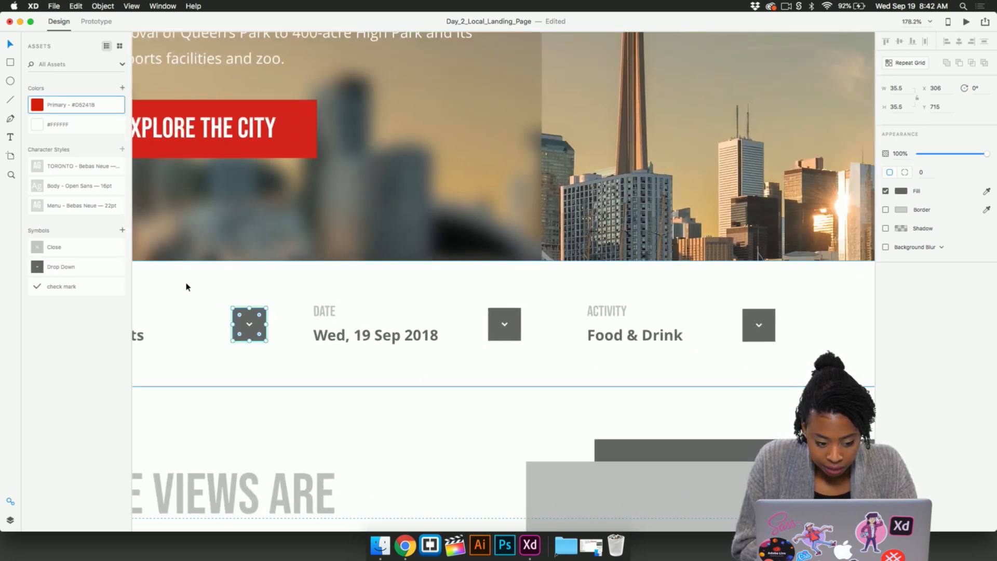
scroll(186, 286, down, 4)
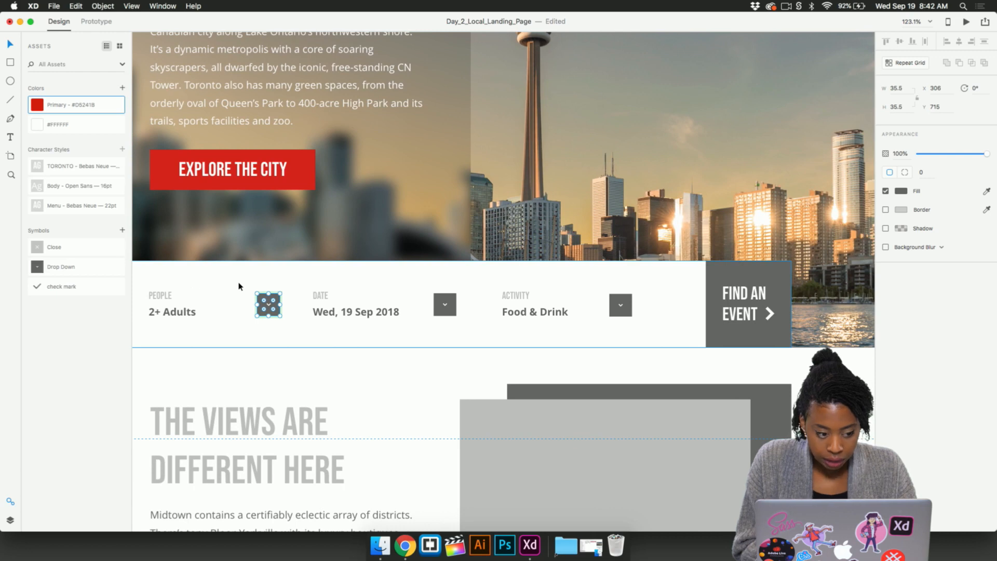
click(41, 107)
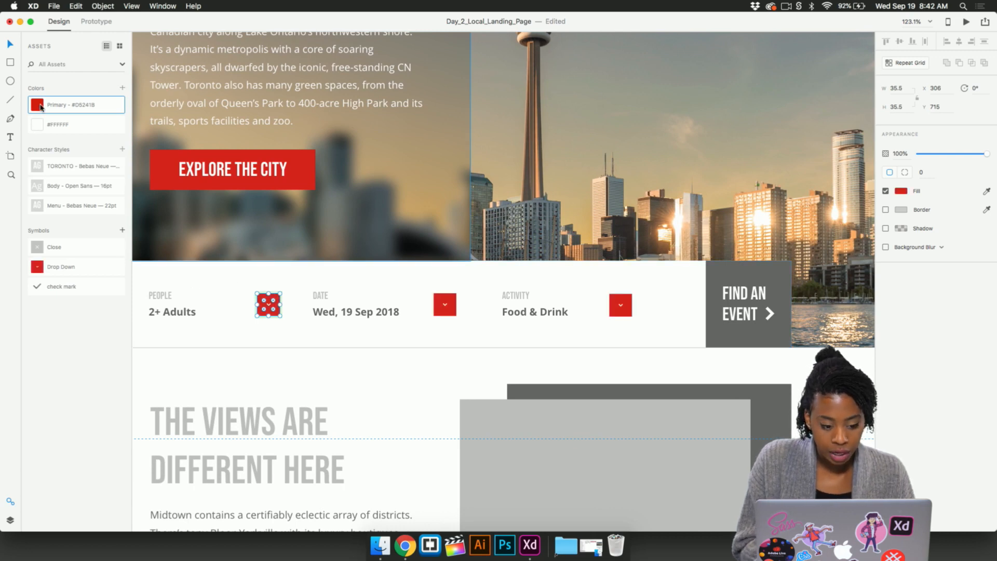
click(268, 357)
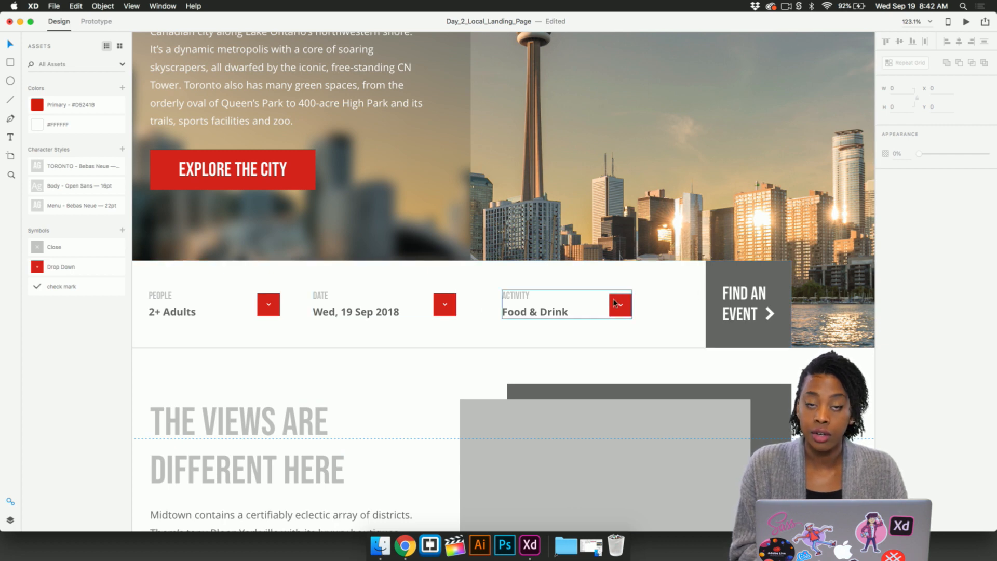
- Fill the rectangle behind Find an Event with the primary red #D5241B
scroll(423, 408, left, 3)
scroll(423, 408, up, 1)
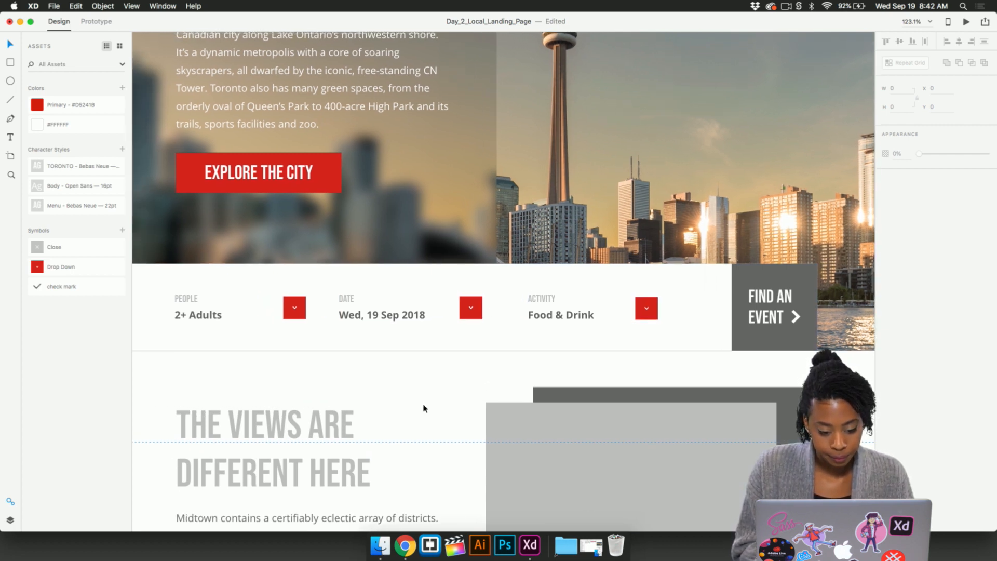
scroll(422, 407, right, 5)
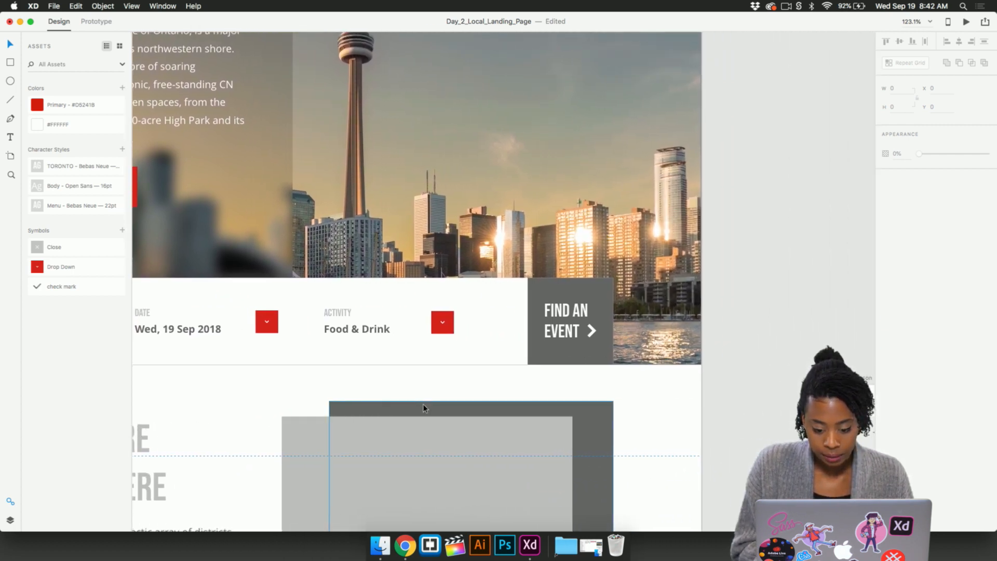
click(567, 362)
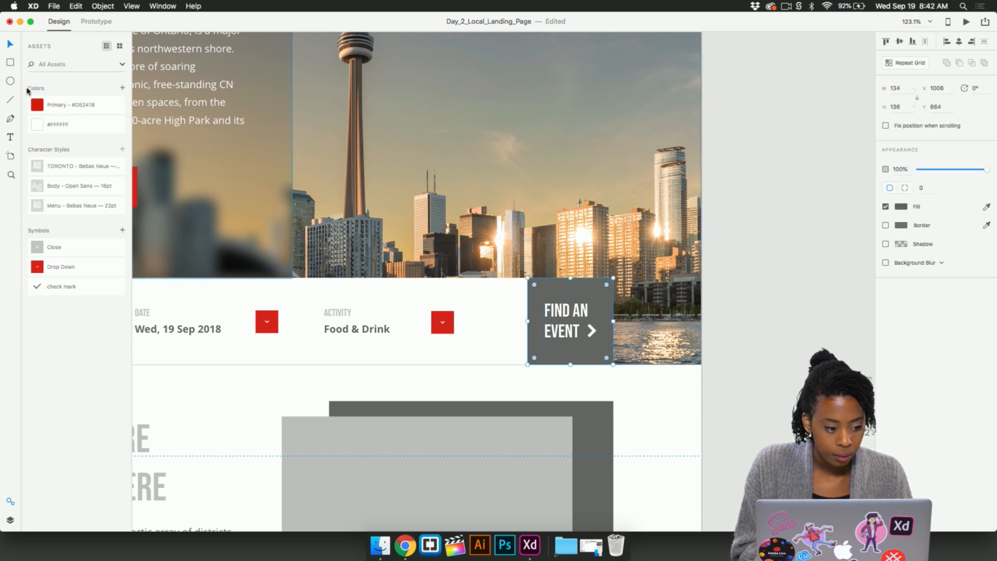
click(37, 106)
- Colour the heading The Views Are Different Here with the primary red #D5241B
scroll(361, 278, down, 4)
scroll(360, 278, left, 5)
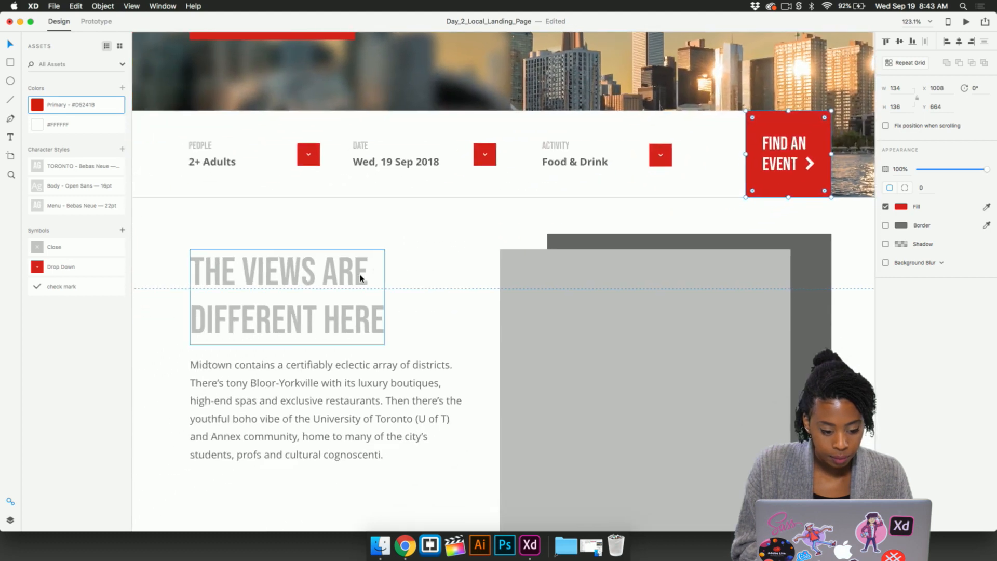
click(360, 278)
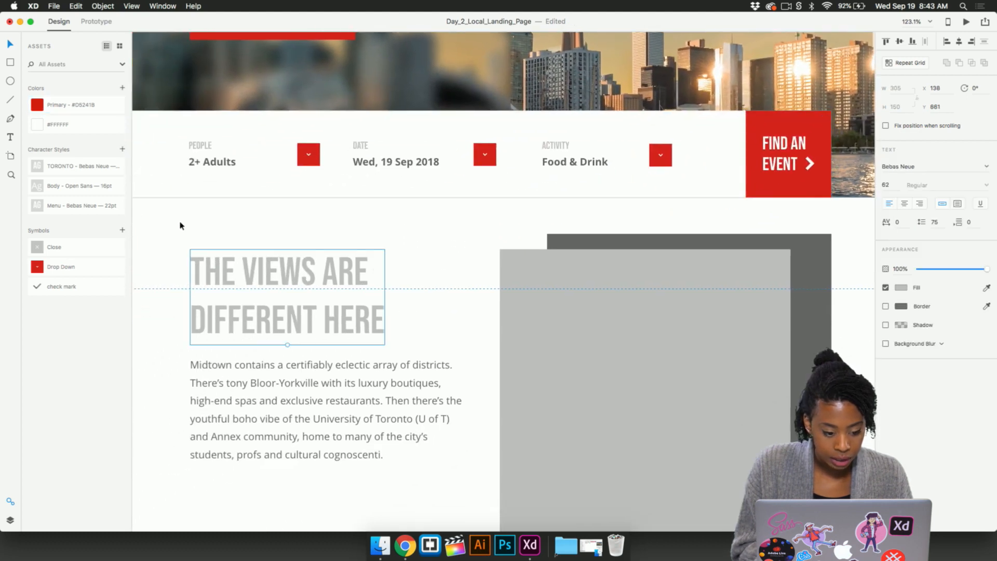
click(39, 107)
click(464, 312)
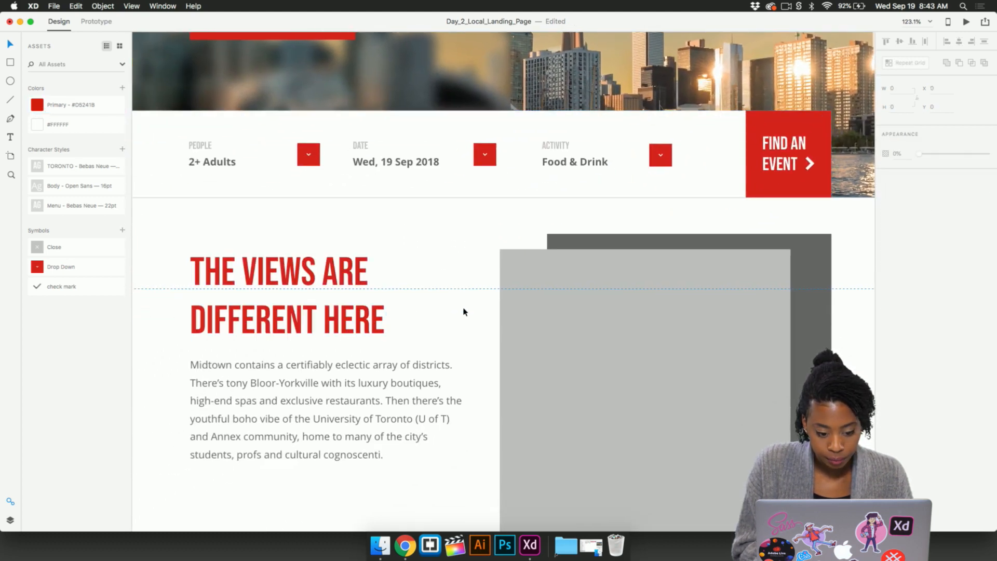
- Fill the light grey rectangle beside the Midtown text with AdobeStock_155406724.jpeg from the photos folder in Finder
scroll(482, 301, down, 5)
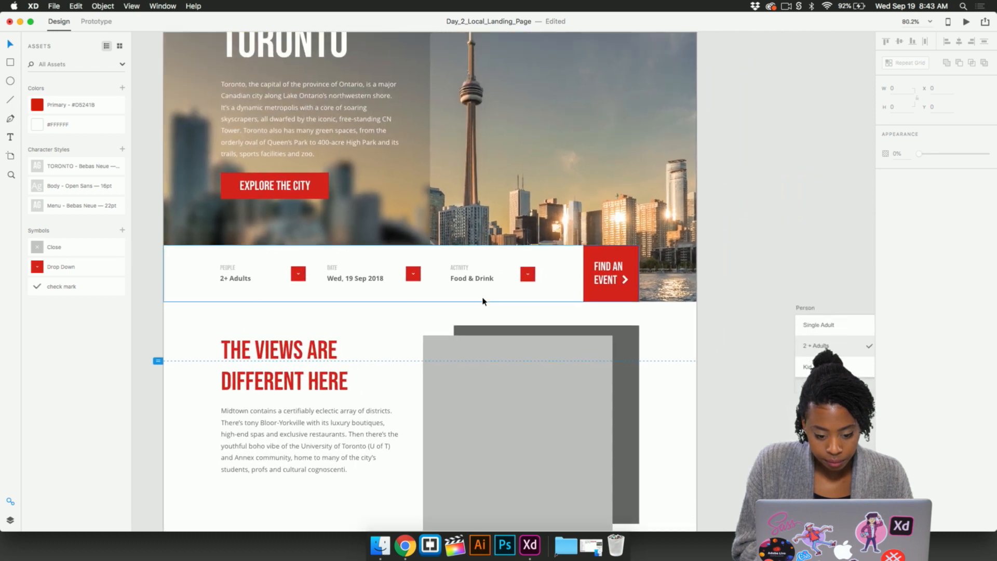
scroll(482, 301, down, 1)
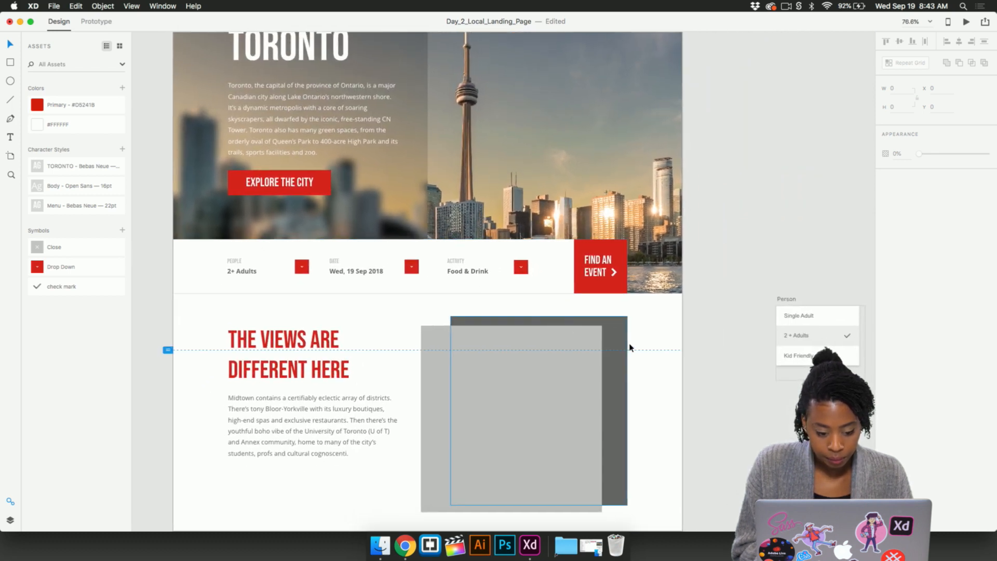
click(612, 372)
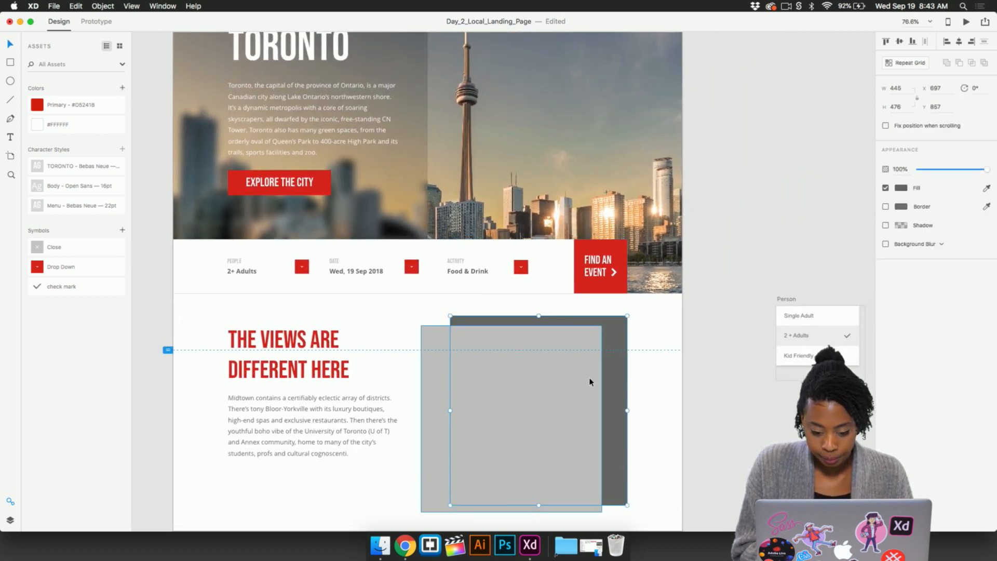
click(676, 394)
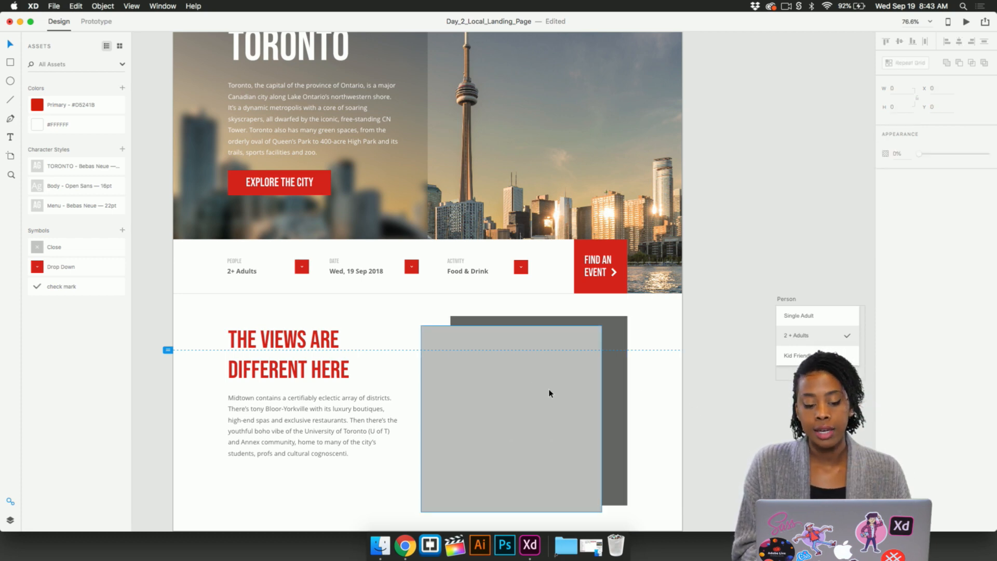
click(507, 404)
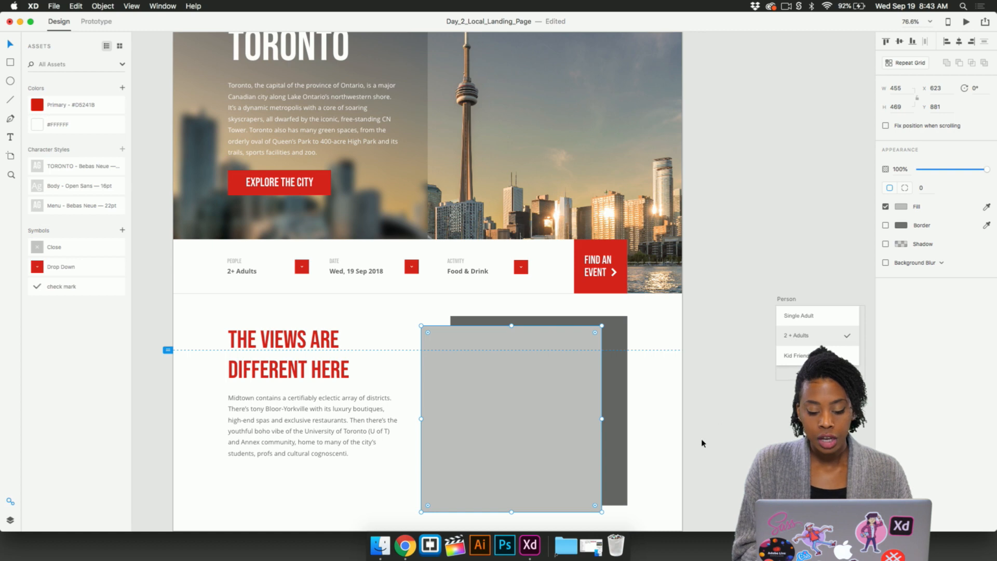
click(573, 545)
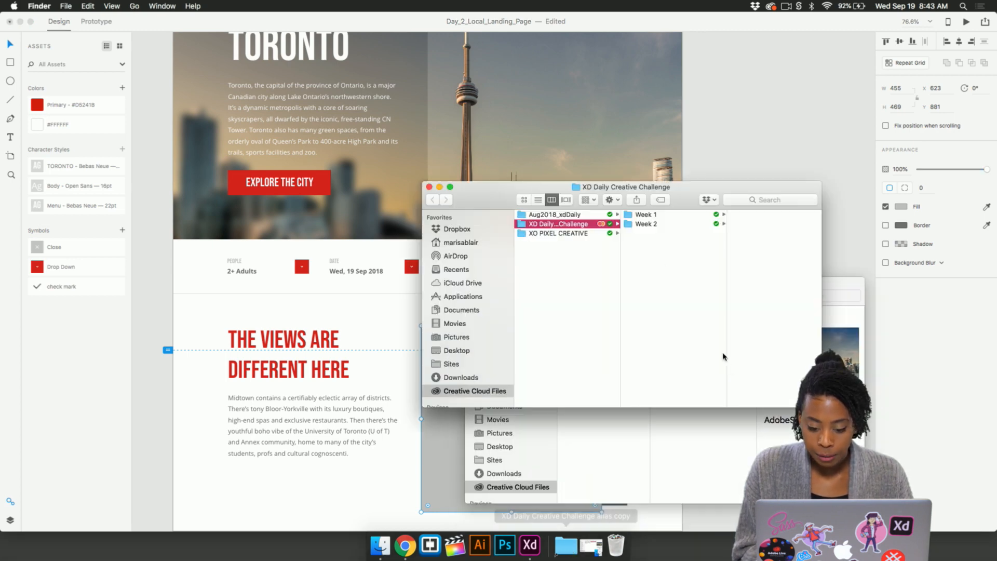
click(429, 186)
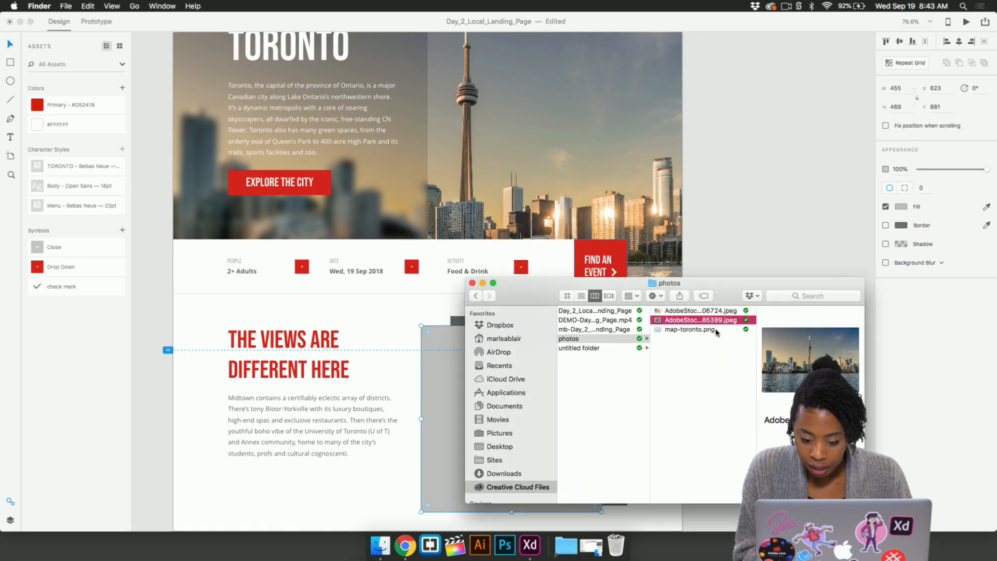
click(708, 311)
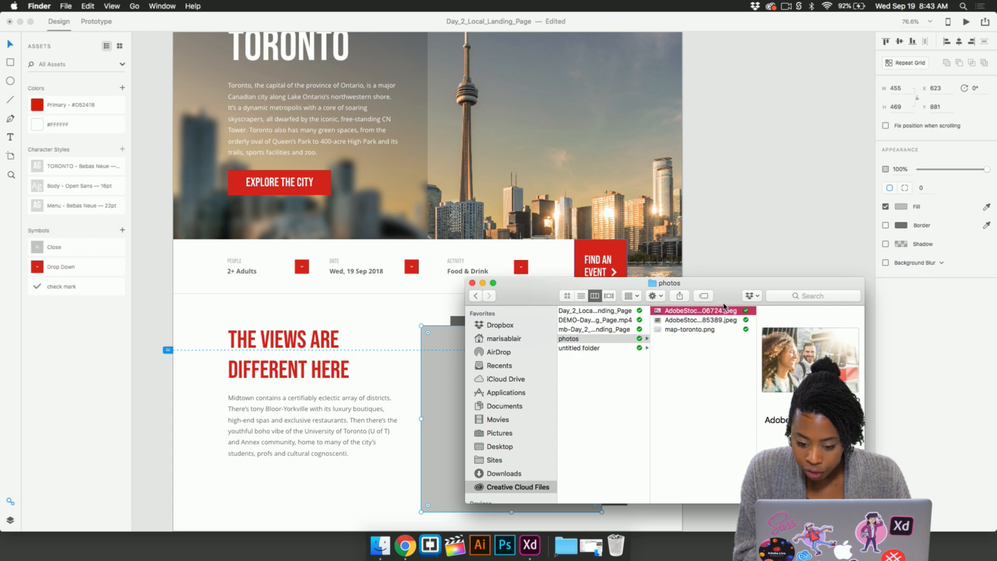
drag(733, 293, 859, 277)
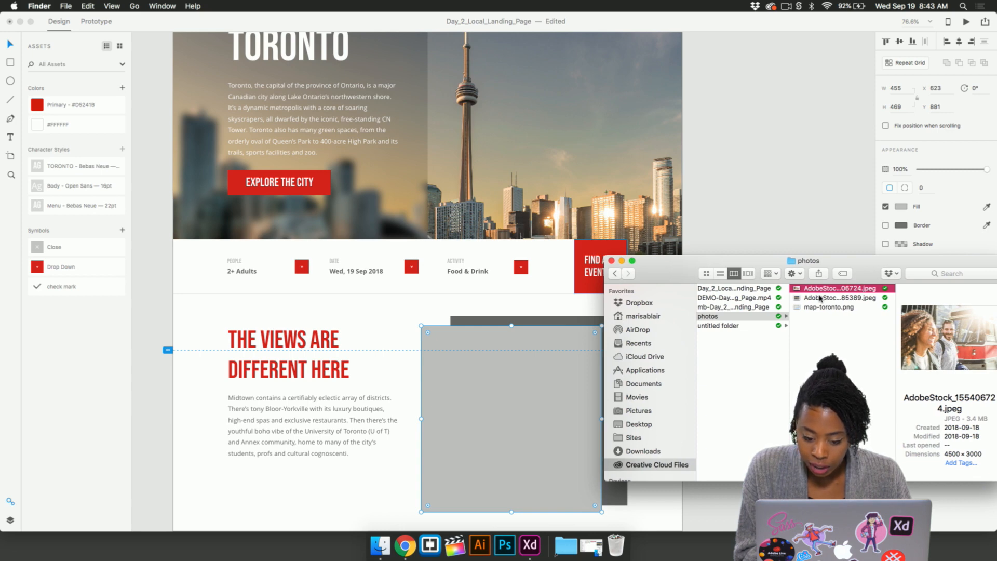
drag(817, 289, 488, 387)
click(407, 378)
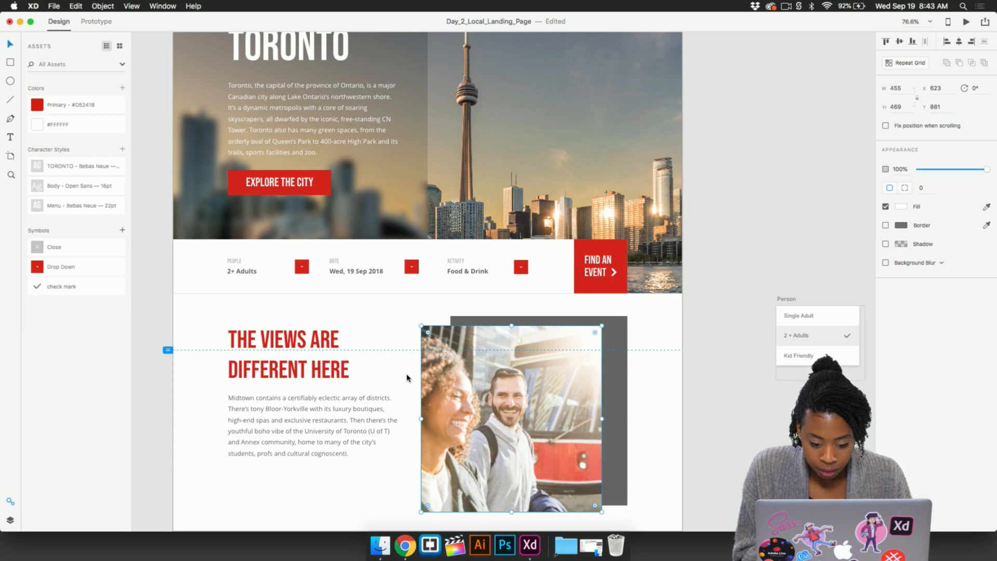
click(668, 392)
- Enlarge the streetcar photo slightly inside its frame and shift it left so it is centred horizontally on the frame
scroll(623, 399, down, 1)
scroll(623, 400, left, 2)
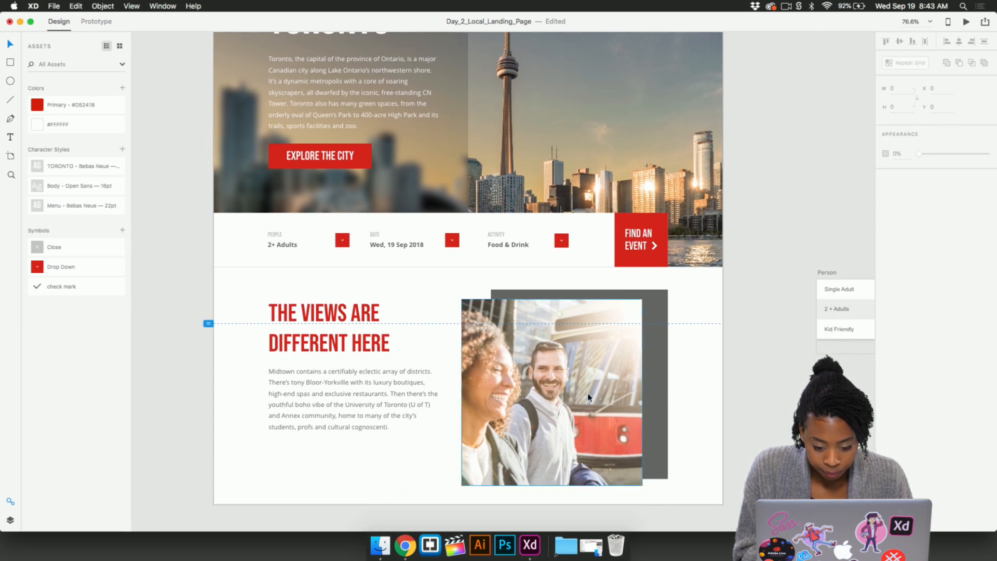
double_click(588, 398)
click(793, 376)
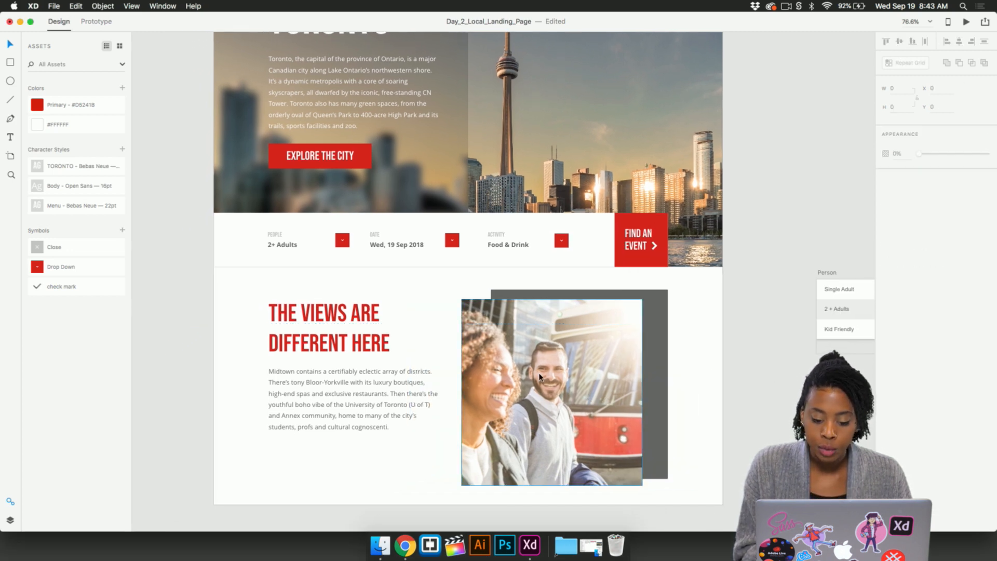
double_click(576, 375)
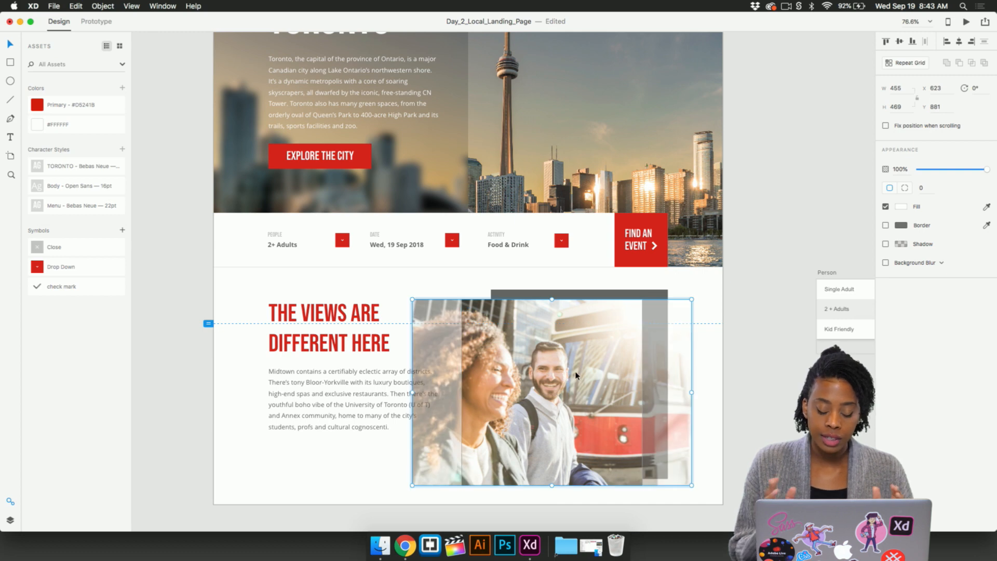
drag(575, 374, 548, 378)
key(super+z)
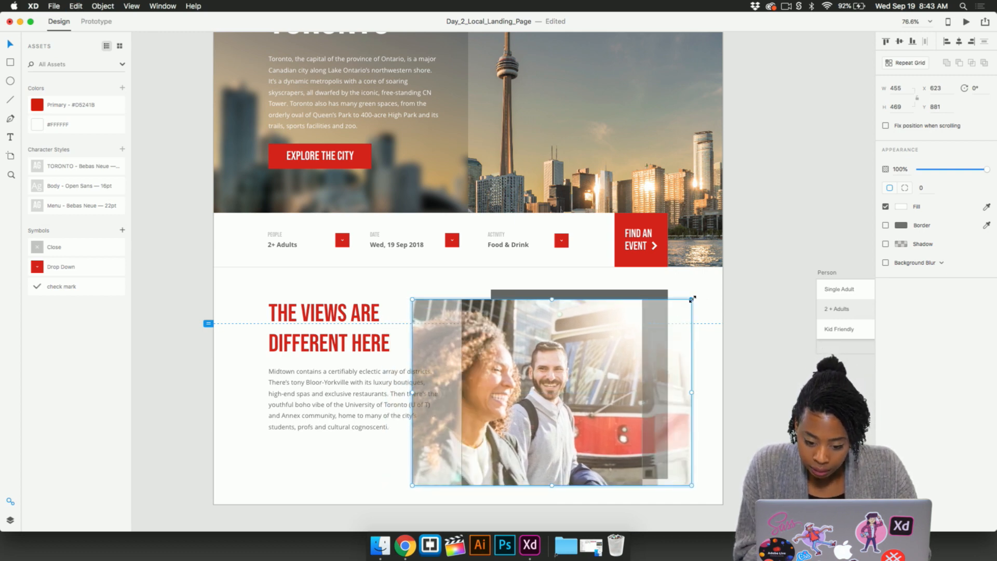
mouse_move(692, 299)
mouse_down()
mouse_move(716, 286)
mouse_move(710, 294)
mouse_up()
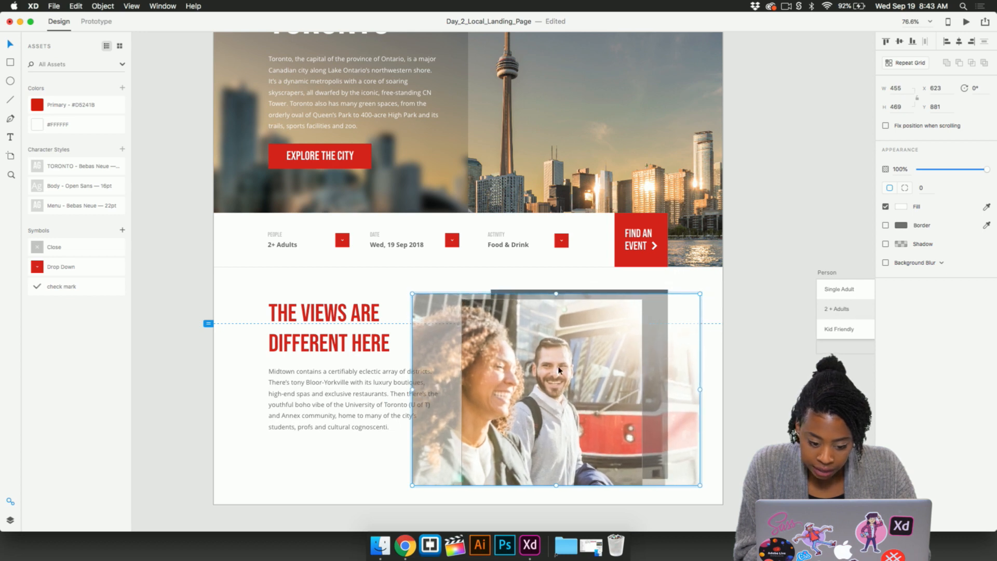
mouse_move(529, 386)
mouse_down()
mouse_move(539, 390)
mouse_move(529, 394)
mouse_up()
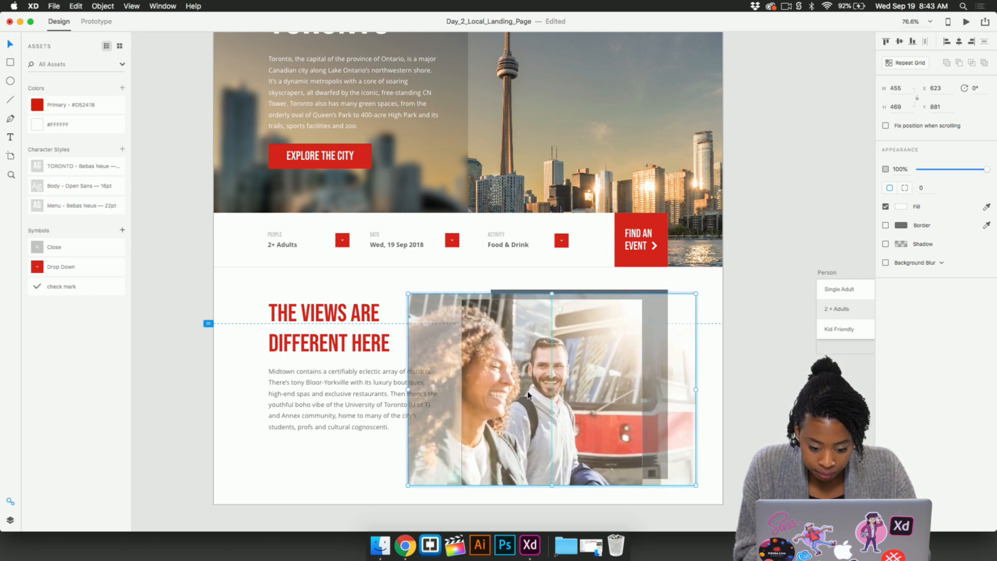
click(370, 407)
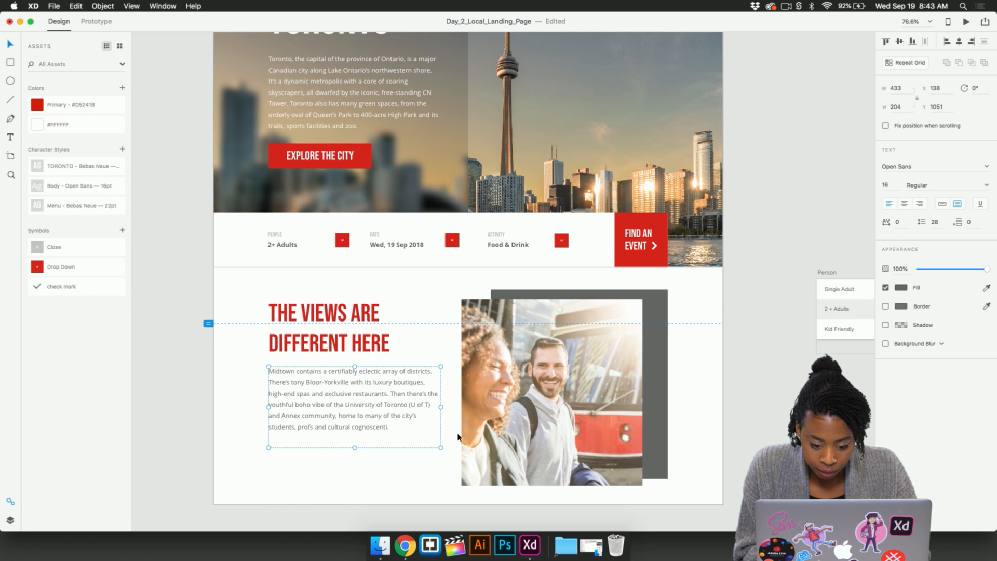
- Fill the dark grey rectangle behind the streetcar photo with the primary red #D5241B
click(661, 388)
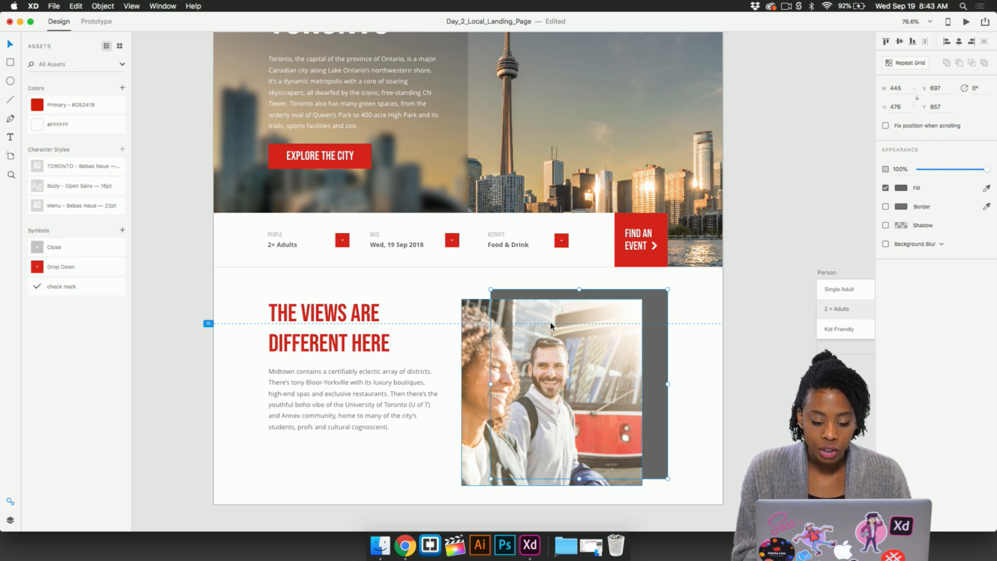
click(38, 106)
click(171, 294)
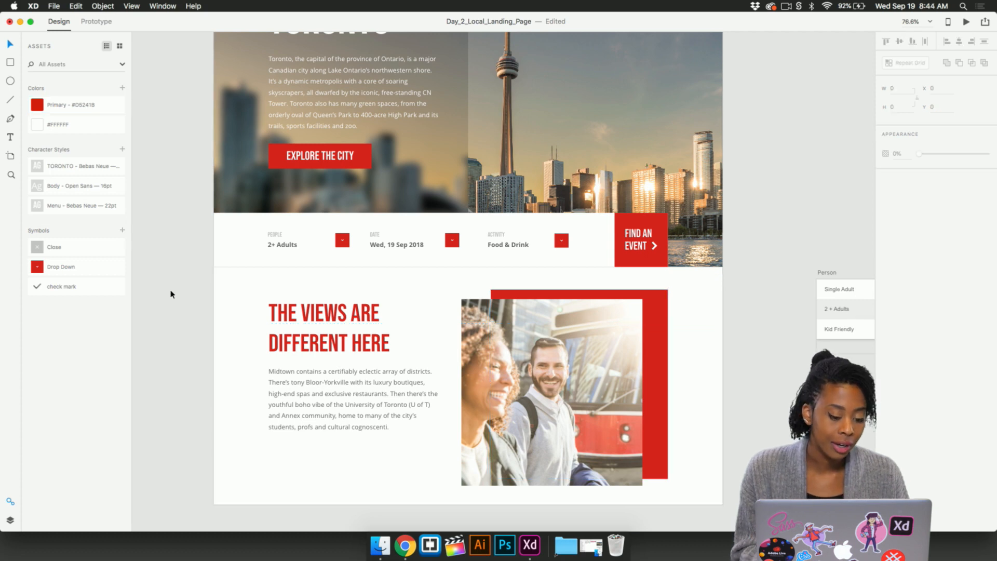
- Draw a new artboard about 1279 × 799 over the Toronto Home page, from its top corner to the end of the search bar
scroll(323, 436, down, 3)
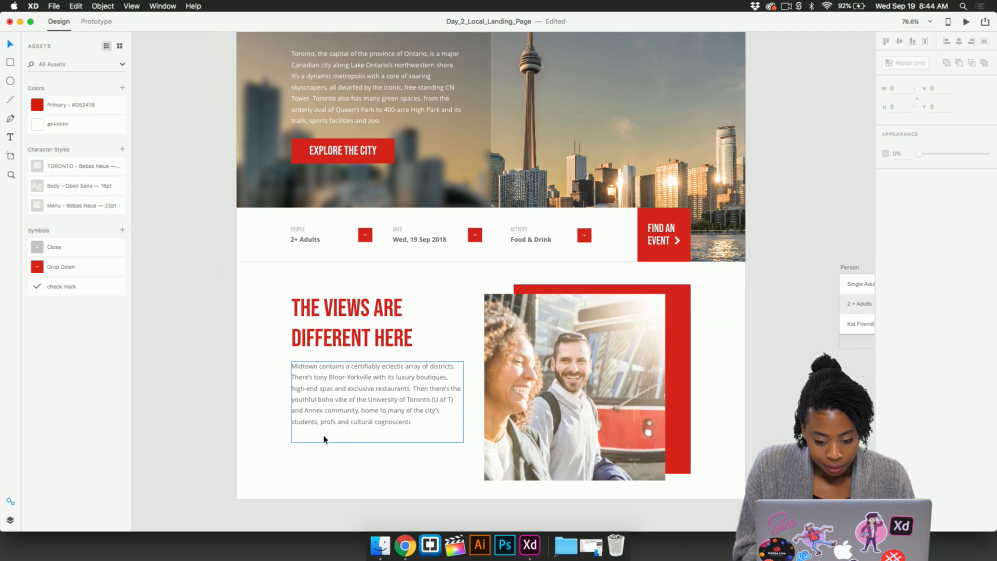
scroll(319, 448, right, 2)
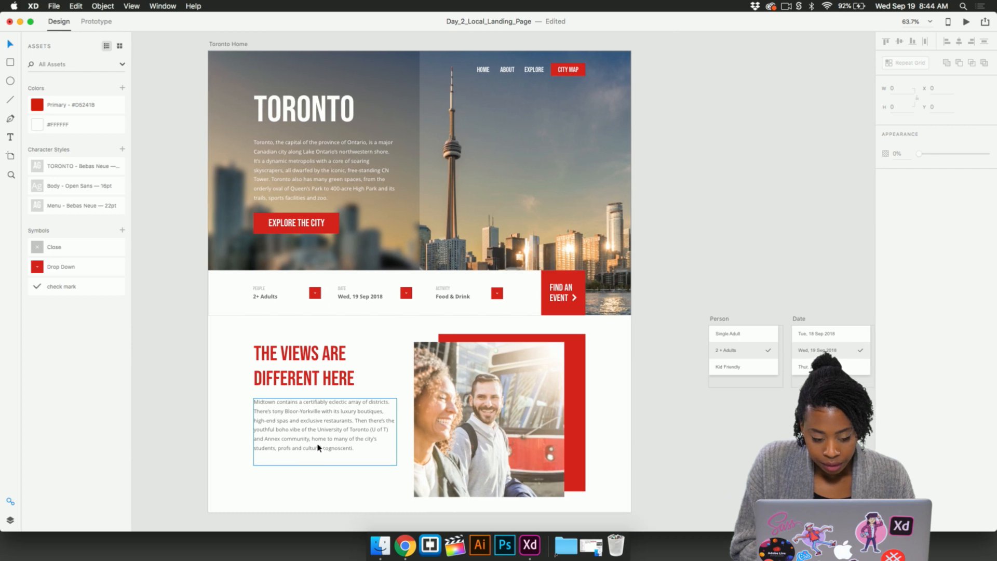
scroll(605, 342, right, 3)
scroll(605, 342, up, 2)
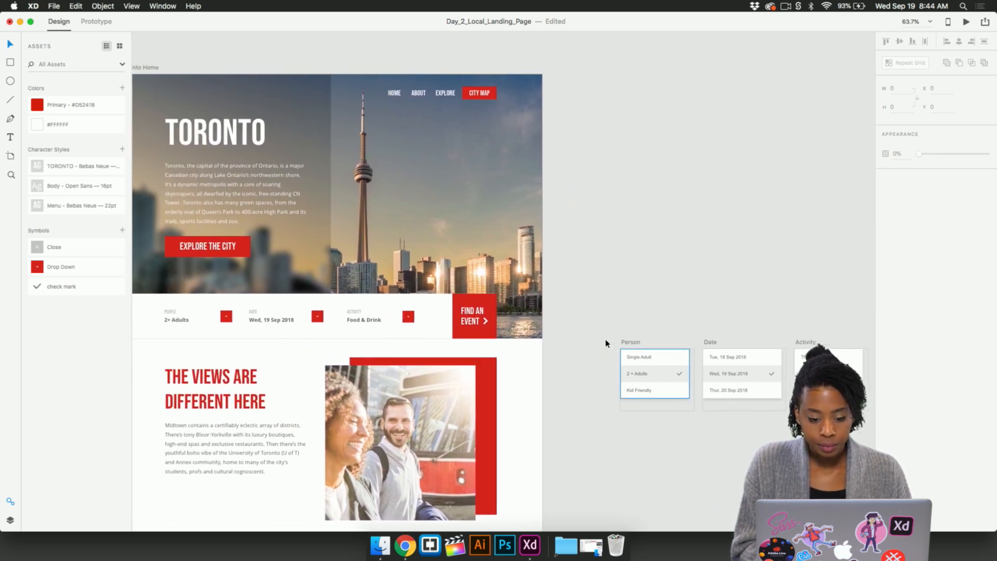
scroll(605, 343, left, 2)
scroll(605, 343, up, 2)
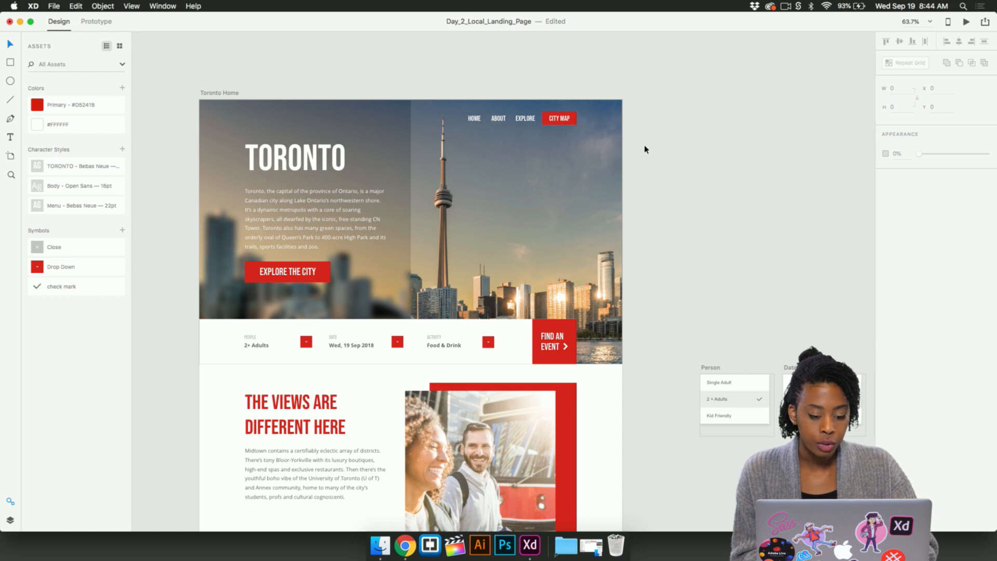
key(a)
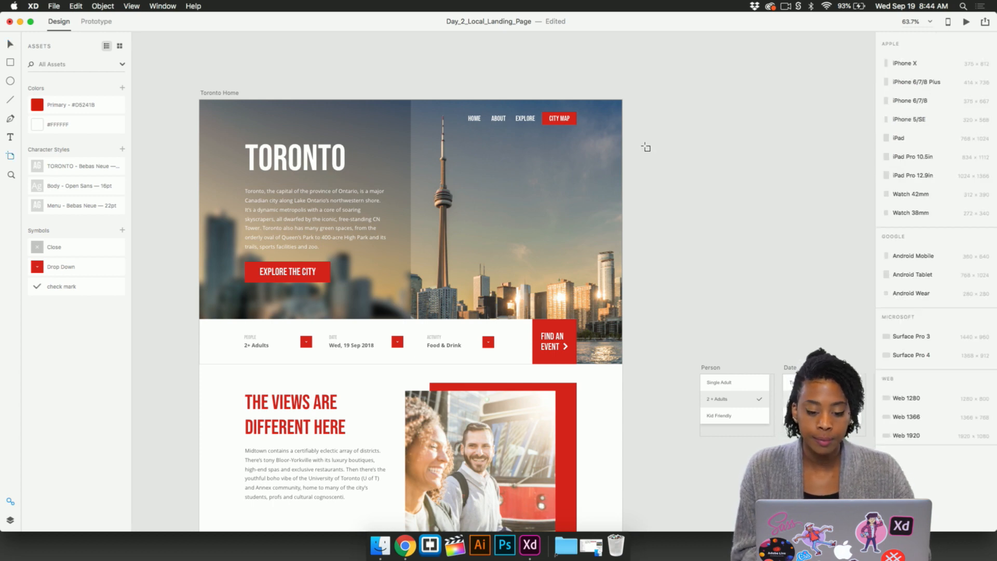
drag(200, 101, 624, 366)
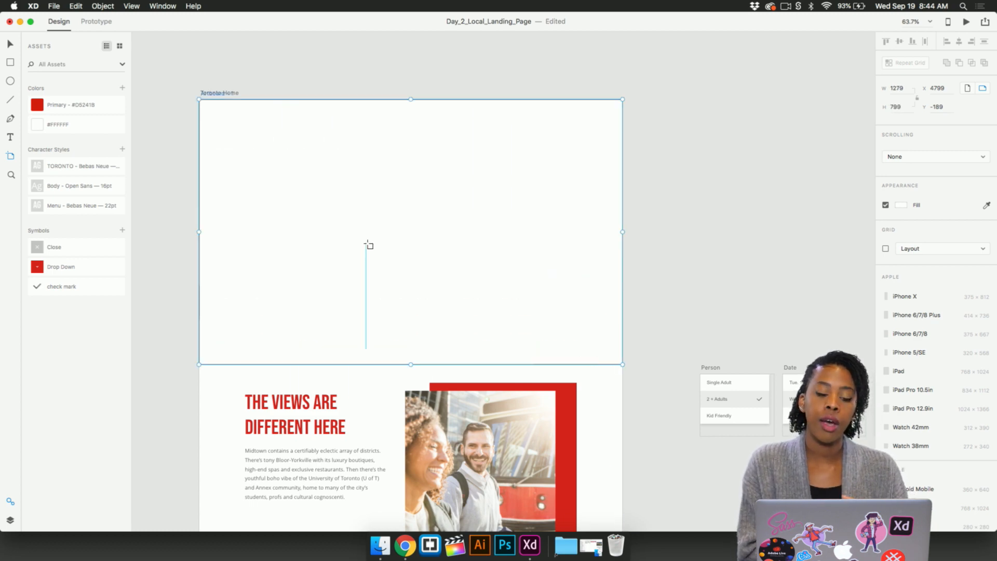
- Move the new artboard beside Toronto Home, above the Person, Date and Activity artboards and aligned with Person's edge
key(v)
drag(366, 241, 719, 198)
scroll(677, 203, right, 4)
drag(698, 192, 768, 198)
scroll(768, 198, right, 5)
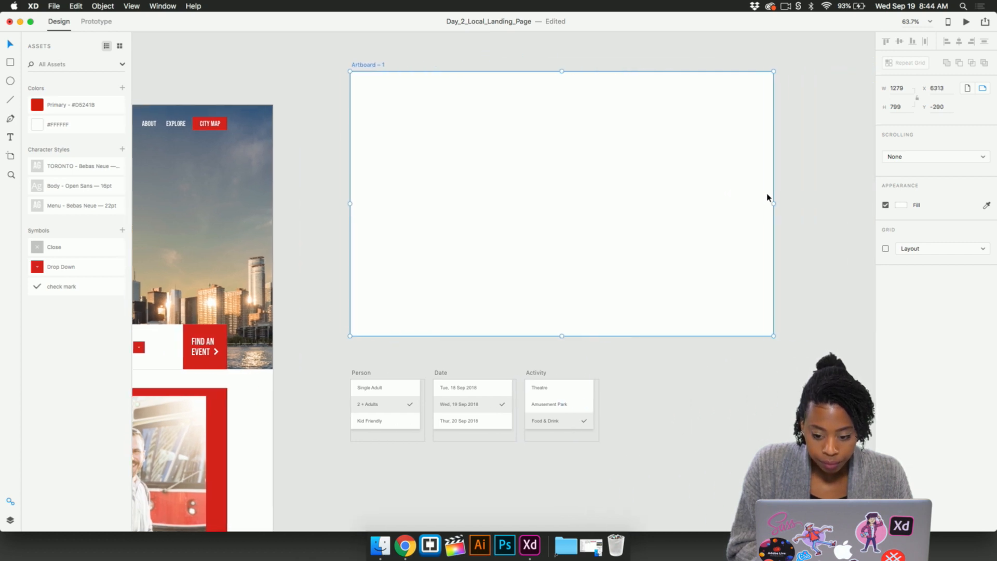
- Rename the new artboard as Map
double_click(375, 65)
click(375, 66)
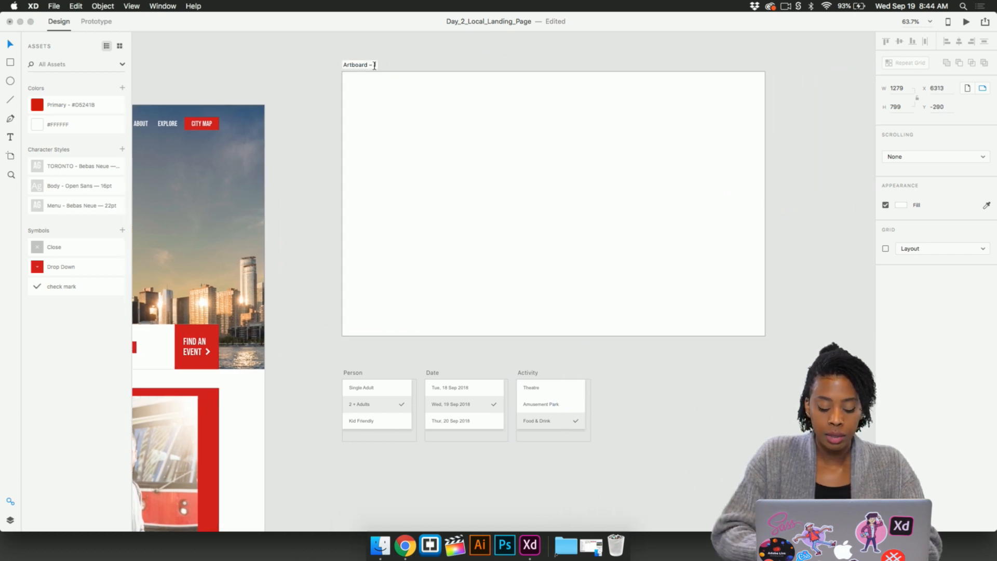
key(super+a)
text(Map)
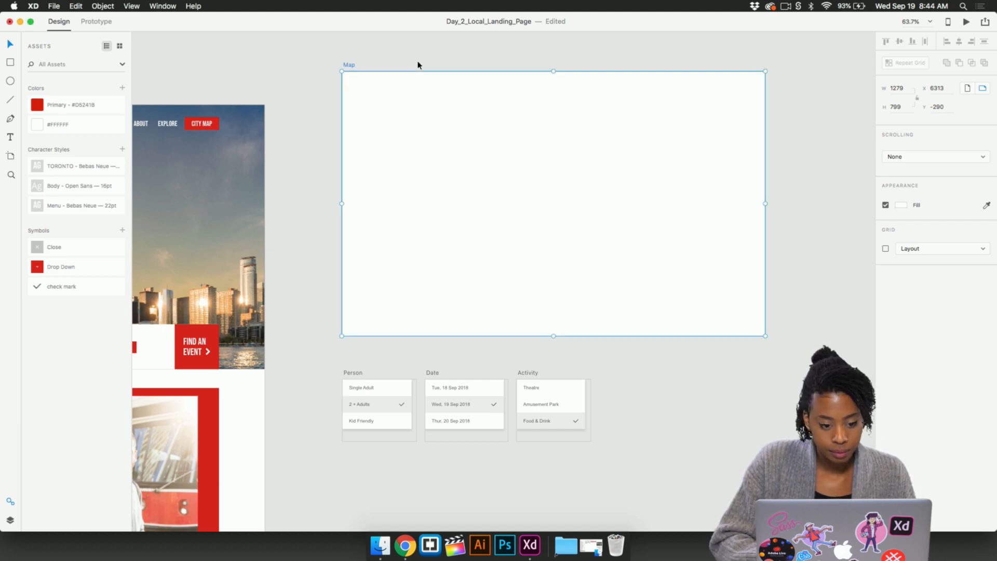
click(415, 69)
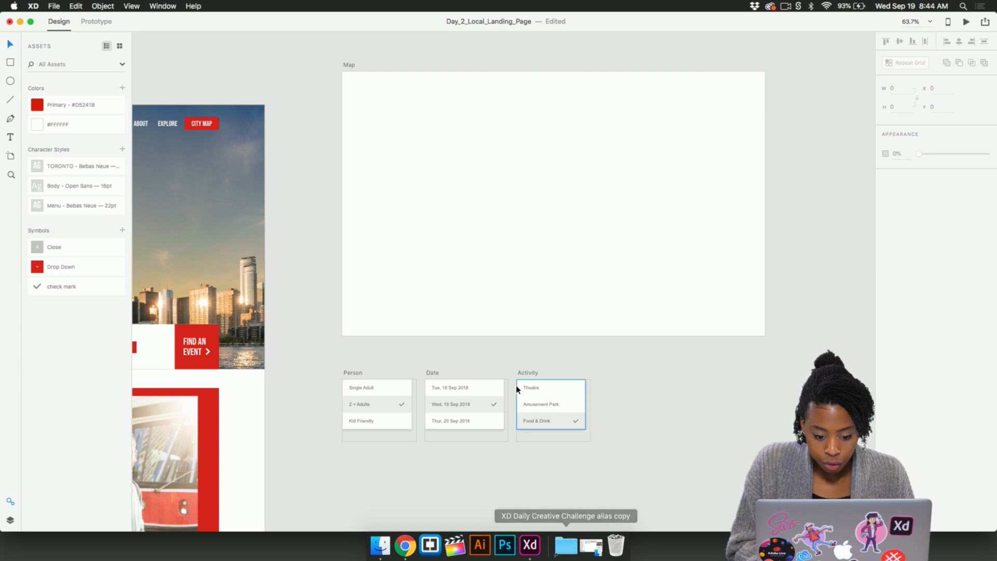
- Draw a 1279 × 799 rectangle covering the whole Map artboard and remove its border
key(r)
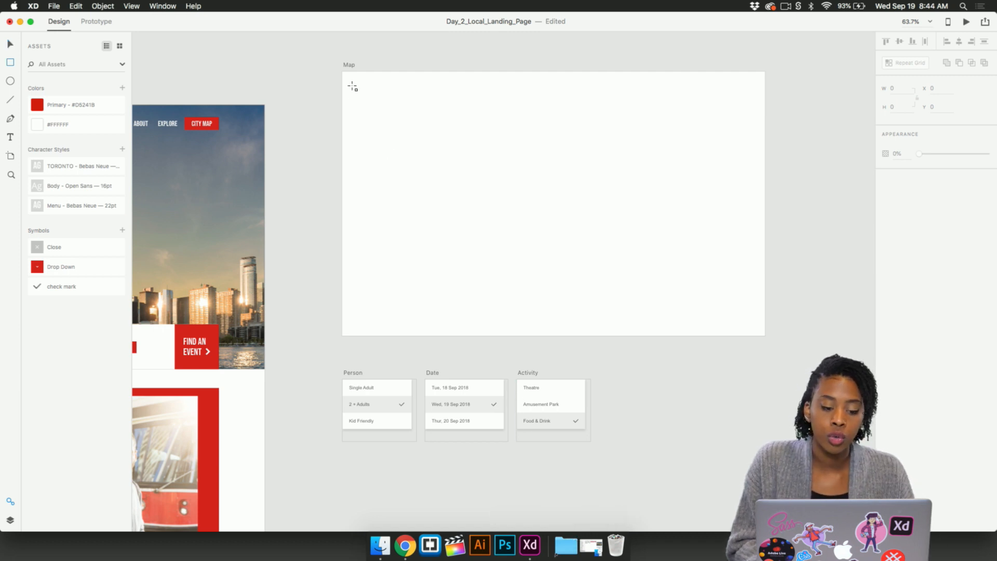
mouse_move(342, 72)
mouse_down()
mouse_move(425, 140)
mouse_move(765, 336)
mouse_up()
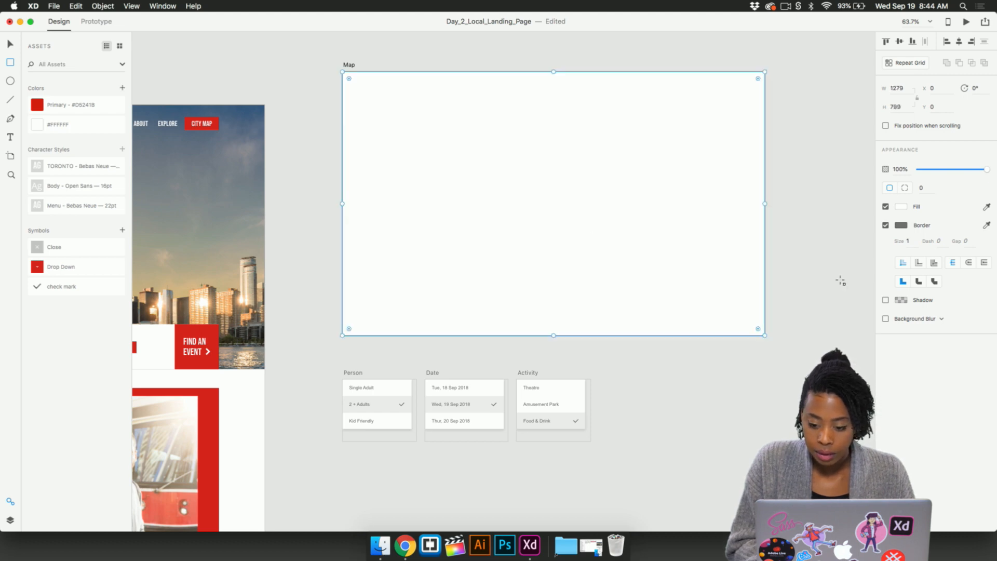
click(885, 225)
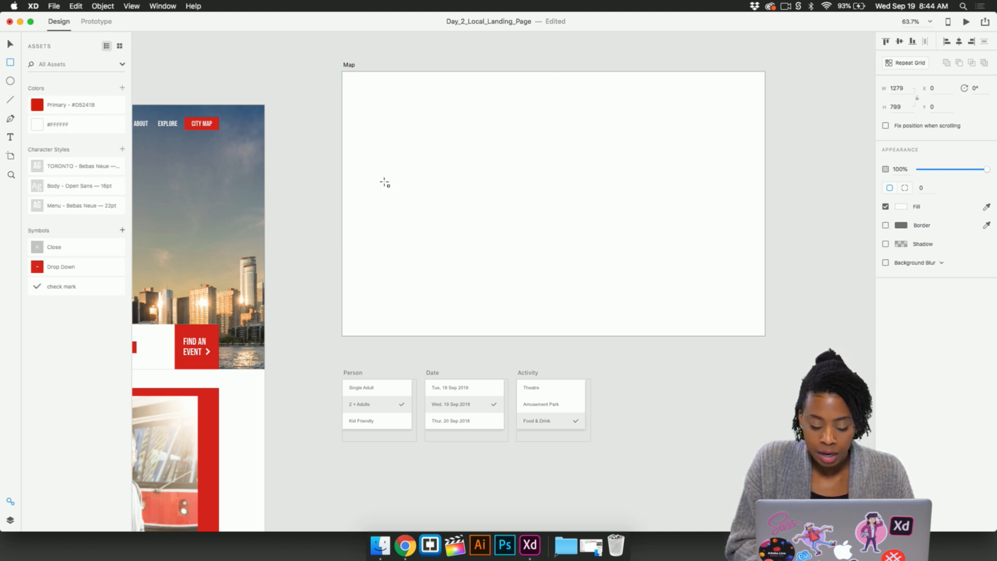
- Change the fill of the Map artboard's background rectangle to mid grey
click(900, 207)
drag(785, 172, 764, 182)
click(778, 340)
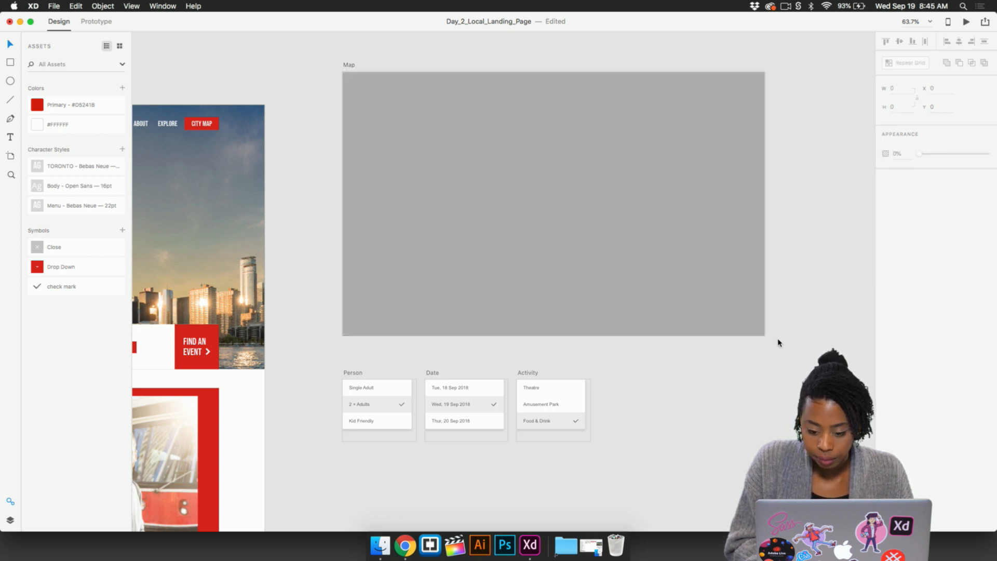
- Fill the grey rectangle on the Map artboard with map-toronto.png from the photos folder
click(701, 246)
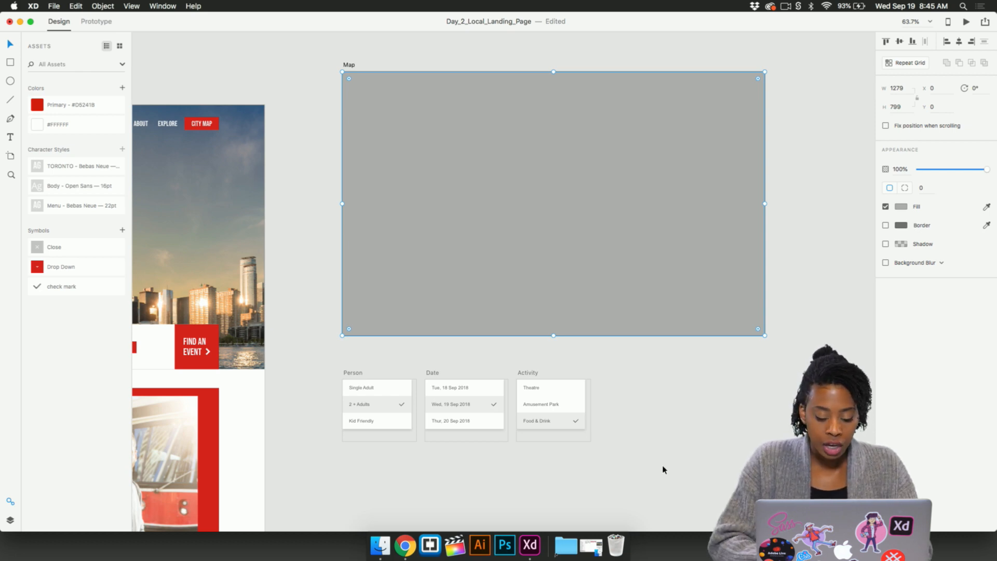
click(572, 545)
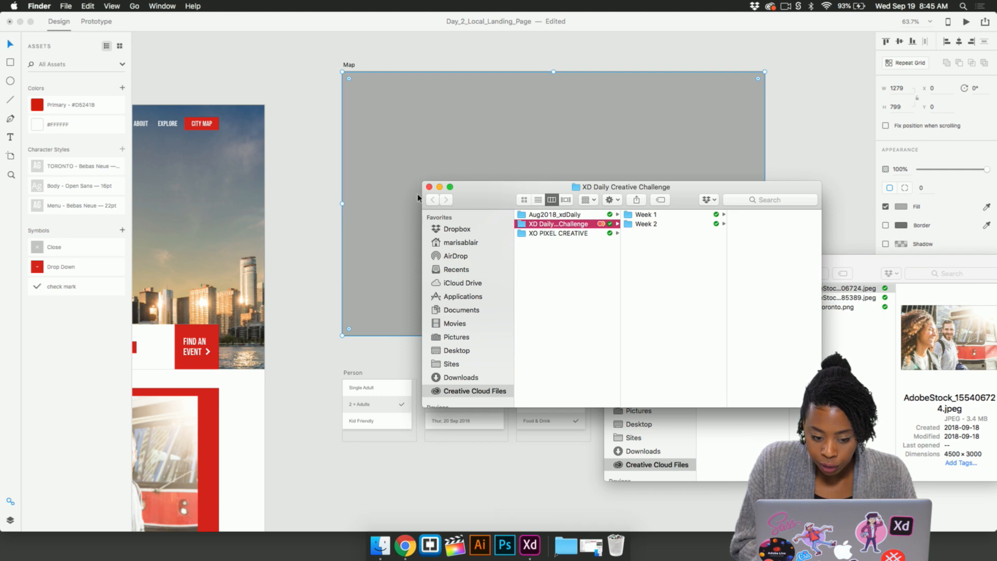
click(429, 187)
click(814, 308)
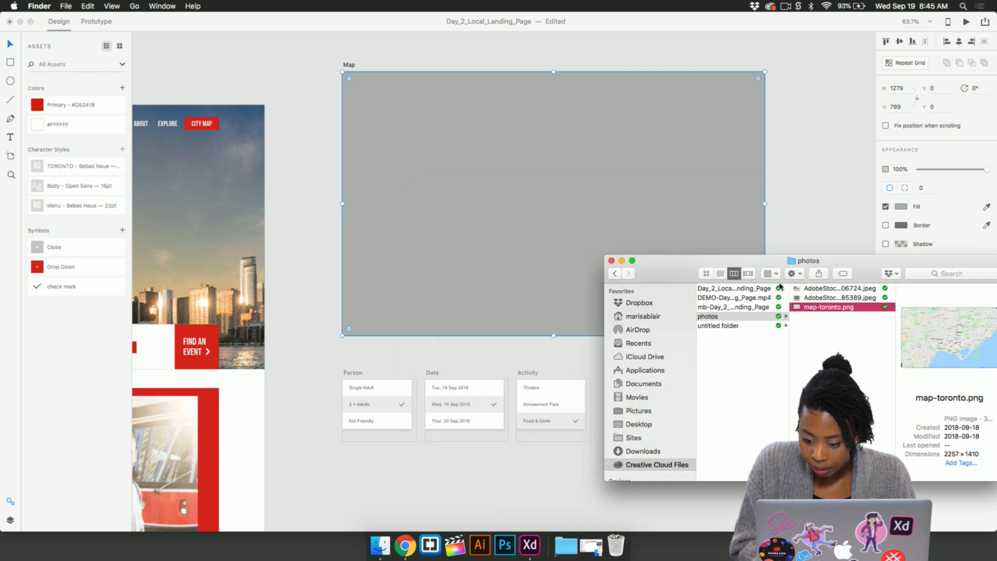
click(766, 274)
drag(714, 260, 649, 300)
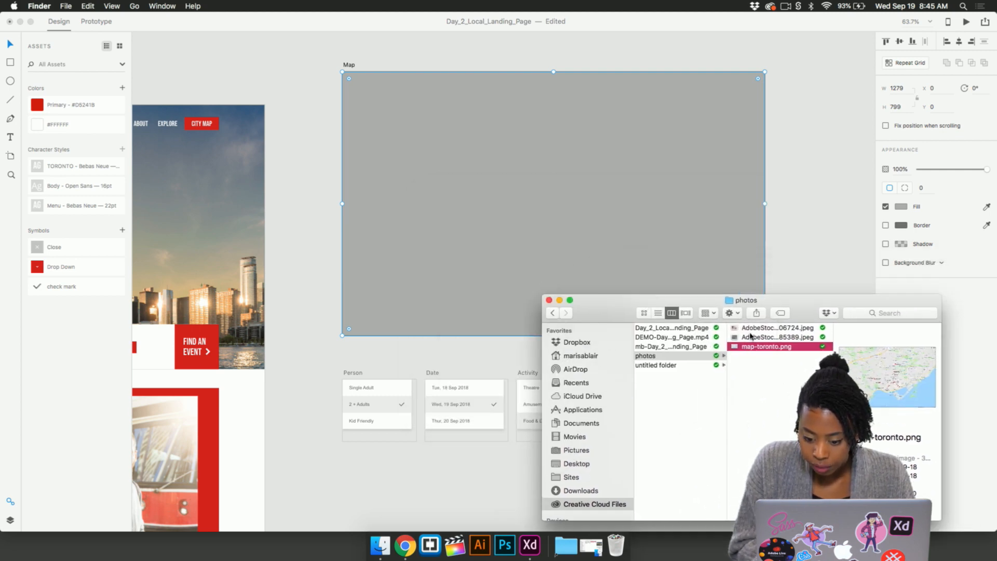
drag(769, 352, 601, 175)
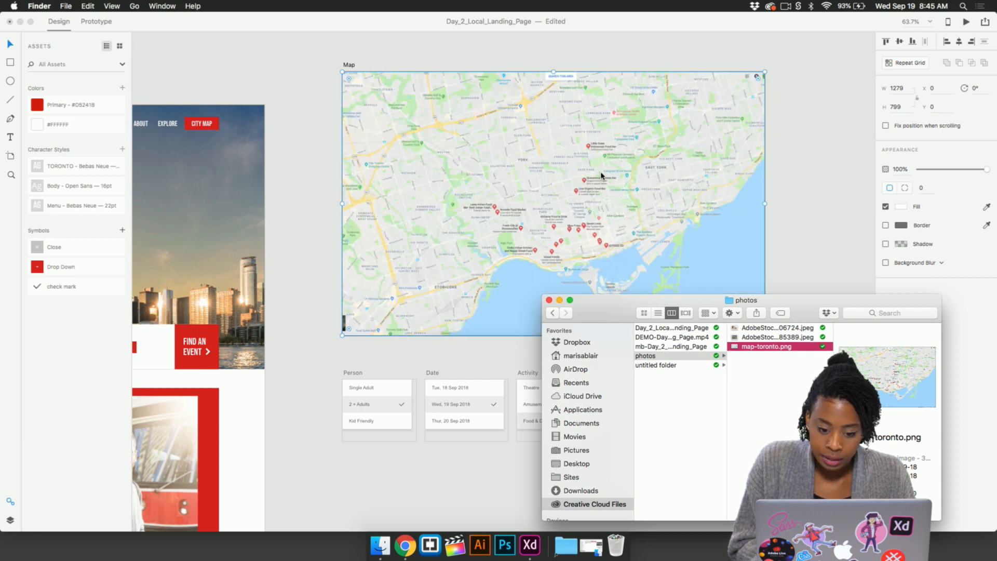
click(560, 300)
click(807, 274)
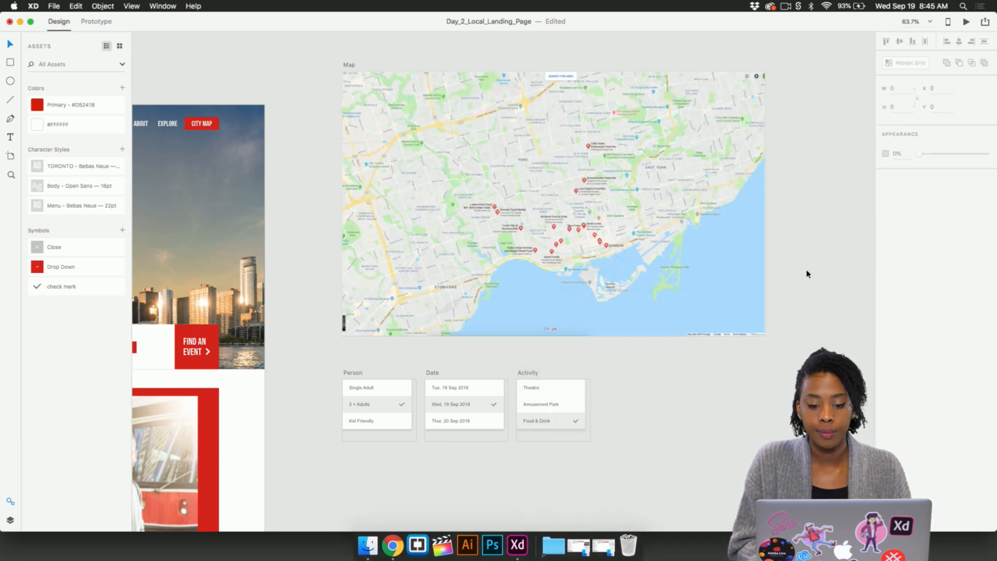
- Place the Close symbol near the Map artboard's upper-right corner, at about X 1176, Y 46
scroll(701, 325, left, 3)
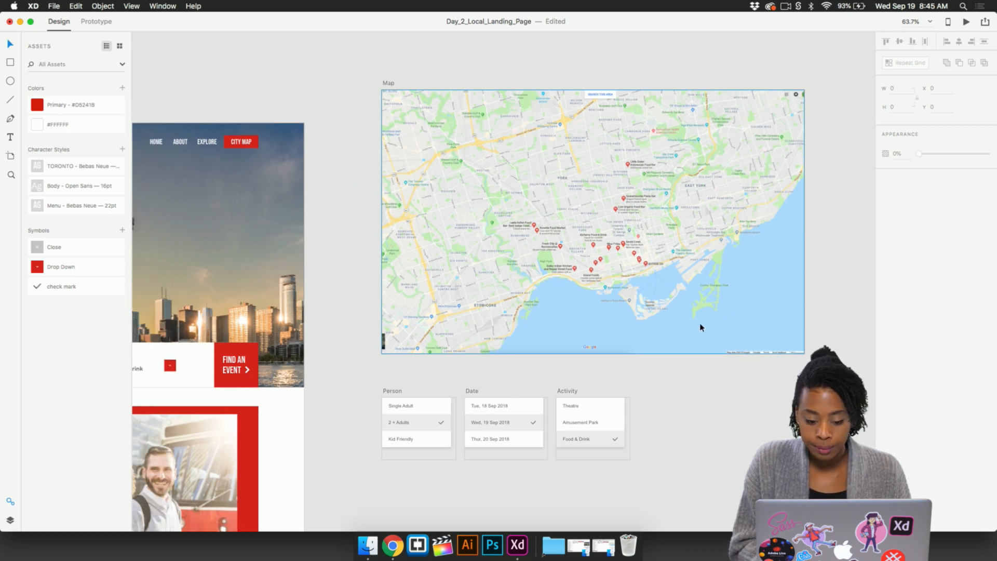
scroll(650, 353, up, 3)
scroll(650, 353, right, 2)
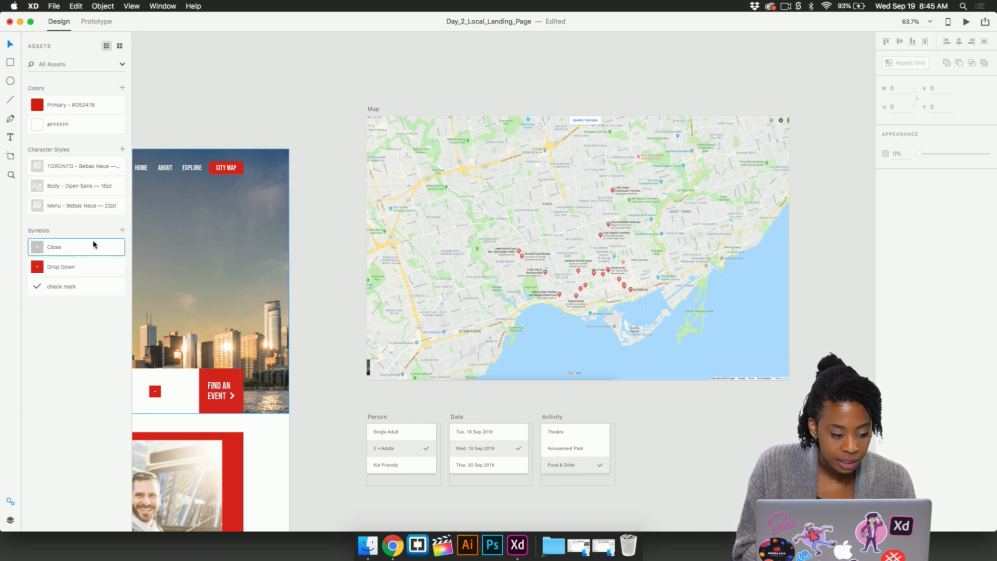
drag(76, 250, 522, 209)
scroll(427, 244, up, 10)
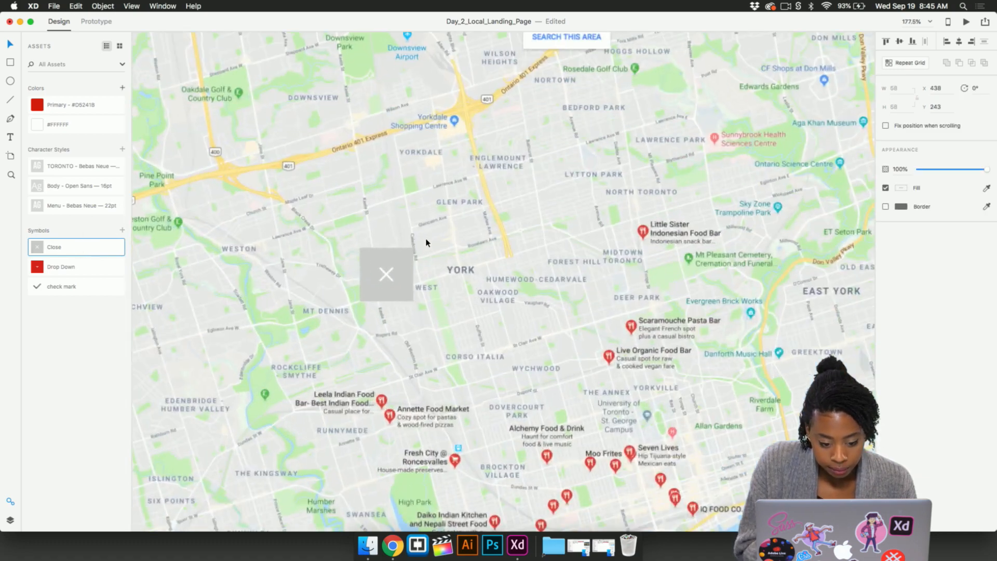
drag(405, 260, 721, 142)
scroll(720, 141, down, 5)
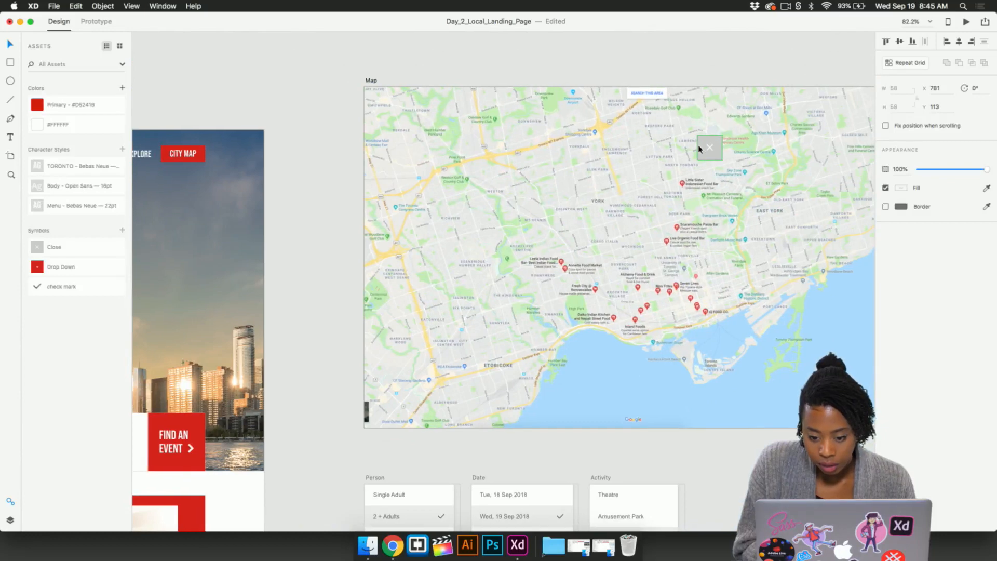
scroll(697, 145, right, 5)
drag(554, 172, 725, 145)
- Recolour the square background of the Close symbol with the Primary red #D5241B
double_click(725, 144)
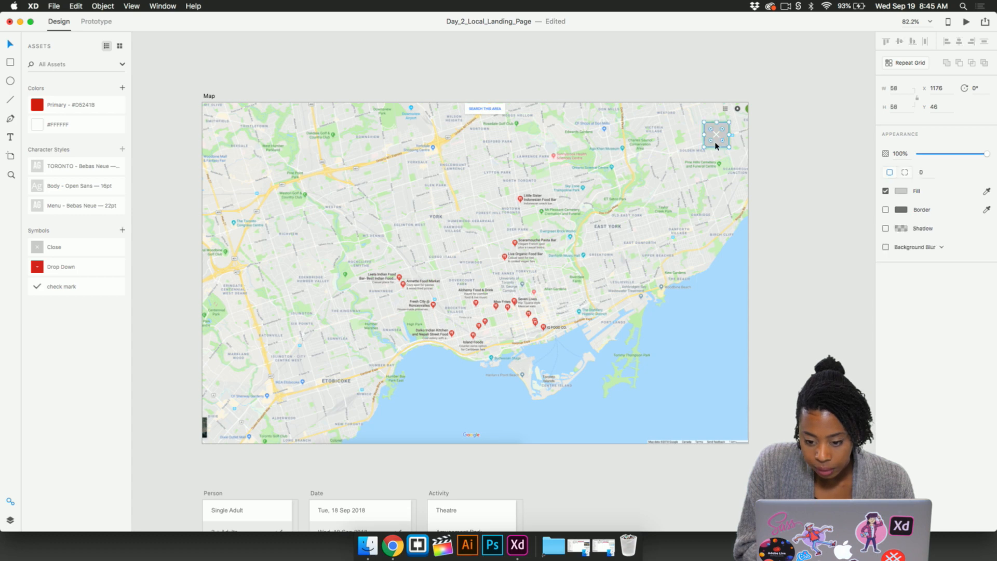
click(40, 106)
click(682, 76)
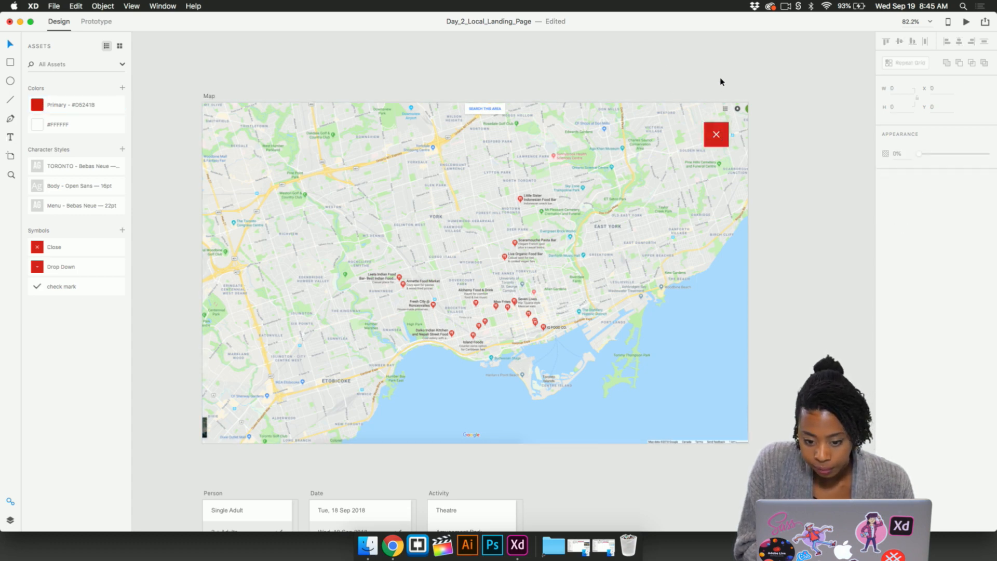
- Review the layout of the Toronto Home, Map, Person, Date and Activity artboards
scroll(720, 81, down, 5)
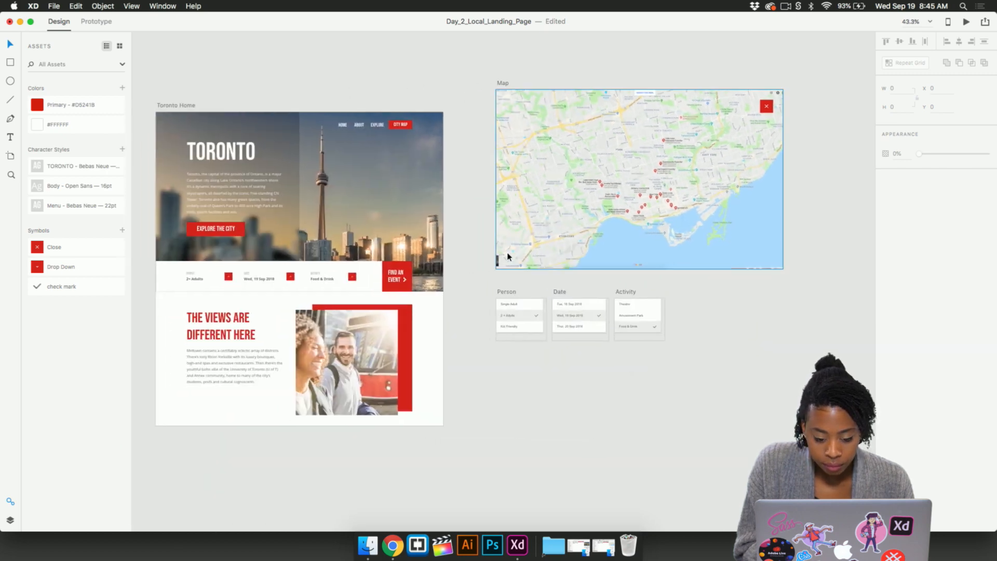
scroll(493, 283, left, 3)
scroll(562, 350, up, 2)
scroll(576, 368, up, 1)
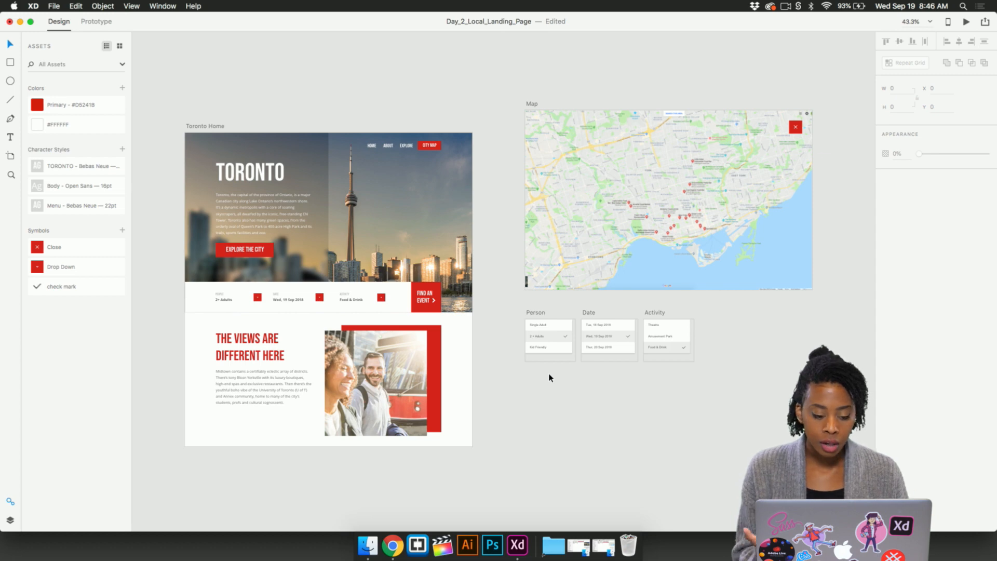
scroll(551, 377, up, 5)
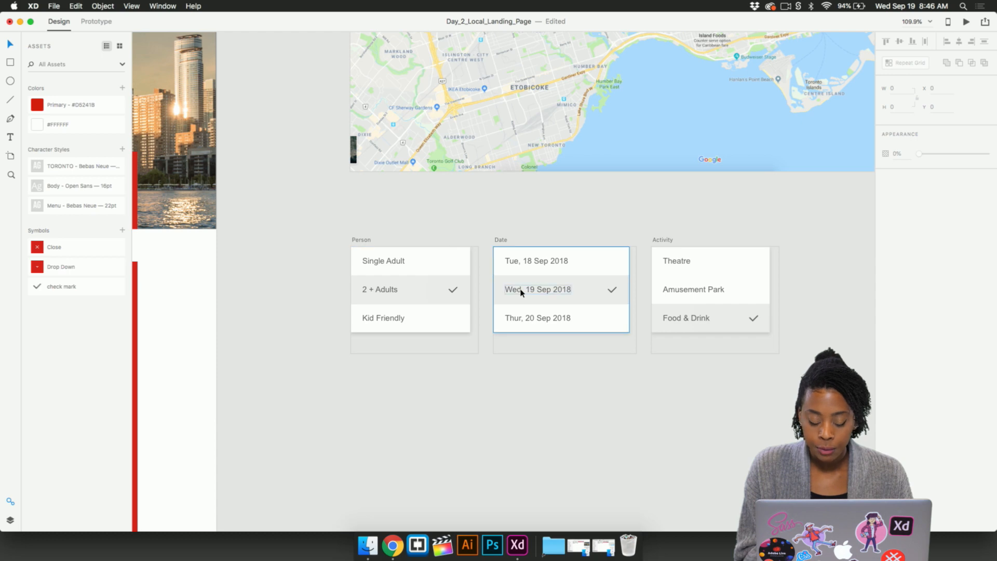
scroll(516, 286, down, 5)
scroll(521, 293, up, 2)
scroll(521, 293, left, 2)
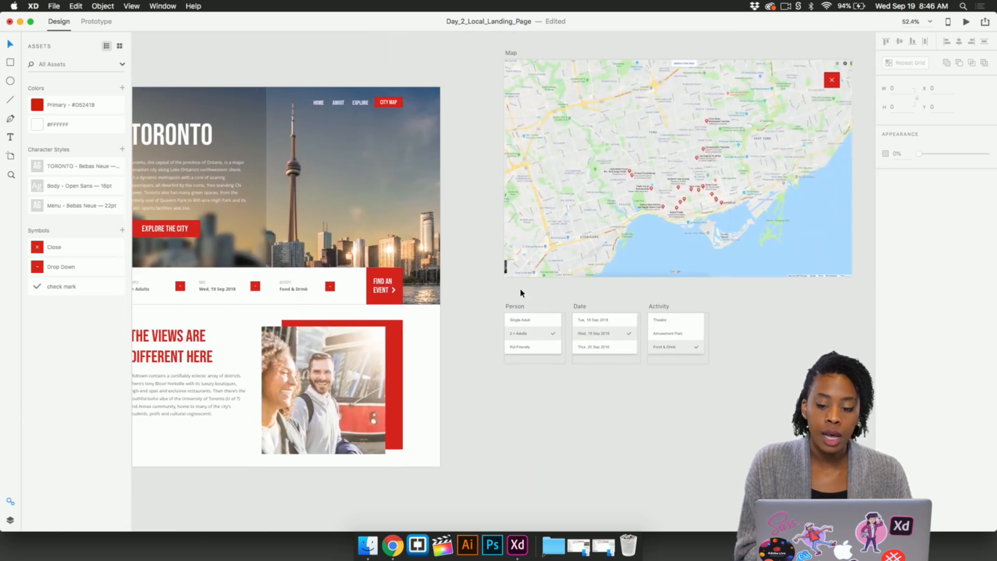
scroll(521, 292, left, 4)
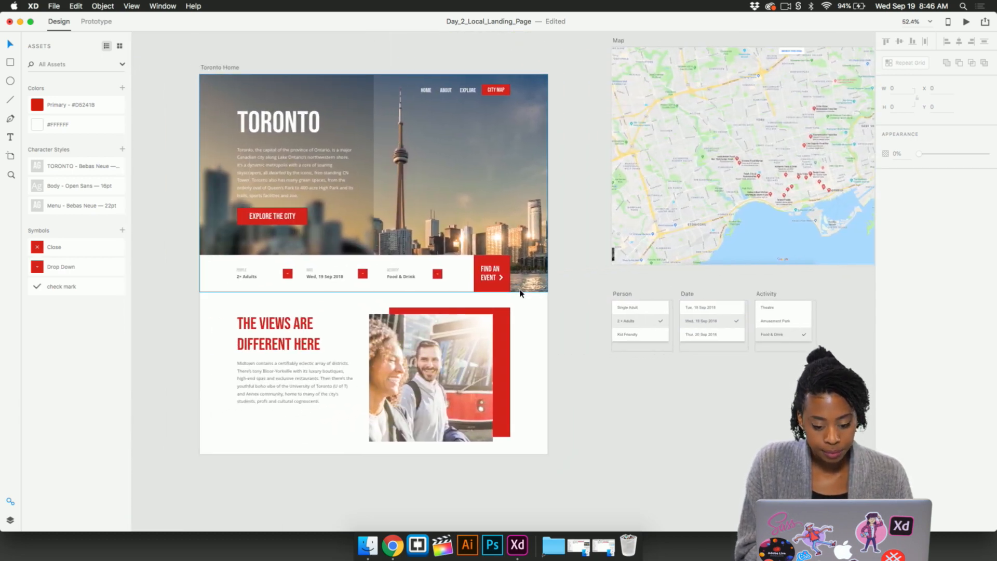
scroll(520, 292, right, 3)
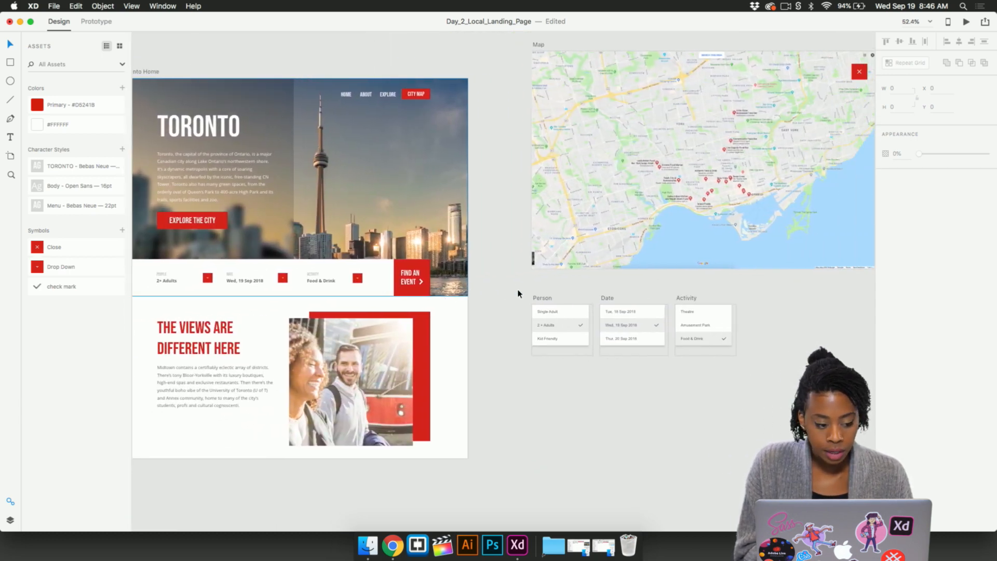
- Switch to Prototype mode and set the Toronto Home artboard as the home screen
click(103, 23)
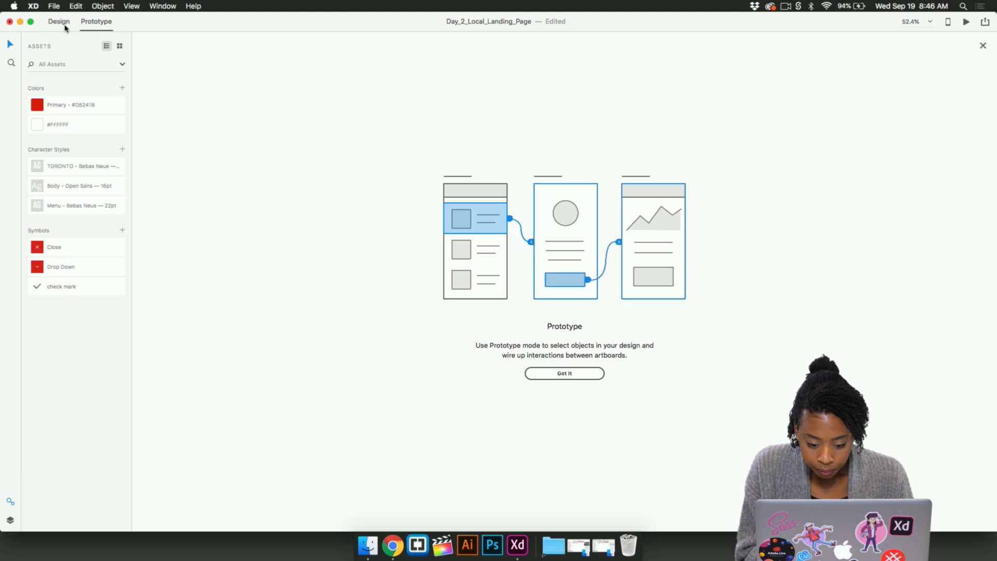
click(58, 21)
scroll(203, 73, left, 3)
click(204, 70)
click(108, 24)
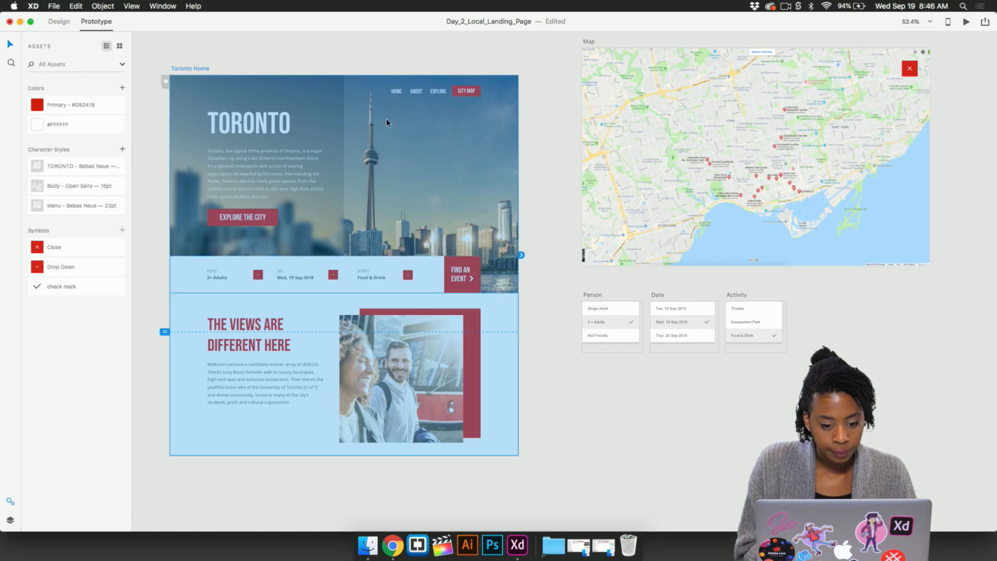
click(166, 82)
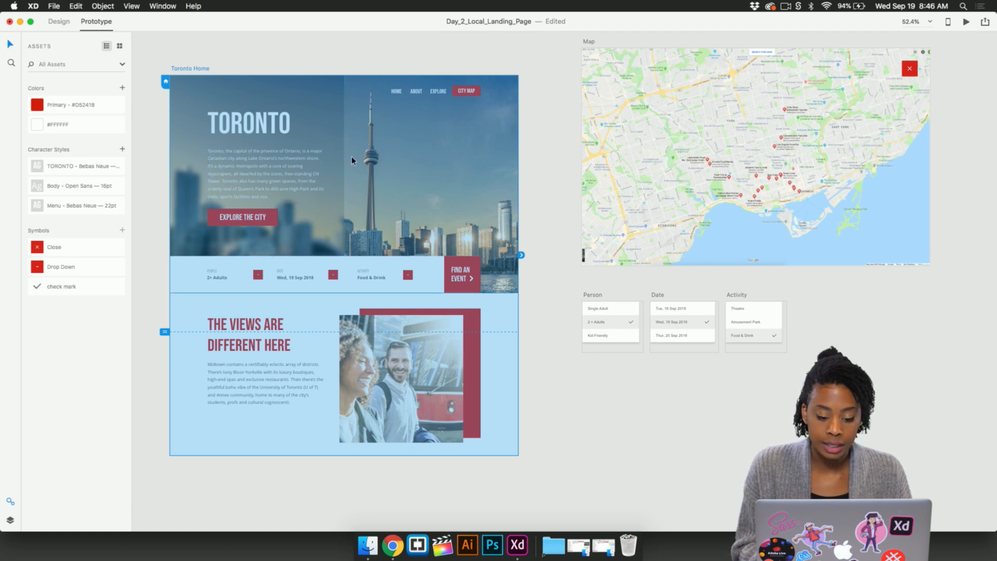
- Link the Toronto Home artboard to Map as an overlay and align the overlay with the page's top edge
scroll(288, 195, up, 1)
scroll(289, 194, left, 1)
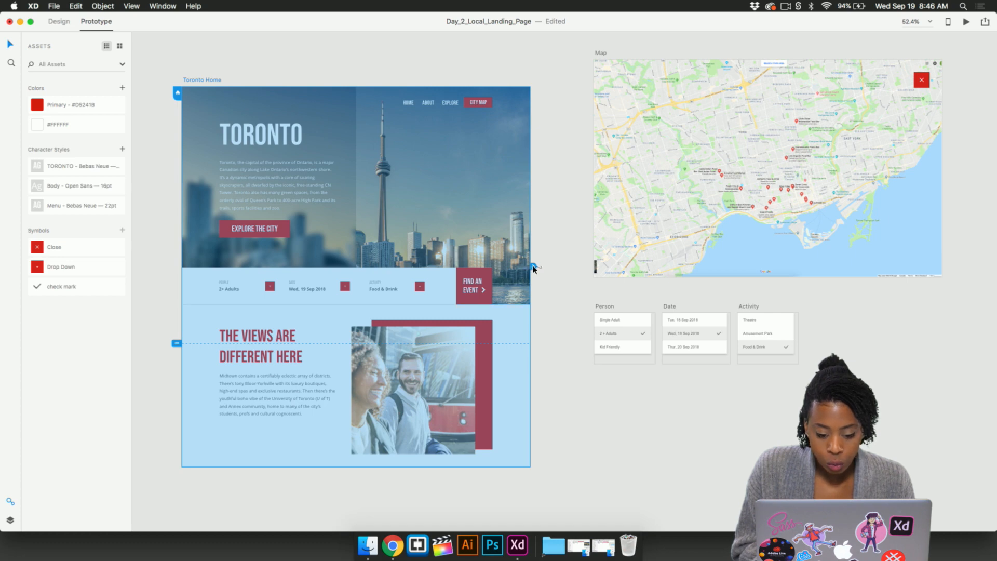
drag(533, 266, 612, 161)
click(616, 198)
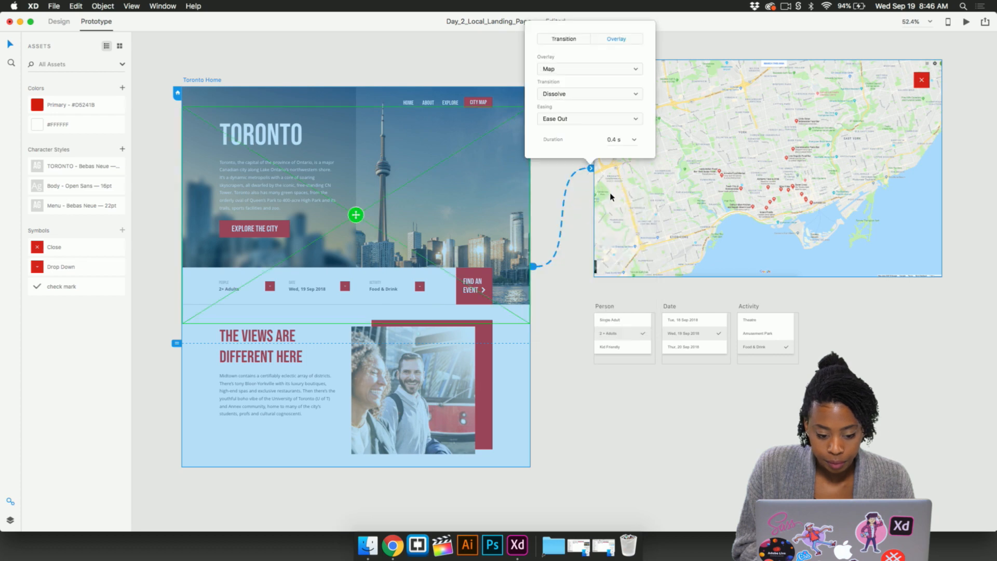
click(570, 40)
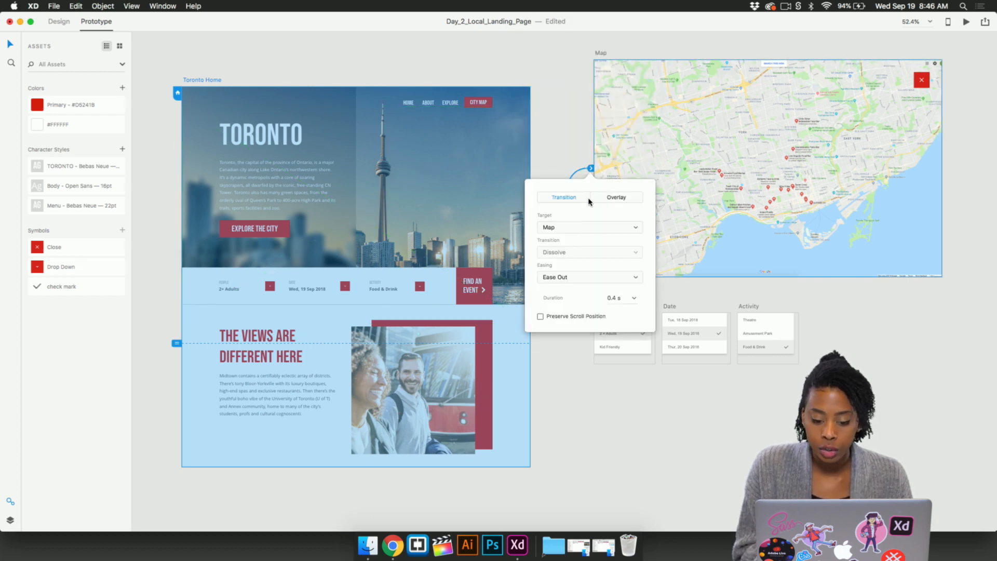
click(623, 200)
drag(356, 215, 356, 198)
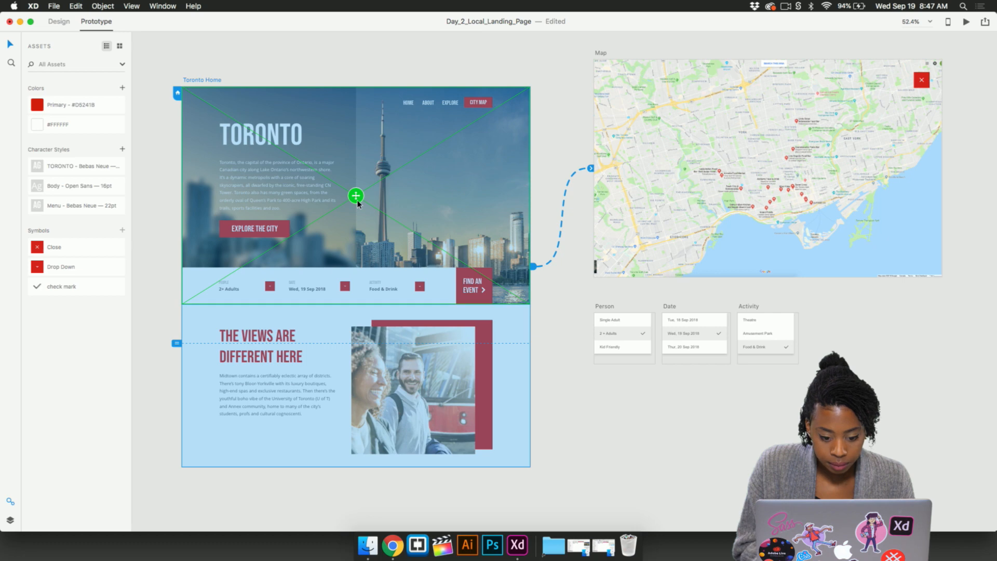
- Set the duration of the Map overlay's Dissolve to 0.2 s
click(590, 170)
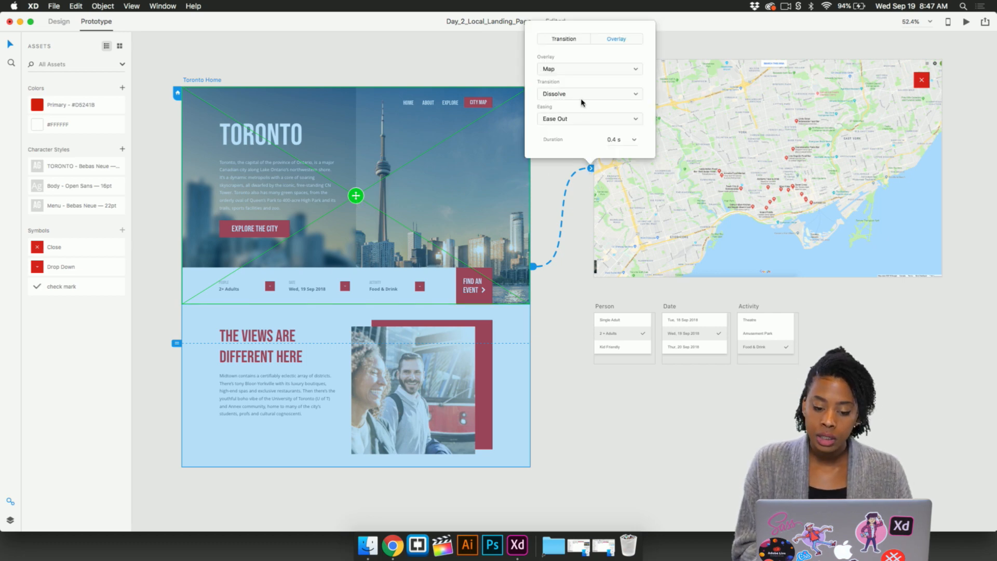
click(634, 140)
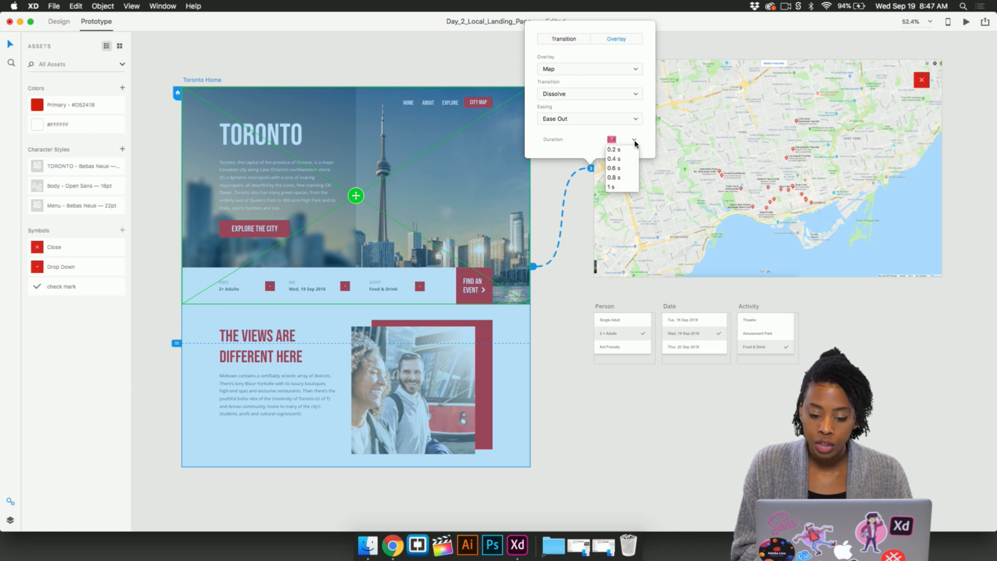
click(614, 150)
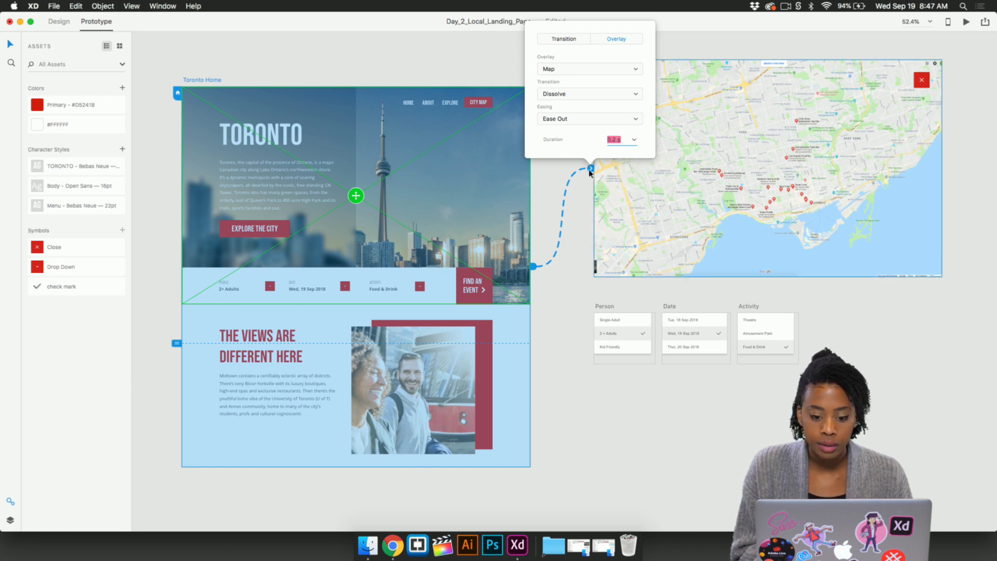
click(571, 196)
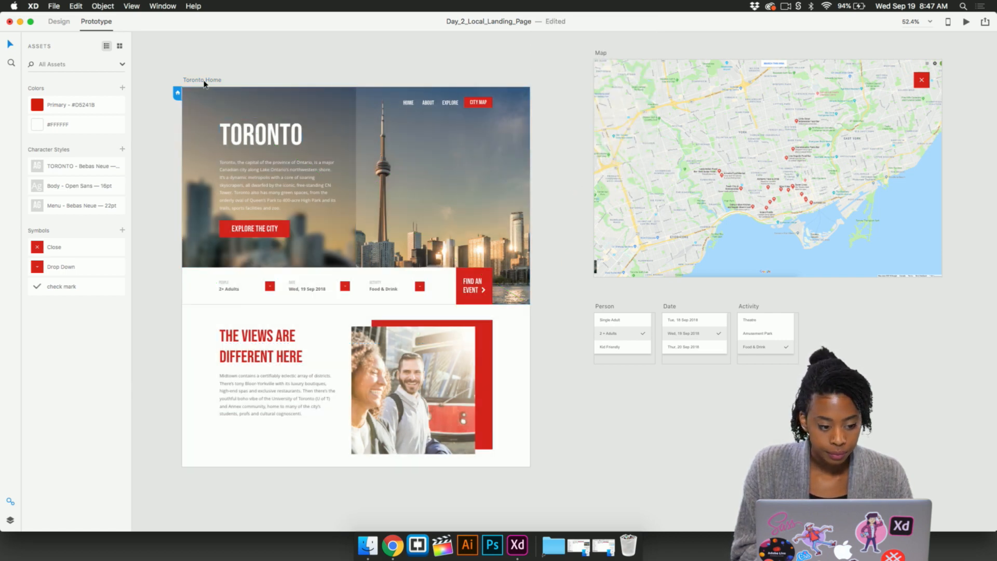
- Link the 2+ Adults drop-down in the search bar to the Person artboard as an overlay
click(605, 308)
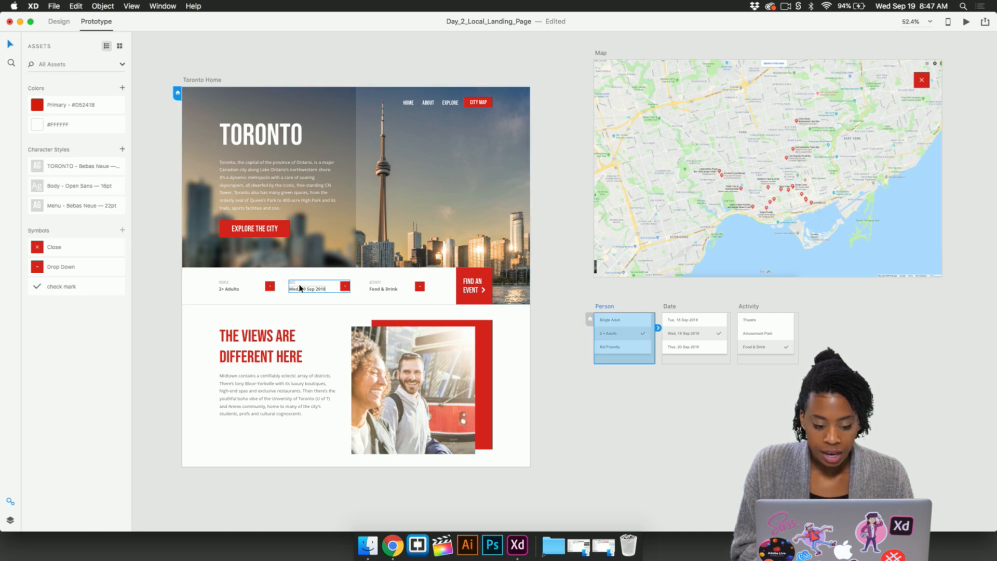
scroll(250, 295, left, 3)
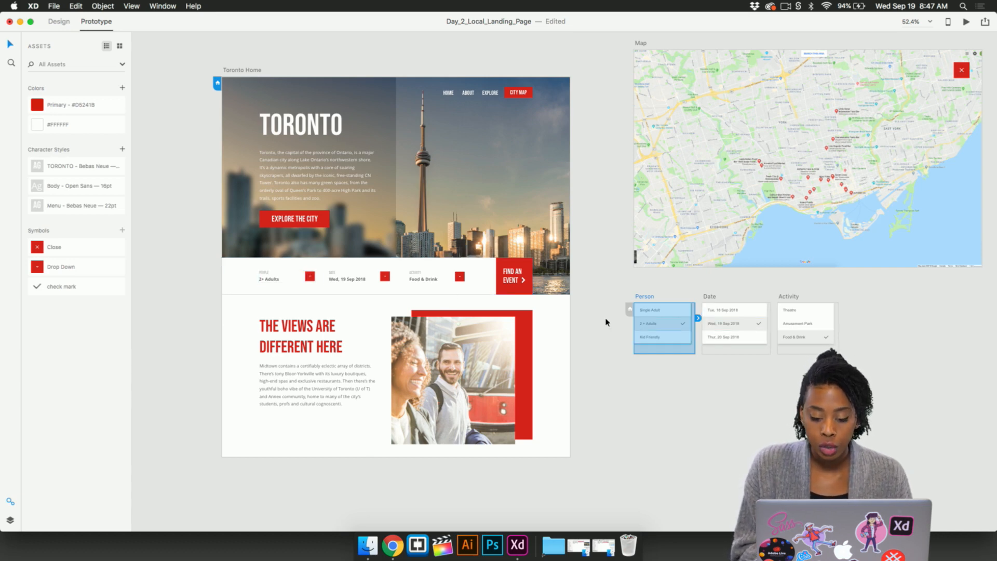
click(313, 281)
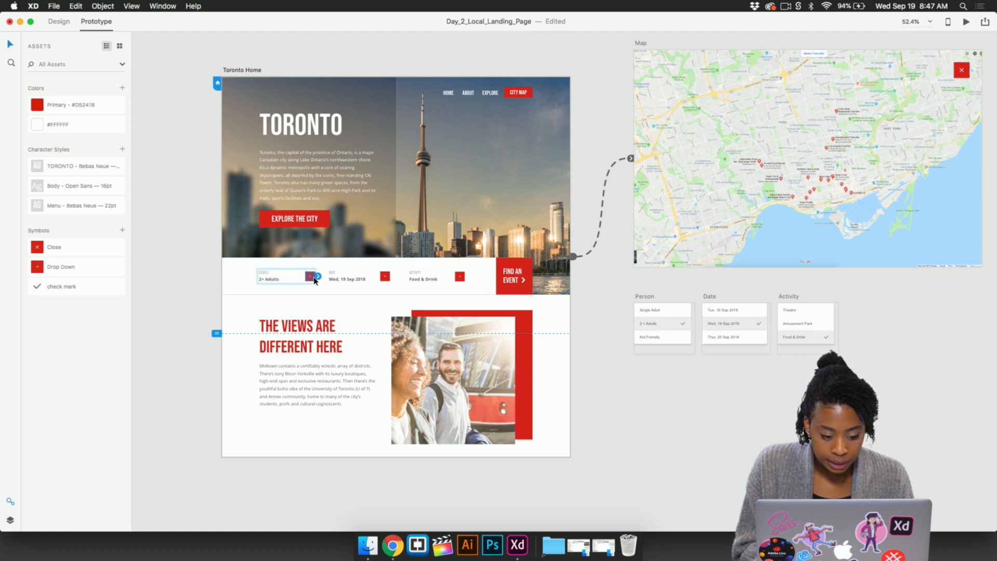
drag(316, 276, 657, 318)
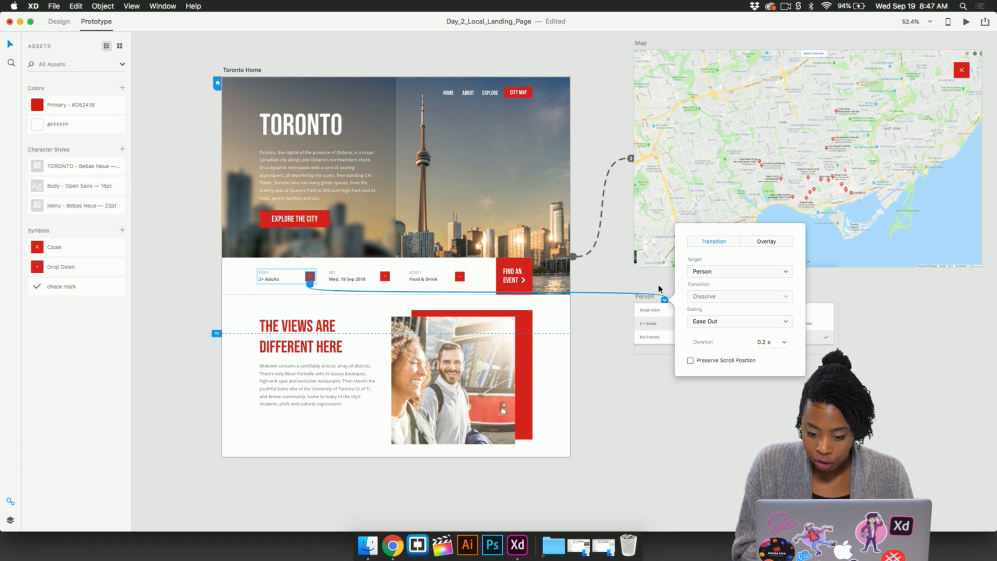
click(764, 242)
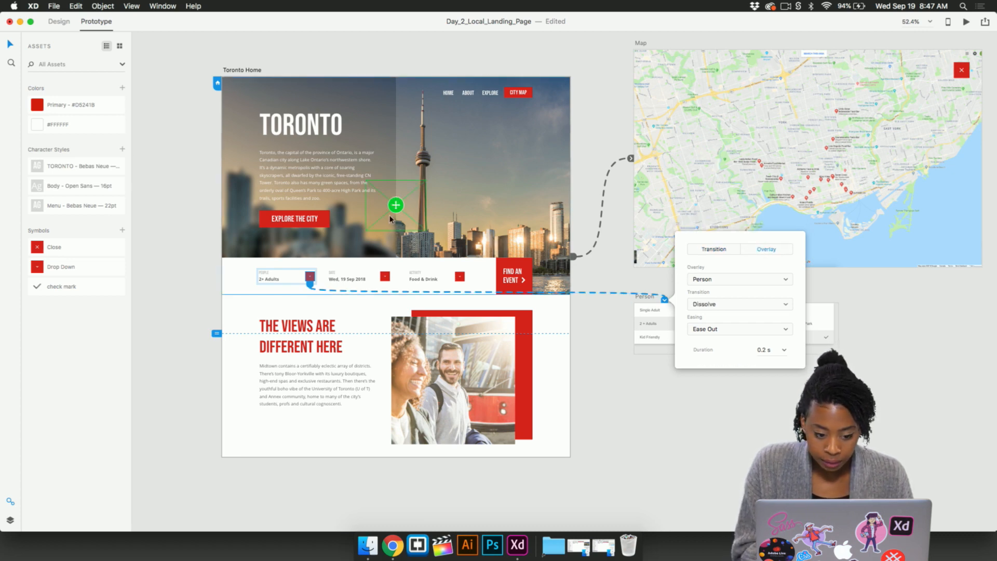
- Place the Person overlay directly beneath the 2+ Adults drop-down in the search bar and check its overlay settings
drag(396, 204, 289, 315)
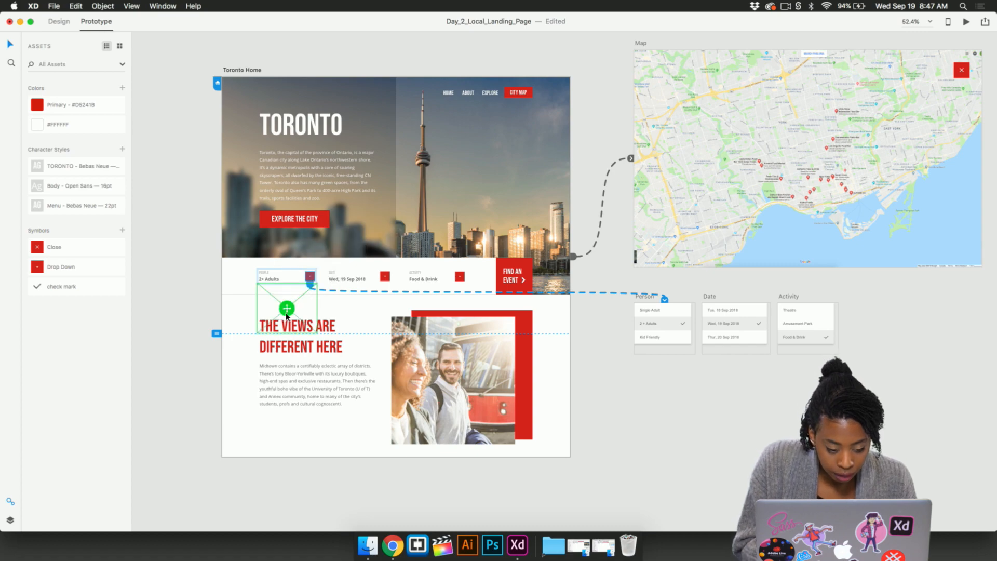
scroll(290, 315, up, 5)
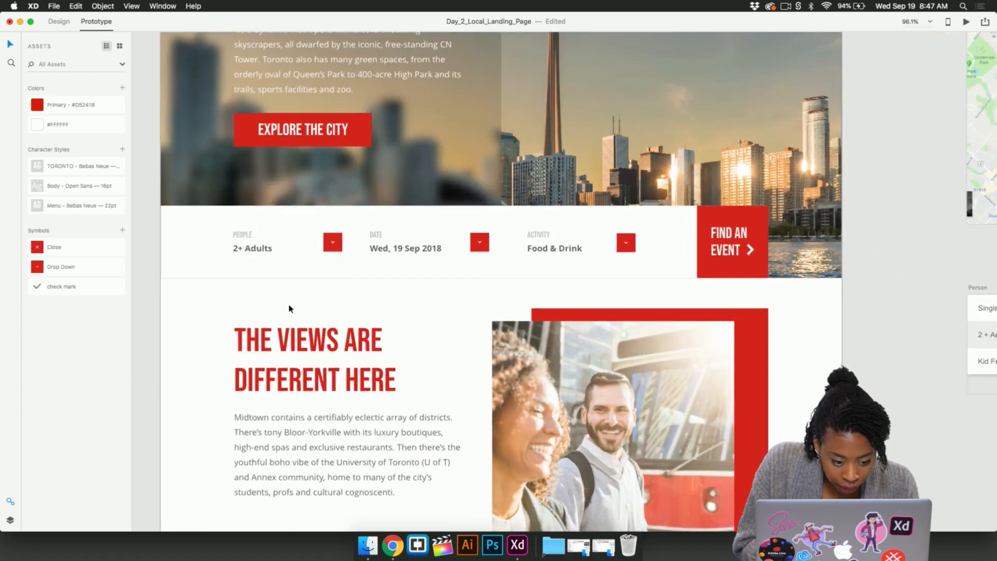
scroll(287, 307, up, 5)
drag(291, 310, 295, 310)
scroll(413, 306, down, 10)
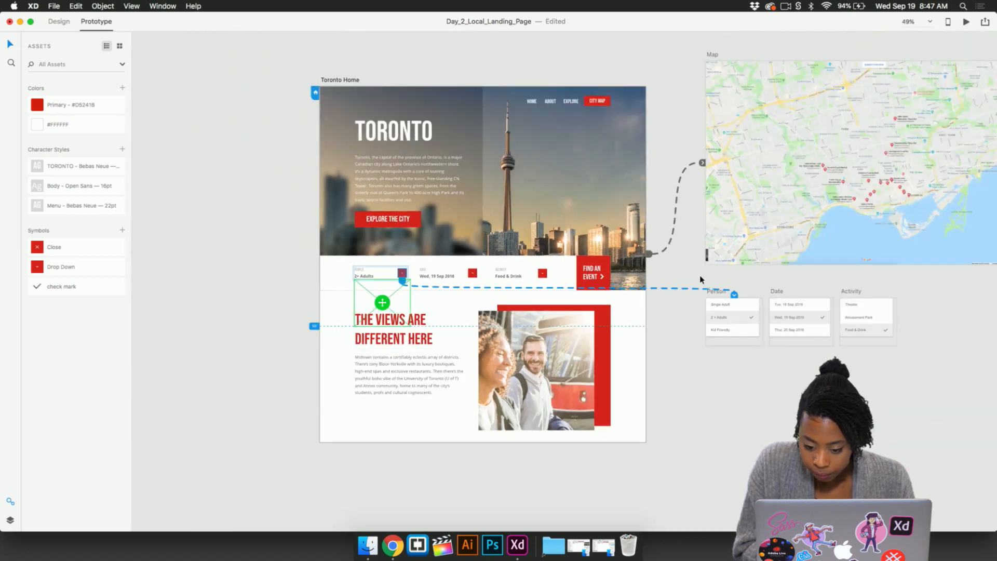
click(734, 295)
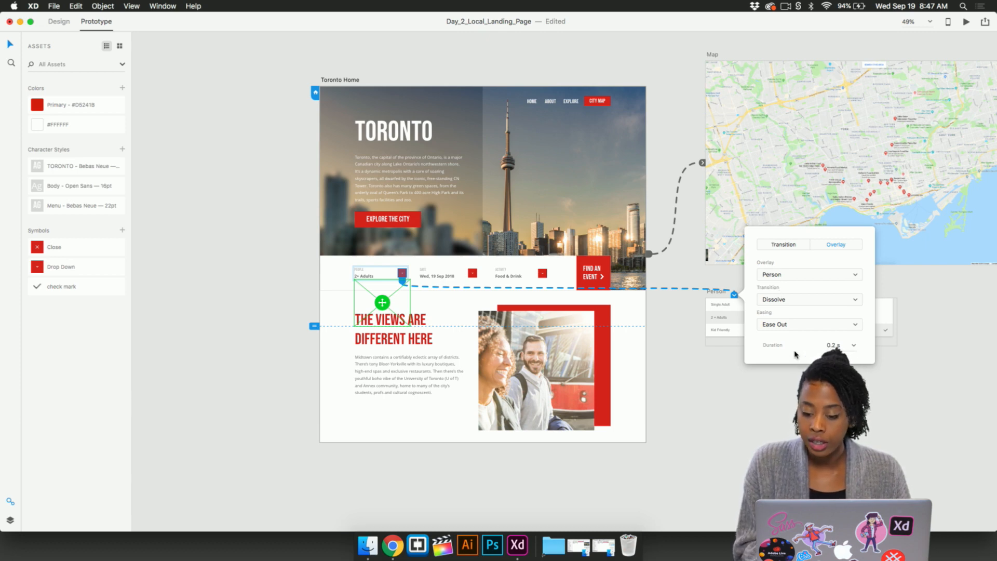
click(706, 358)
- Link the Date drop-down in the search bar to the Date artboard as an overlay and place the overlay directly beneath it
click(476, 276)
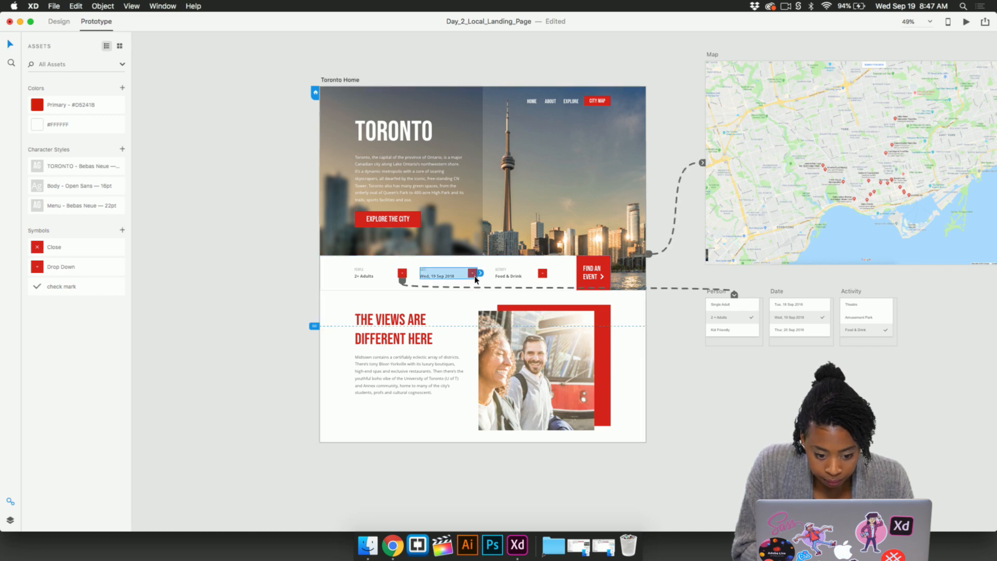
scroll(475, 279, right, 2)
scroll(472, 275, right, 3)
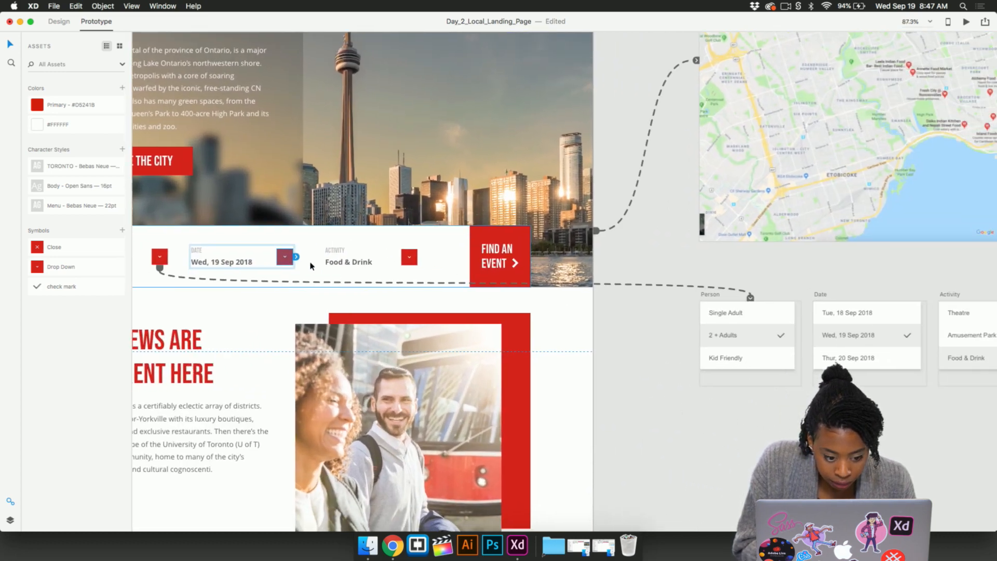
drag(295, 256, 829, 304)
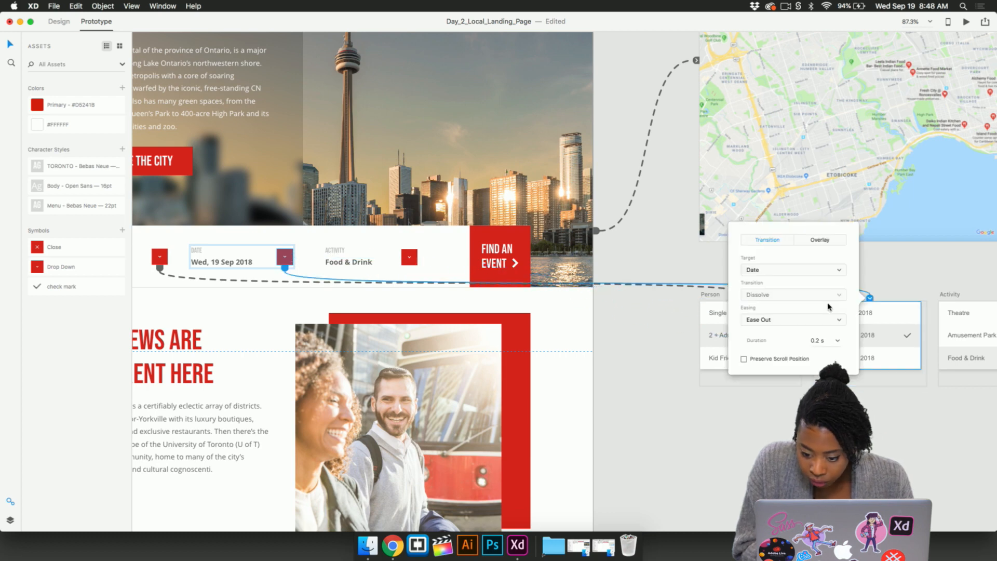
click(820, 241)
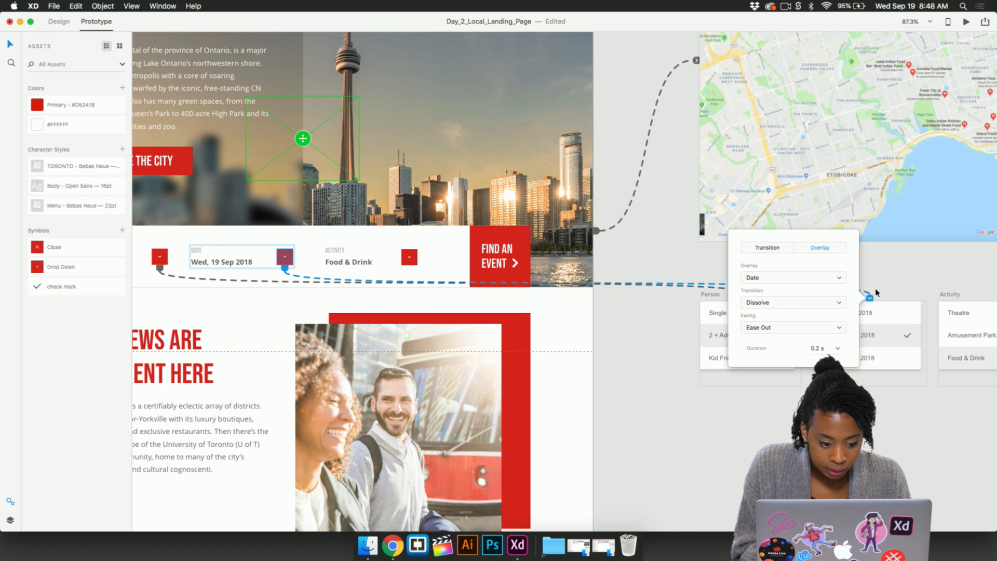
drag(303, 138, 244, 319)
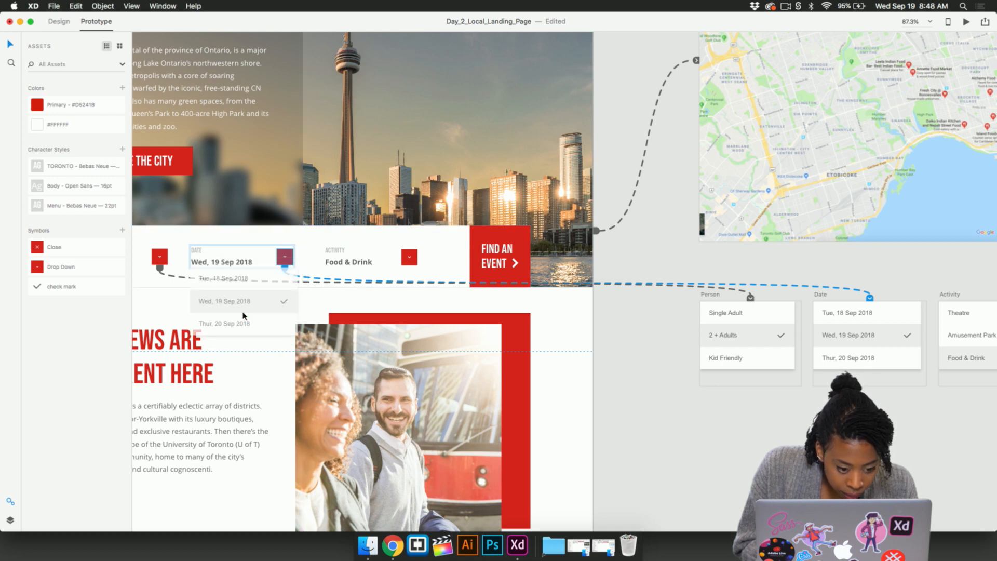
- Link the Food & Drink drop-down to the Activity artboard as an overlay and place the overlay directly beneath it
scroll(609, 400, right, 3)
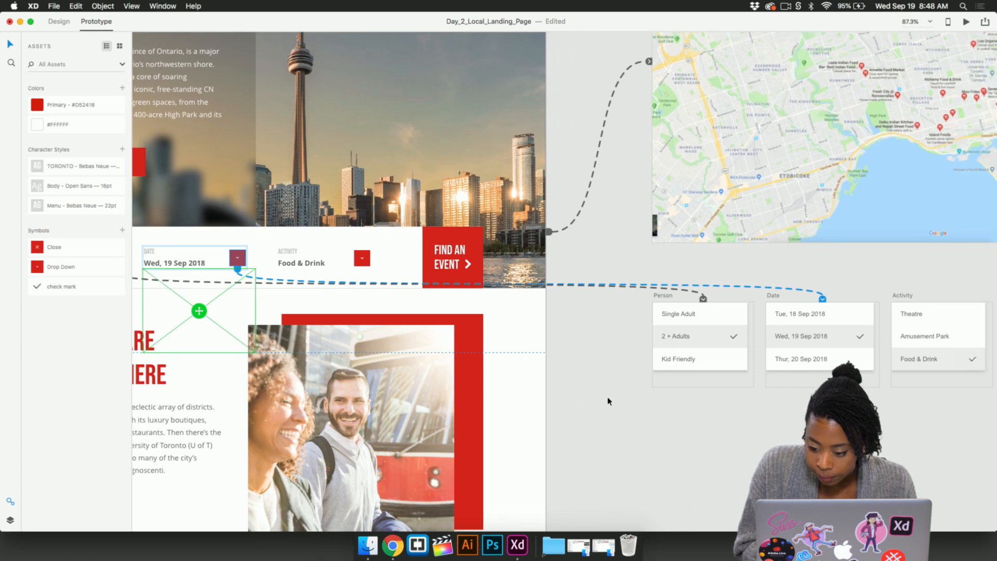
click(373, 260)
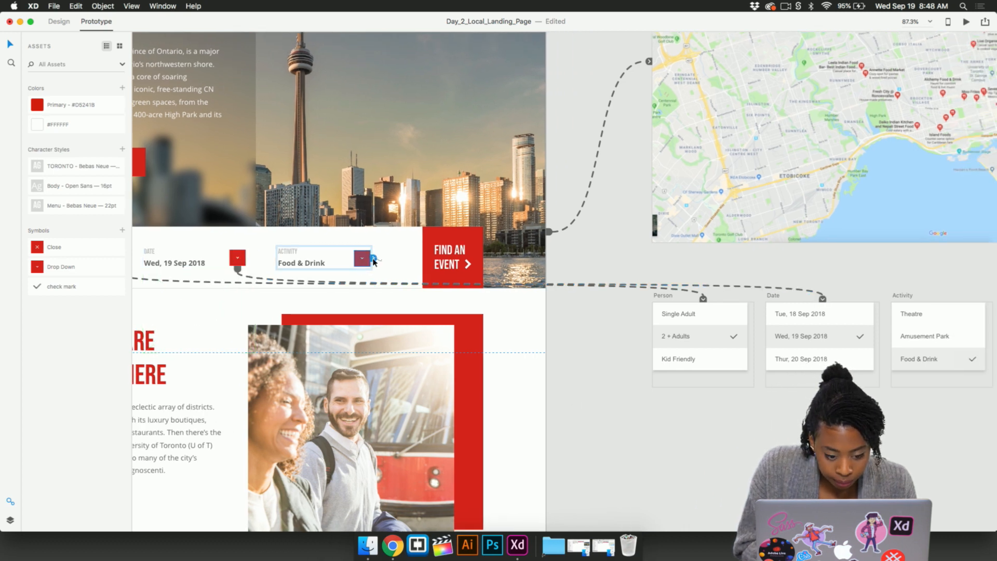
drag(373, 258, 927, 312)
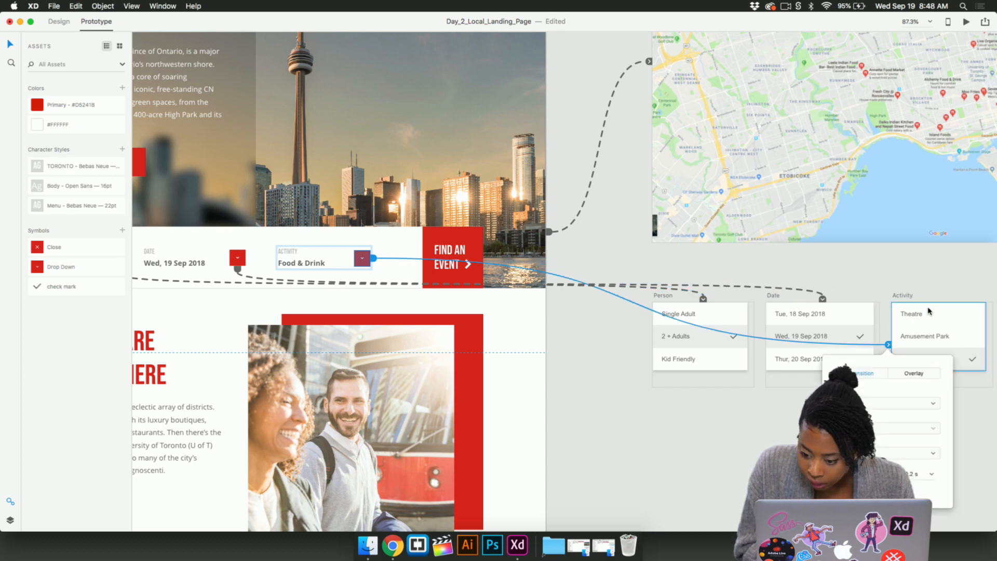
scroll(923, 345, right, 3)
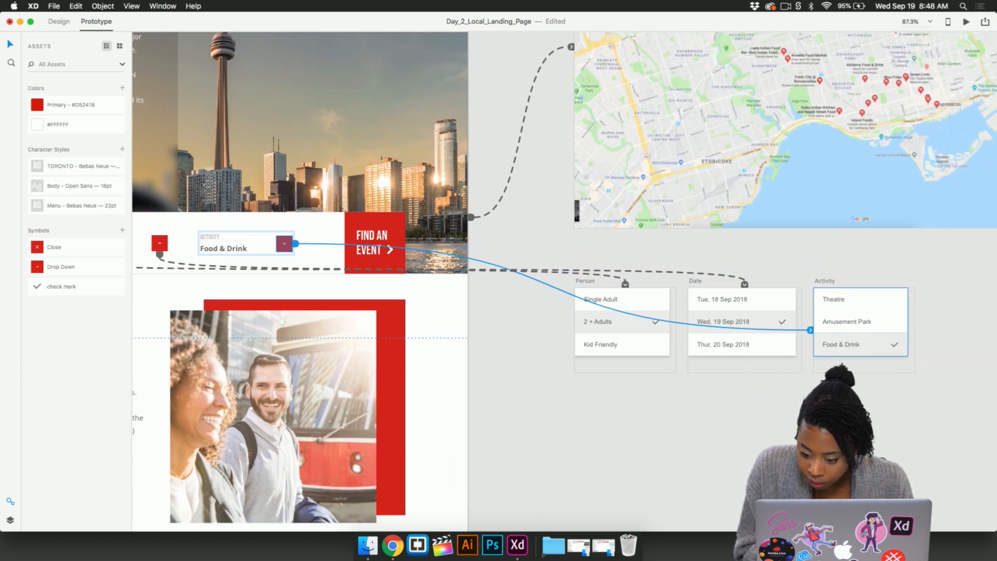
click(835, 358)
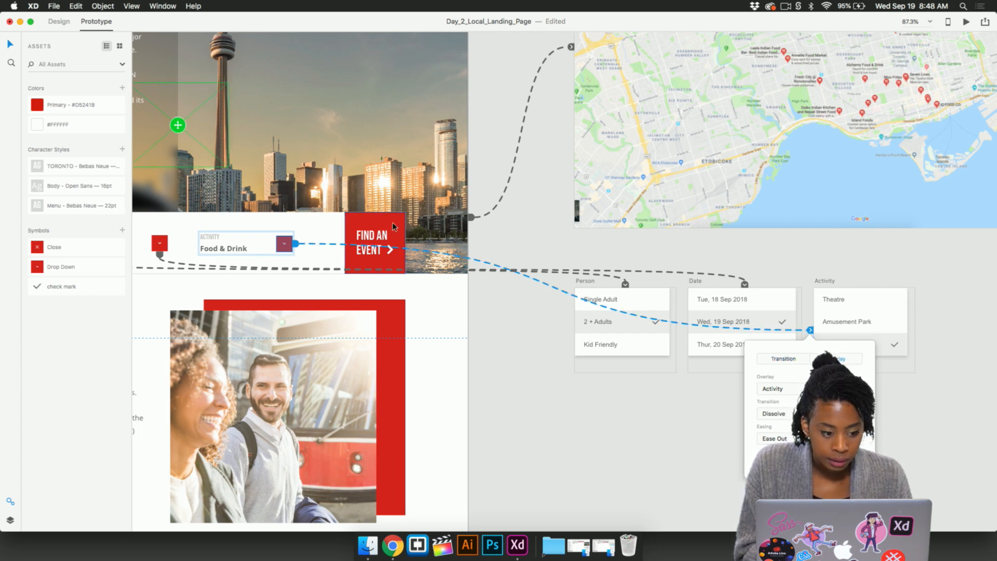
scroll(365, 141, left, 7)
drag(365, 141, 433, 318)
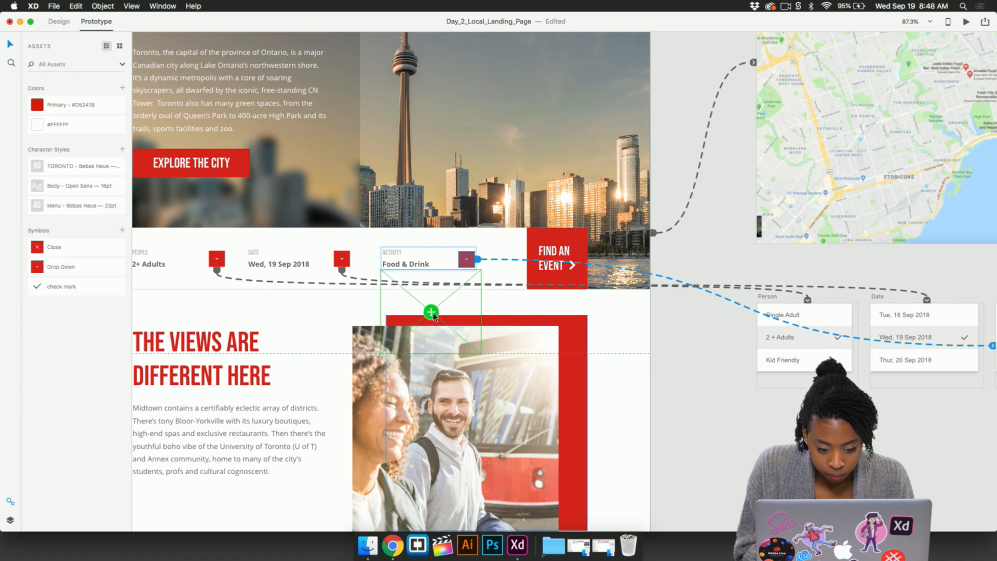
click(517, 304)
click(676, 338)
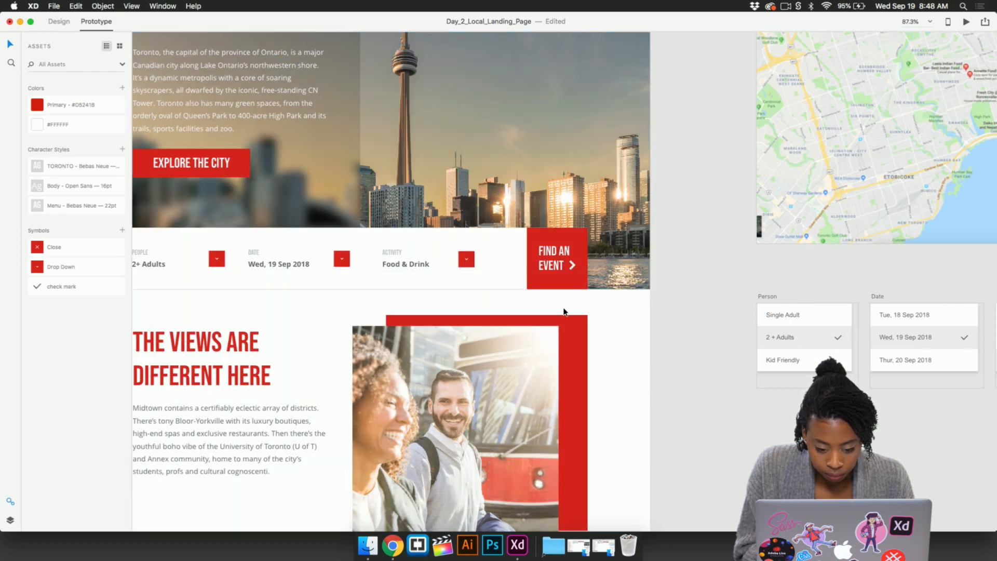
scroll(565, 311, left, 2)
click(470, 267)
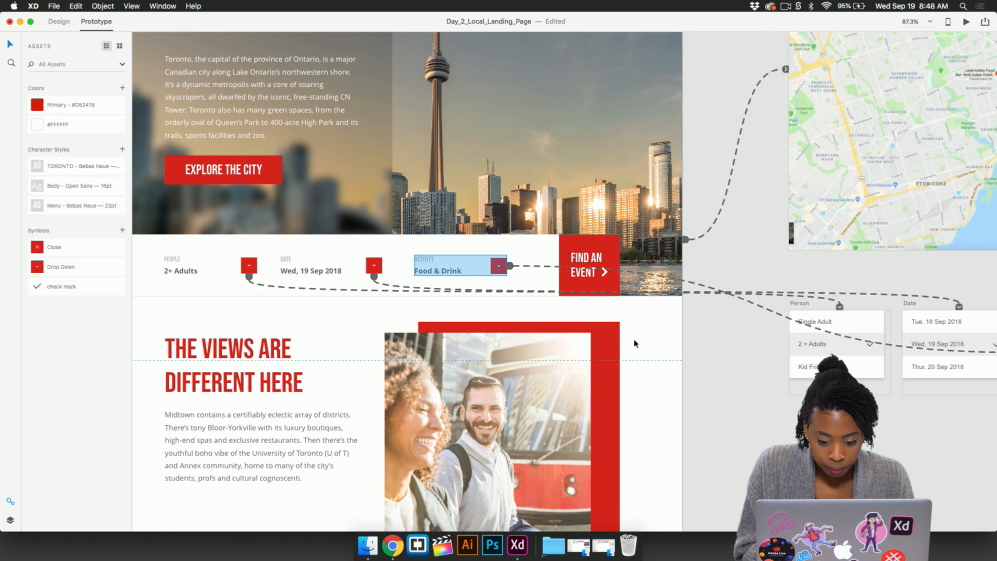
click(720, 368)
- Set the Toronto Home artboard's scrolling to None in Design mode and return to Prototype mode
click(65, 22)
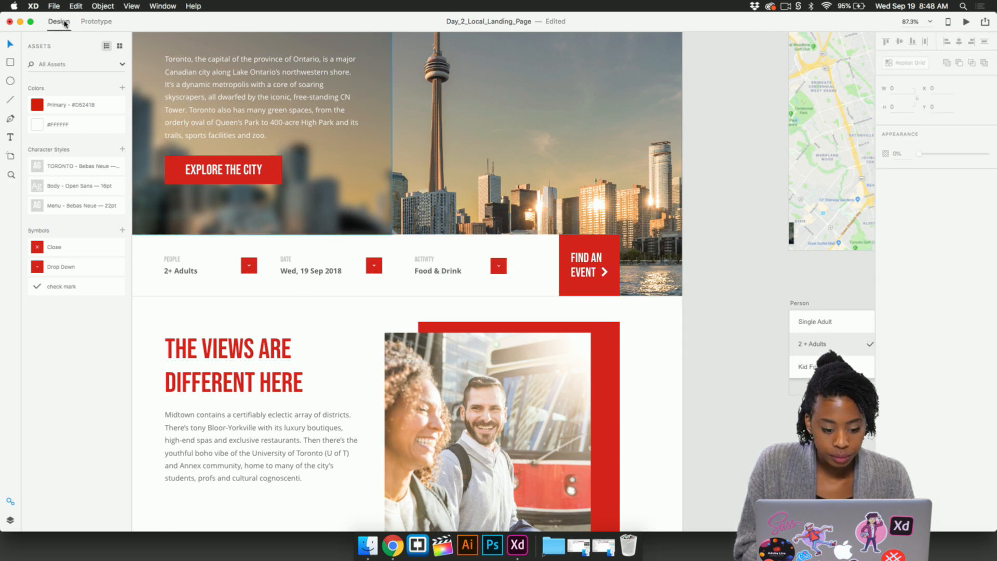
scroll(625, 118, up, 3)
scroll(625, 118, left, 3)
scroll(254, 49, up, 3)
scroll(254, 50, right, 1)
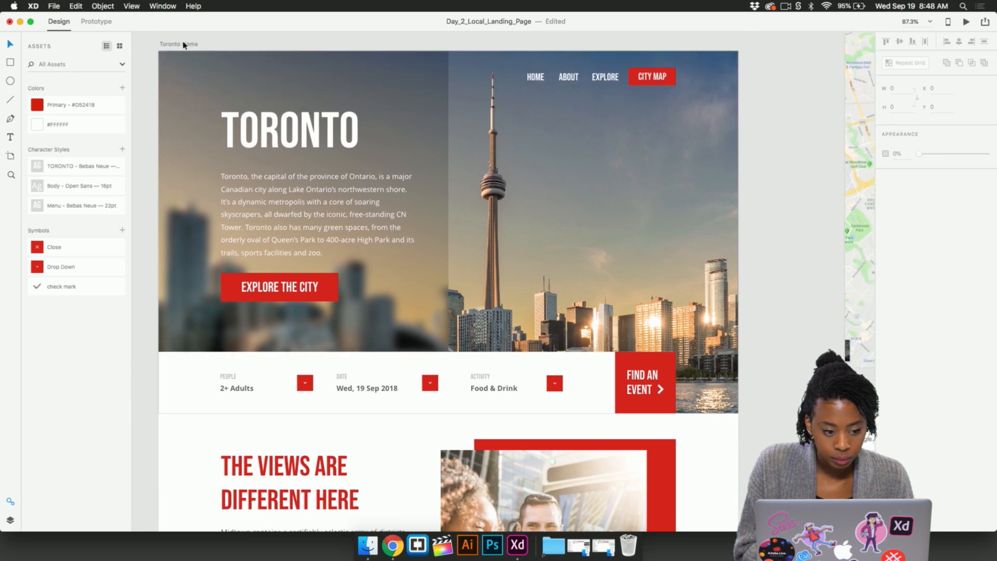
click(184, 44)
click(899, 158)
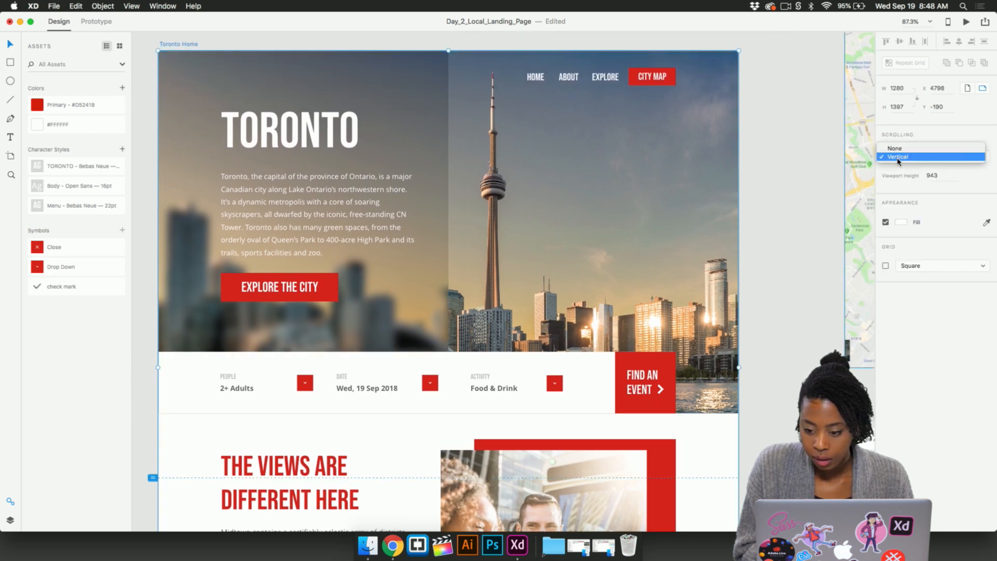
click(895, 148)
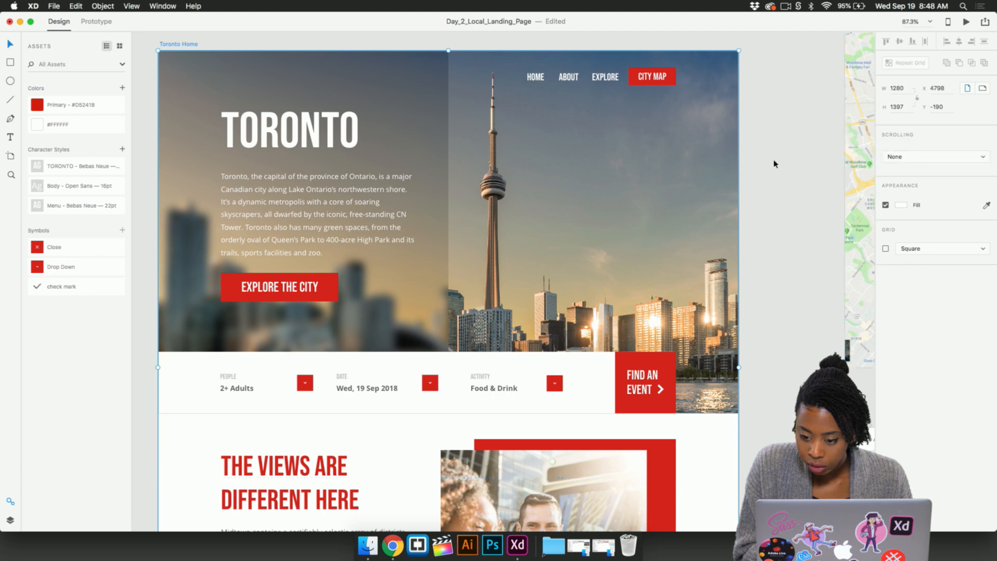
click(785, 184)
scroll(783, 181, down, 2)
scroll(780, 212, down, 4)
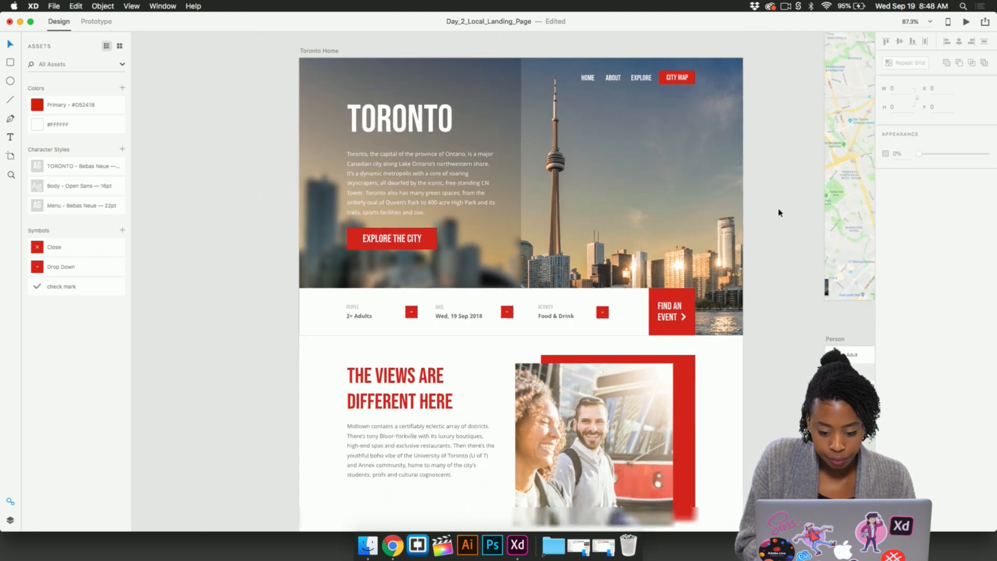
scroll(778, 211, right, 5)
click(96, 21)
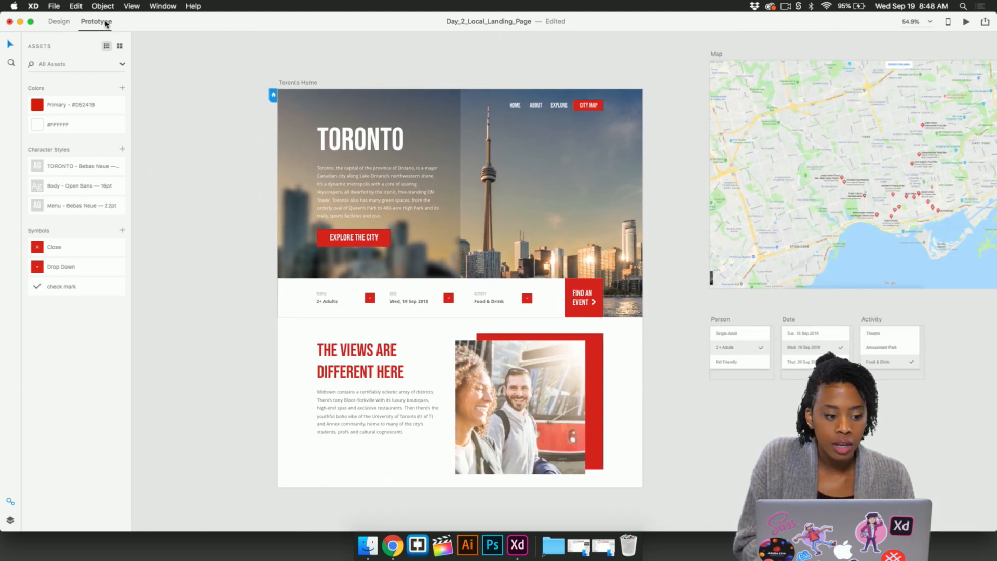
scroll(487, 152, right, 3)
scroll(487, 153, up, 1)
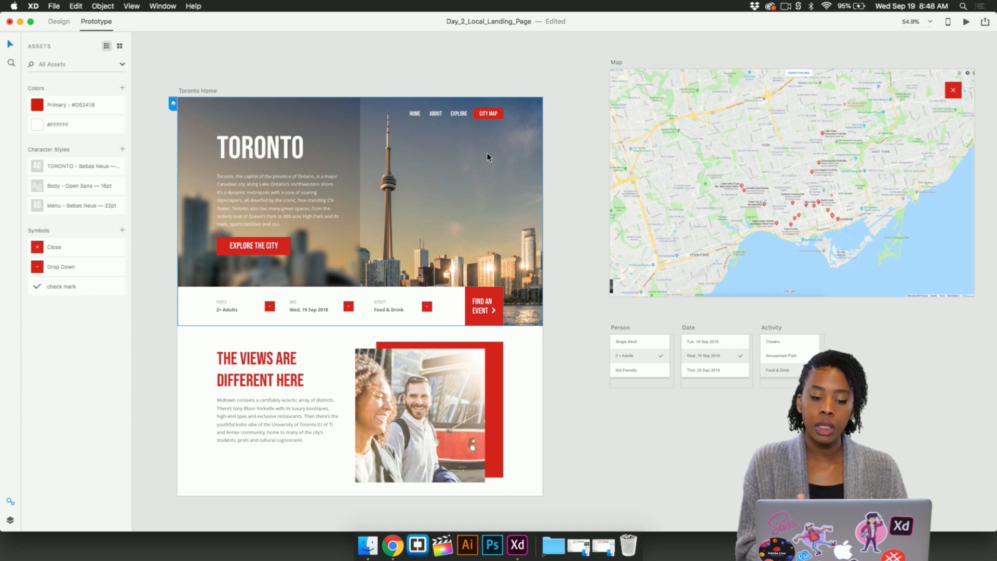
- Examine the prototype links of the Map's close button, the Map and Toronto Home artboards, and all objects together
click(953, 92)
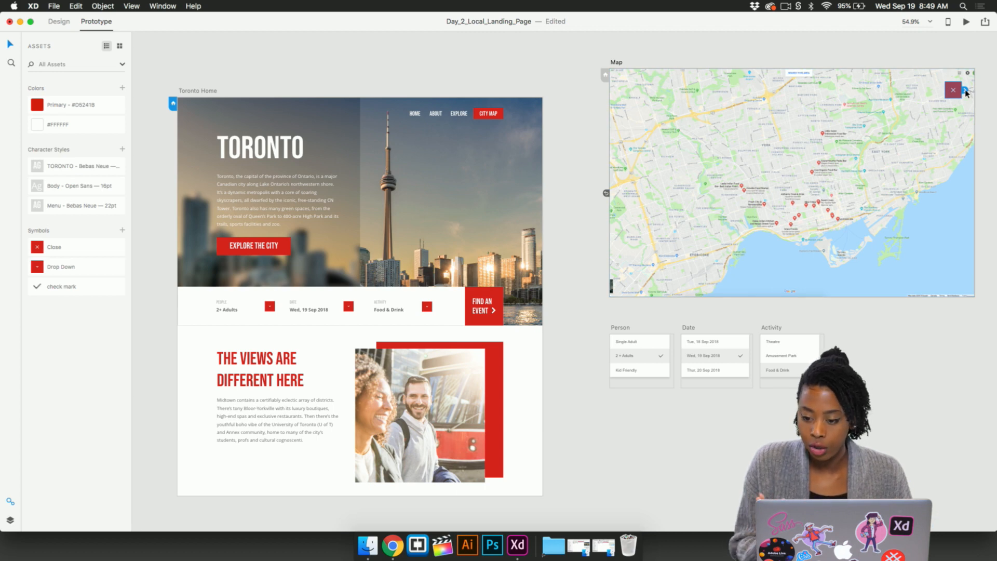
click(588, 146)
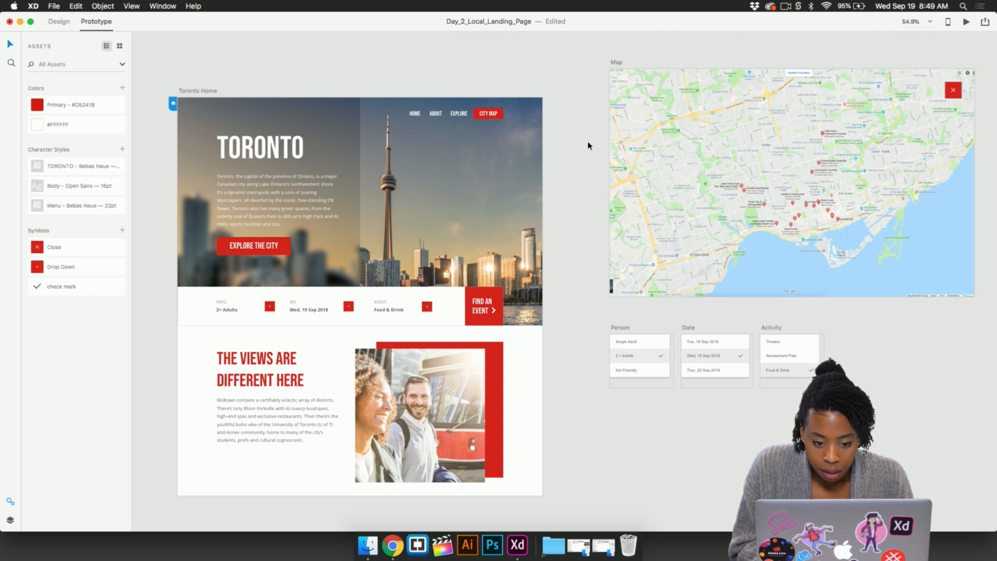
click(616, 64)
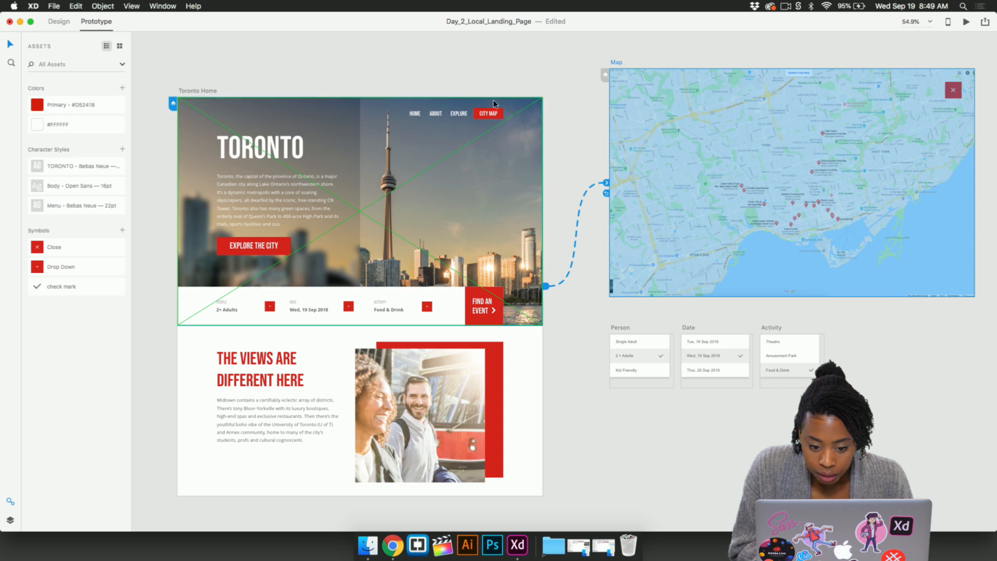
click(361, 210)
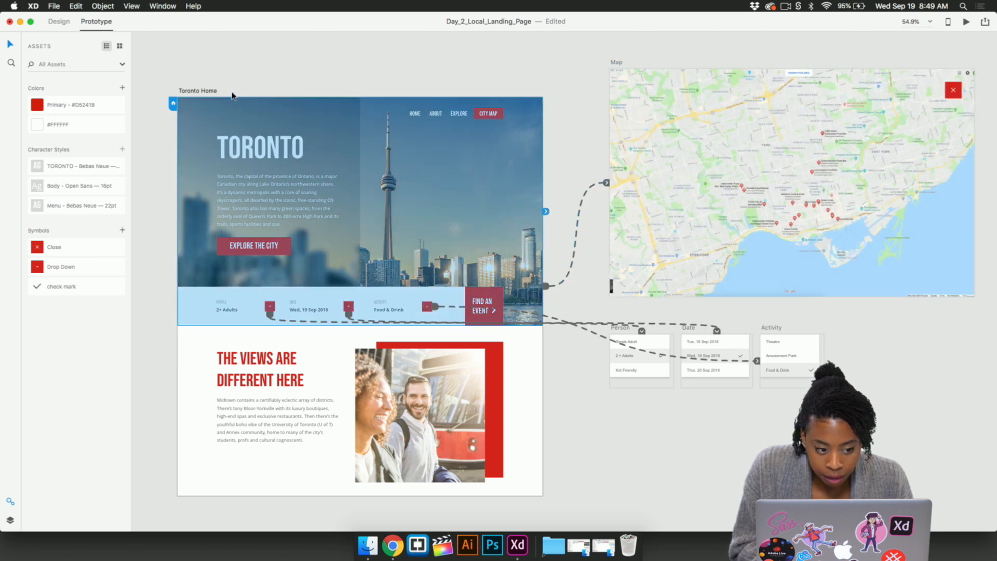
click(194, 92)
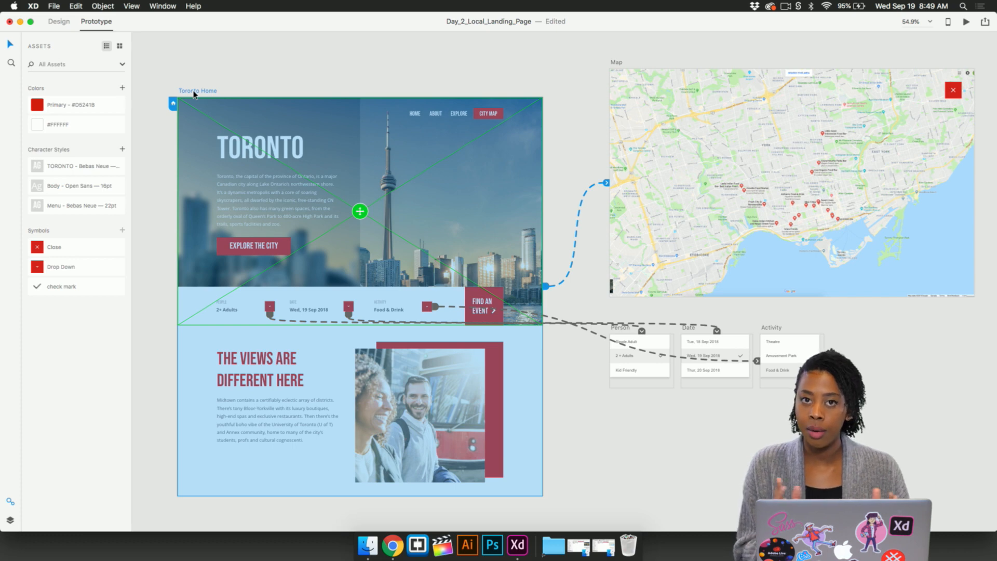
click(594, 120)
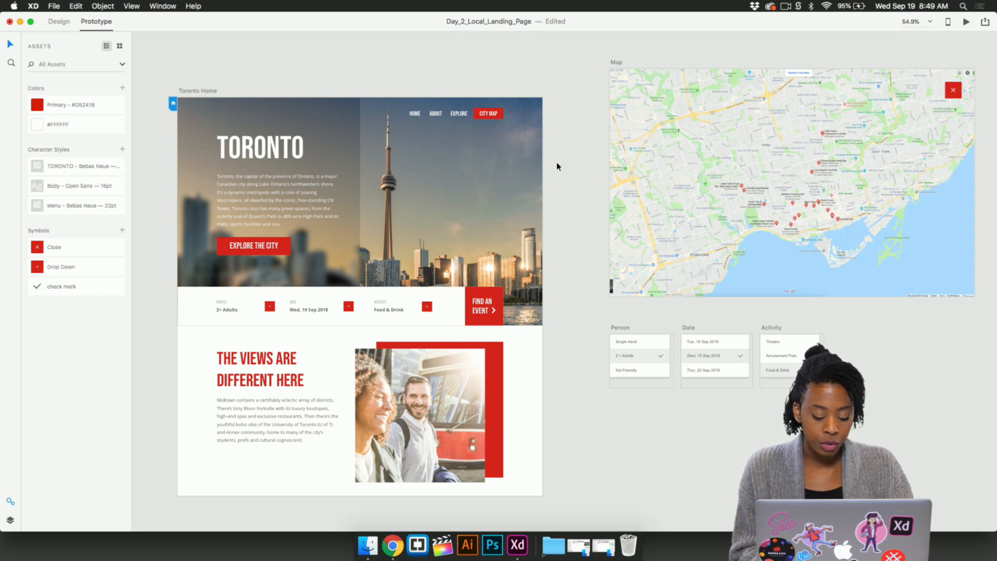
key(super+a)
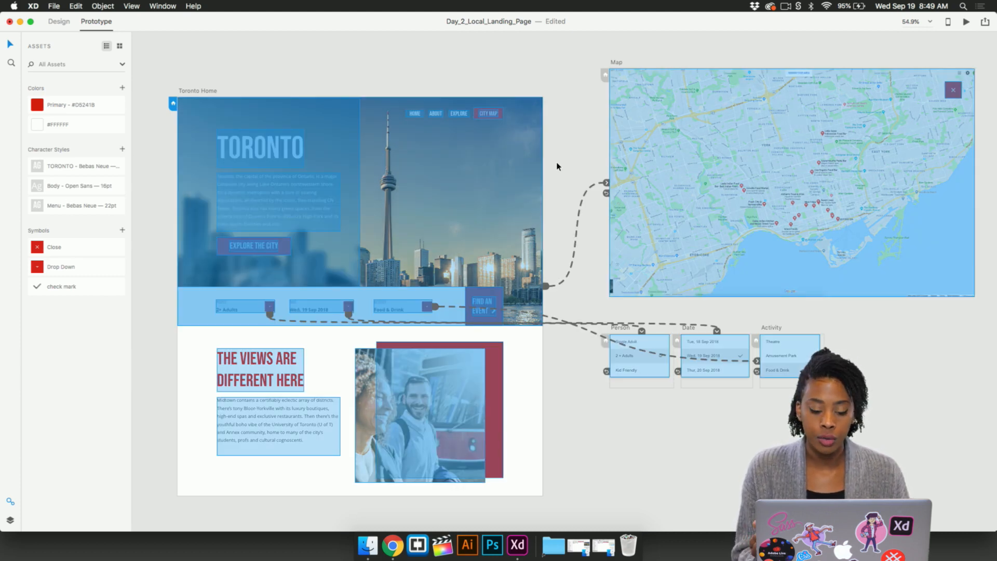
click(565, 189)
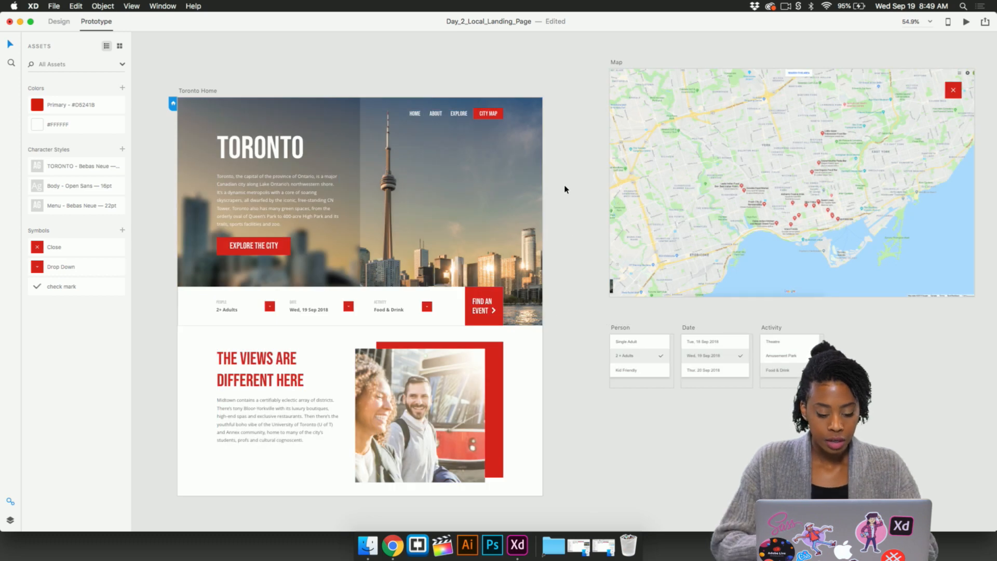
- Check the overlay settings of the link running from the Toronto Home artboard to the Map artboard
click(503, 122)
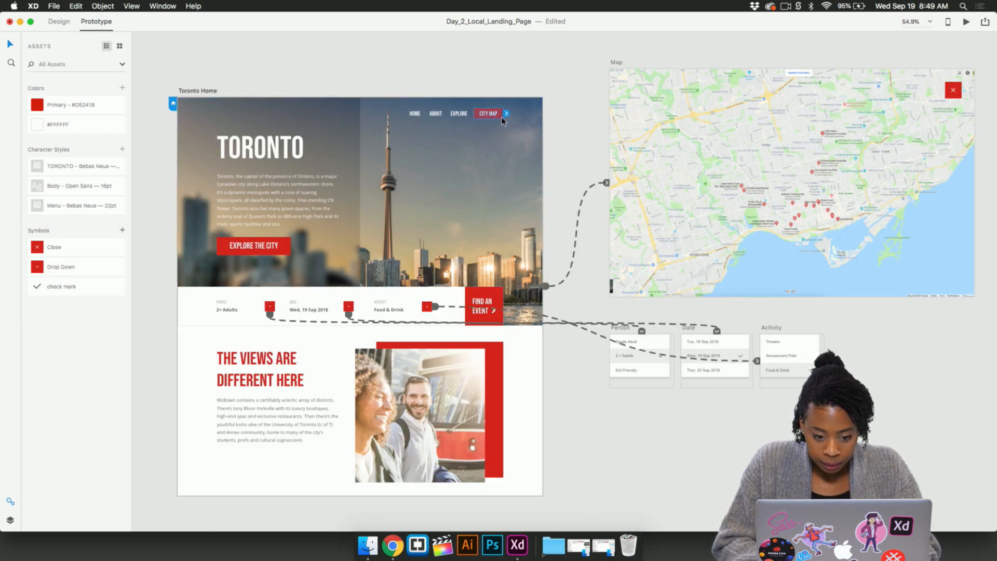
click(499, 119)
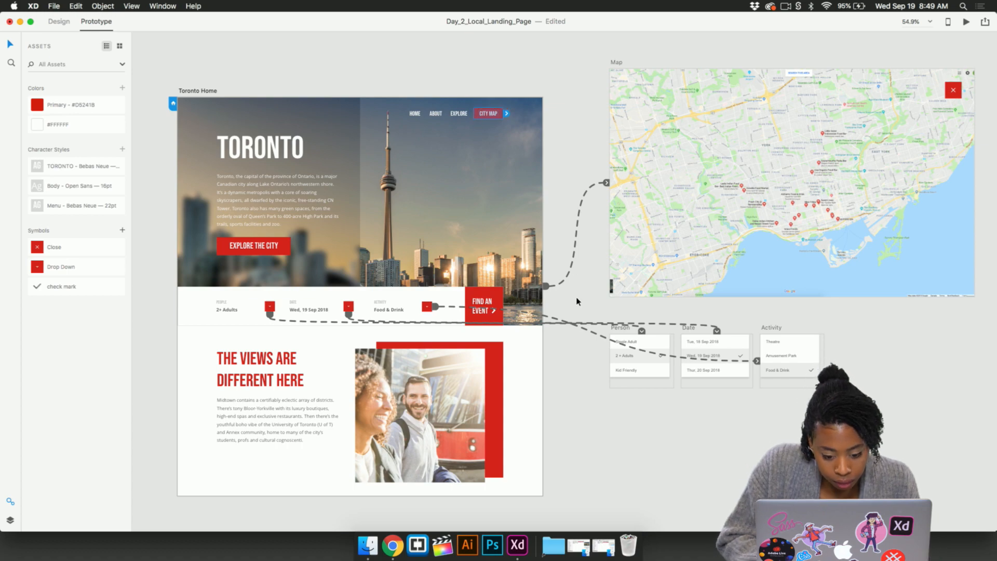
scroll(576, 298, up, 5)
scroll(577, 300, up, 2)
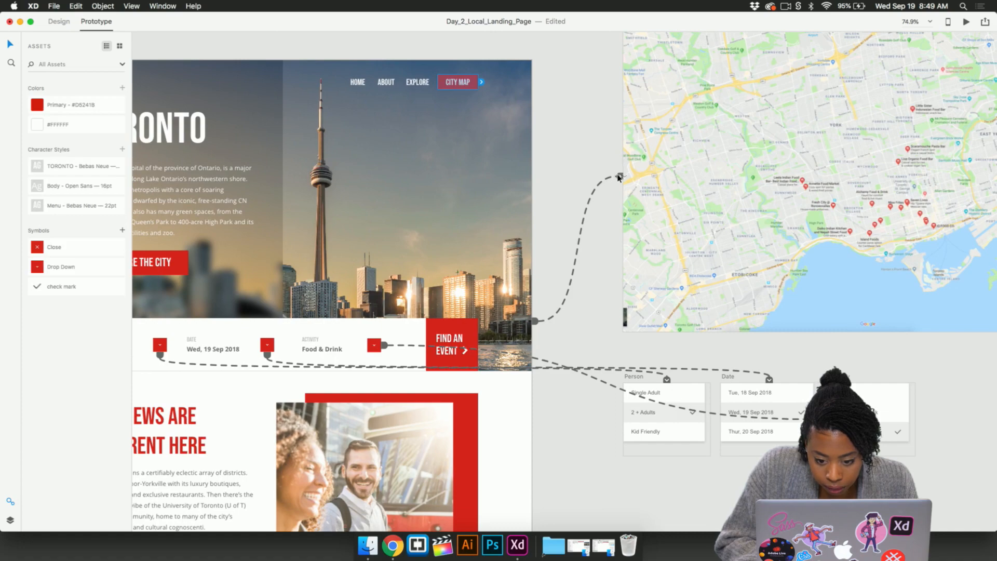
click(619, 178)
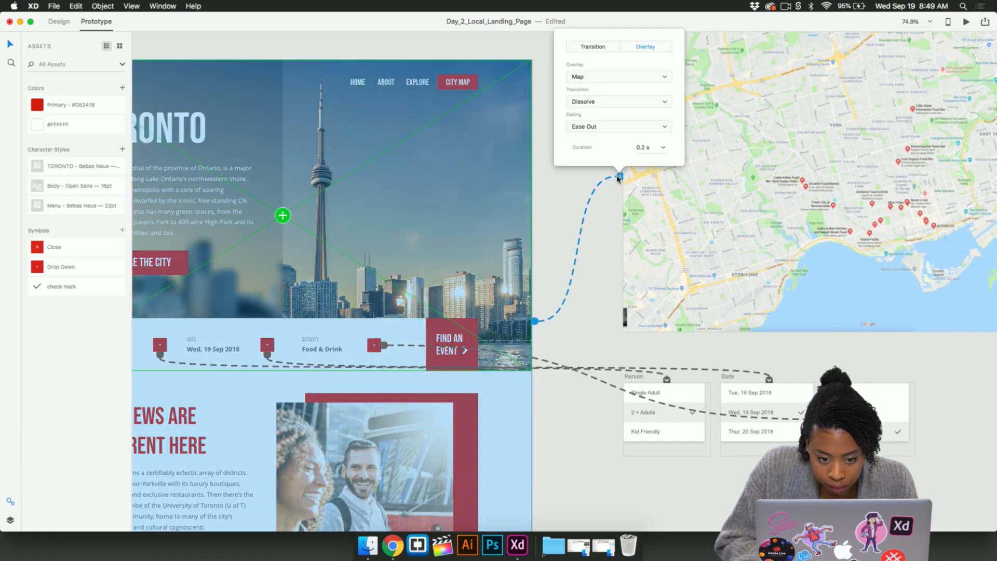
click(573, 195)
- Link the City Map button to the Map artboard as an overlay with Dissolve and Ease Out, aligned to the upper edge of Toronto Home
click(473, 88)
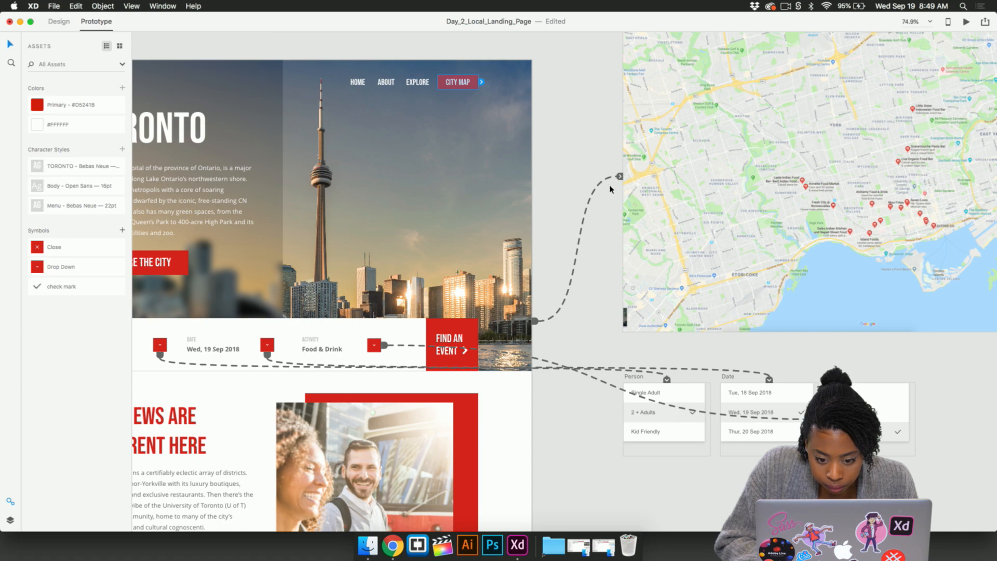
scroll(611, 188, down, 3)
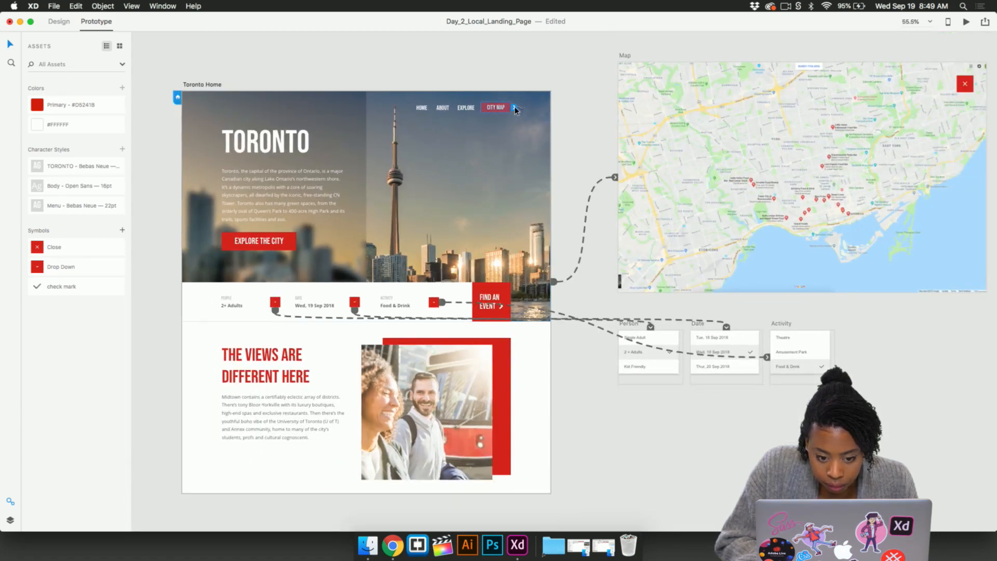
scroll(517, 111, up, 2)
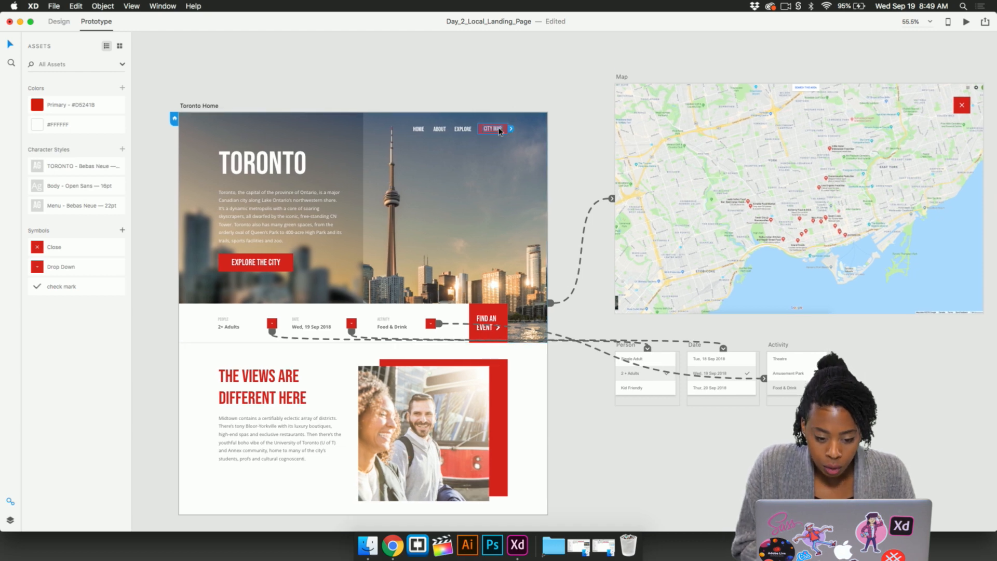
drag(511, 129, 653, 118)
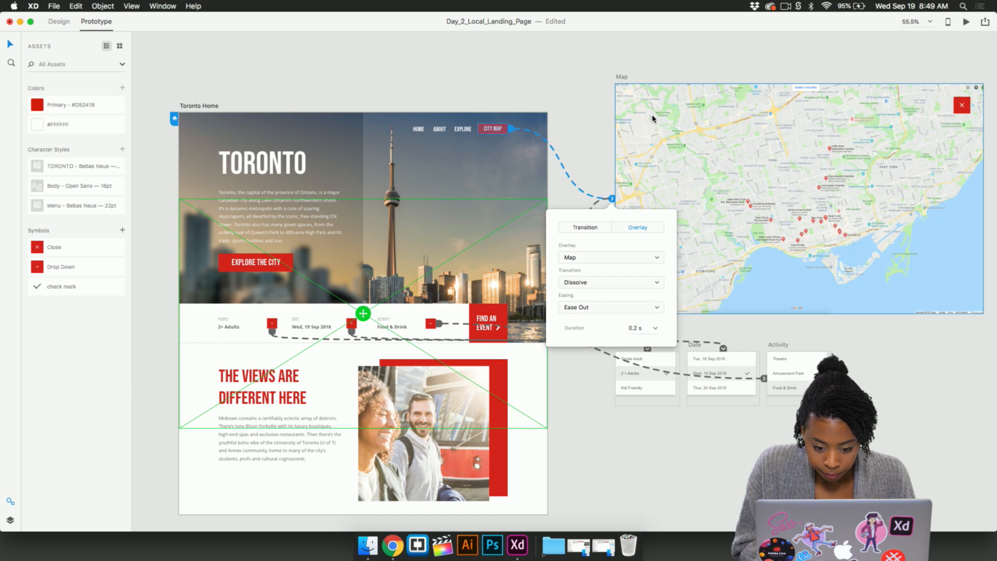
drag(363, 313, 368, 227)
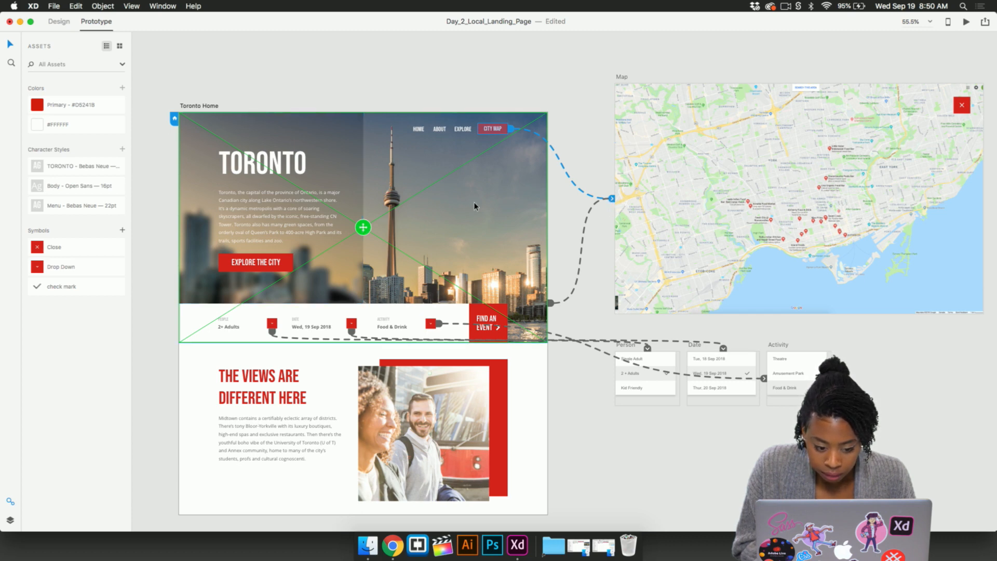
click(510, 130)
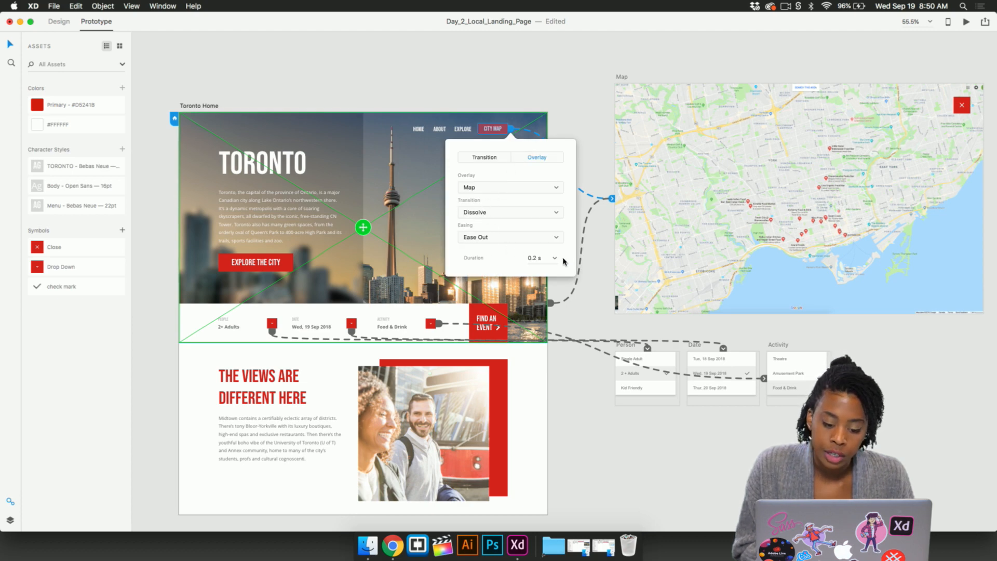
click(592, 269)
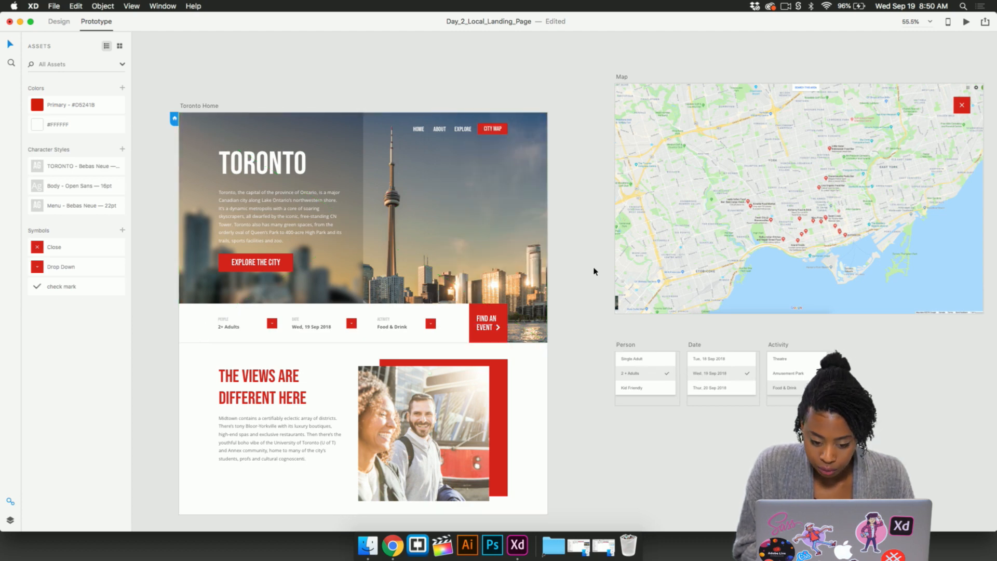
- Remove the link that runs from the whole Toronto Home artboard to the Map artboard
click(535, 264)
drag(548, 306, 550, 307)
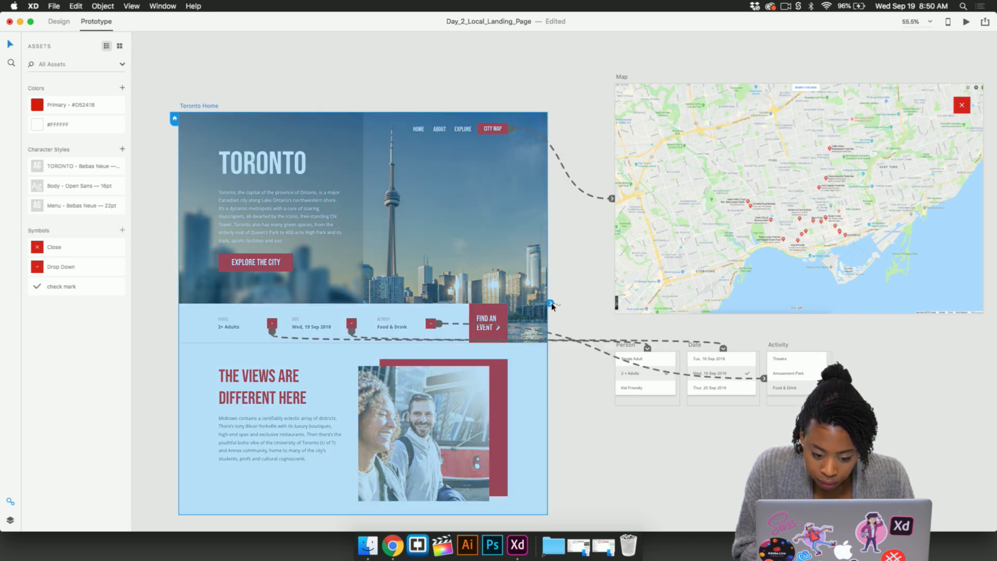
click(558, 304)
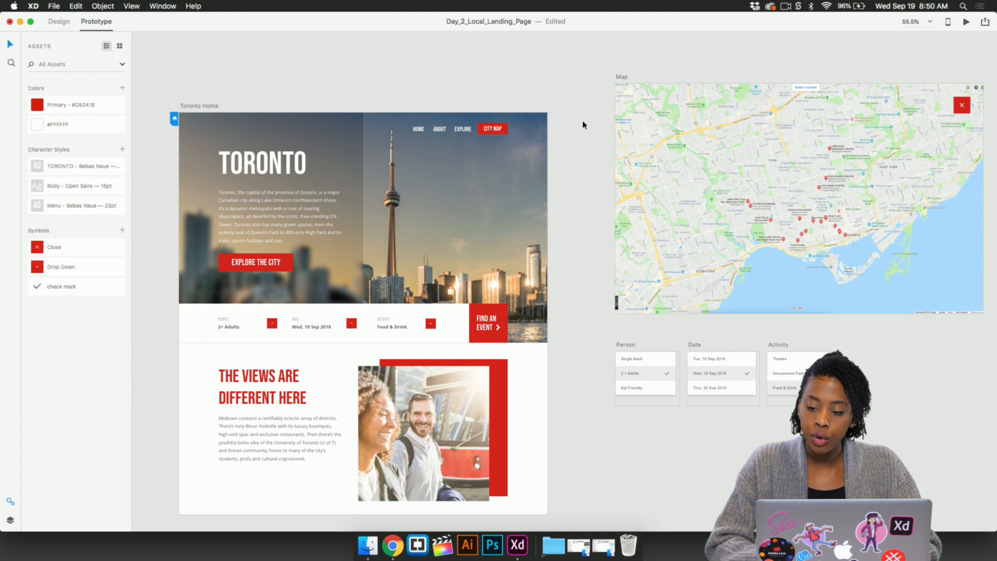
- Preview the prototype and test opening and closing the People, Date and Activity drop-downs and the City Map overlay
click(966, 23)
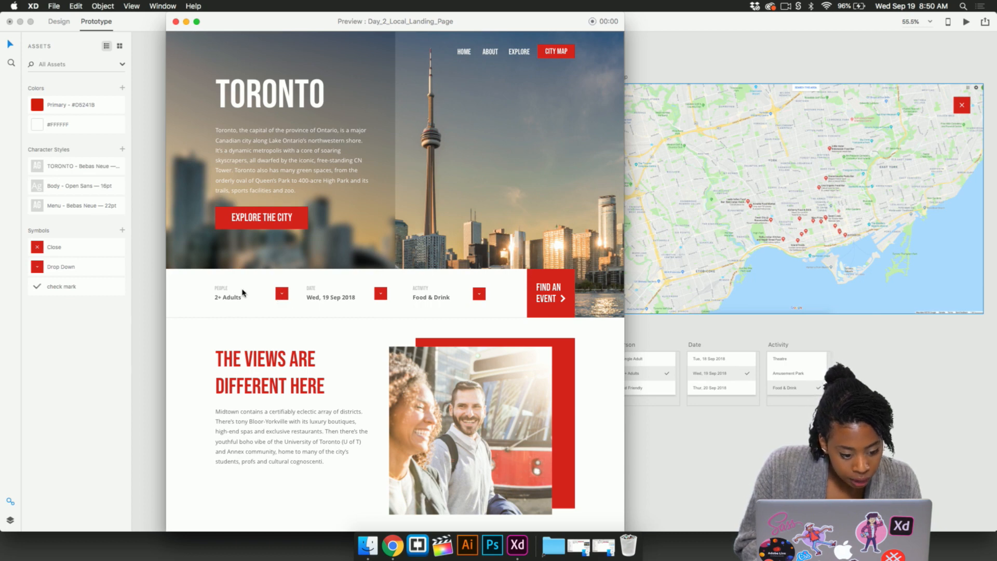
click(282, 296)
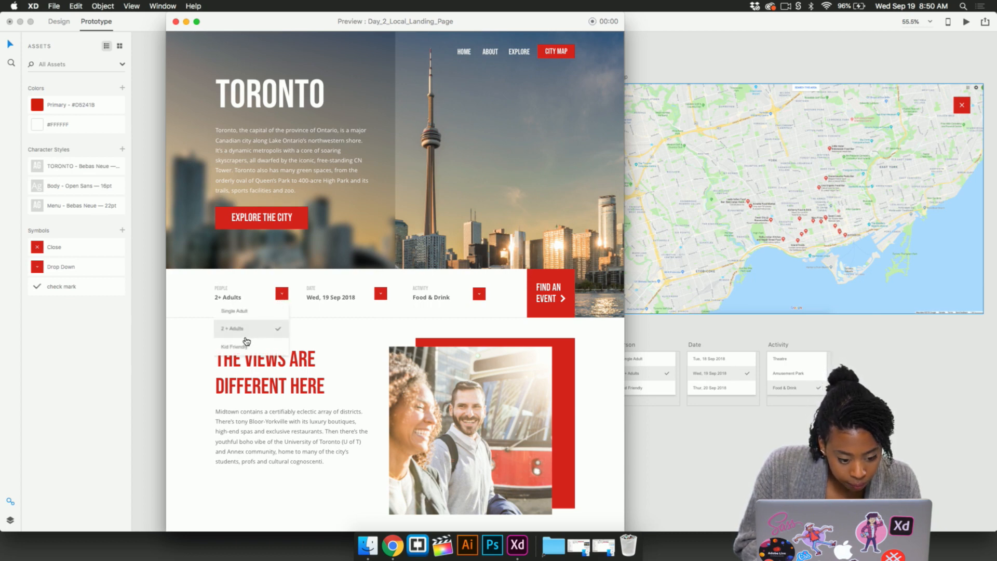
click(275, 328)
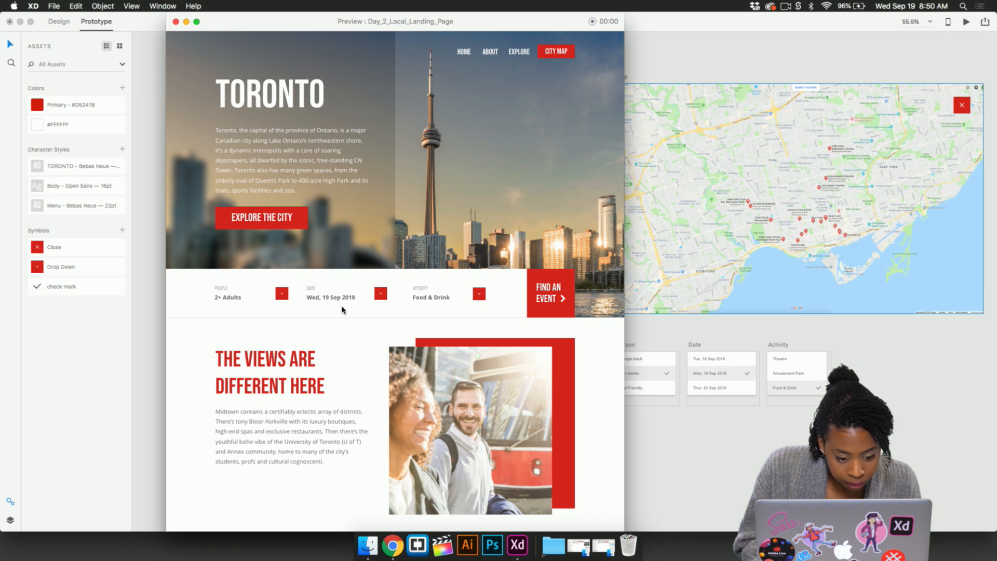
click(381, 296)
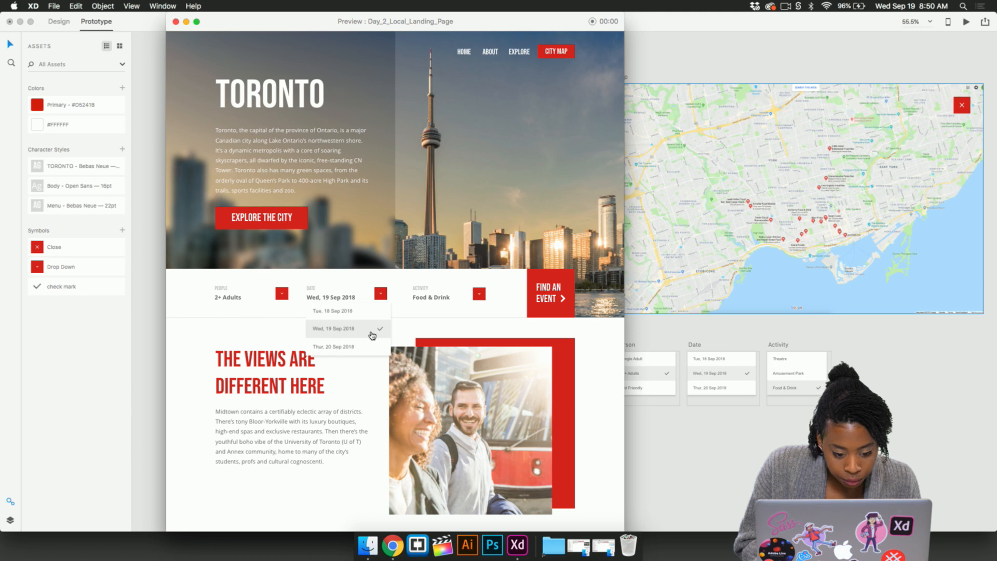
click(365, 331)
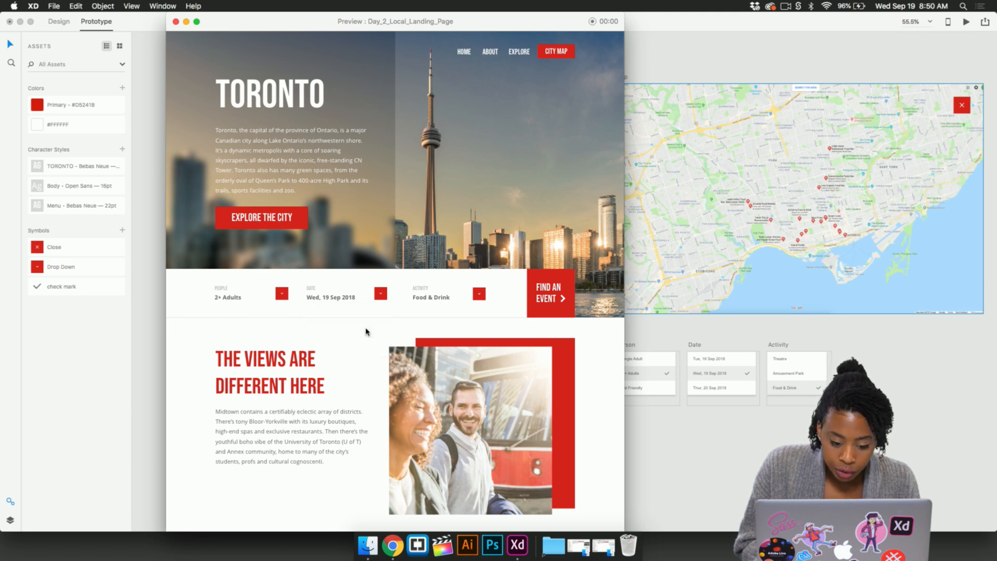
click(479, 294)
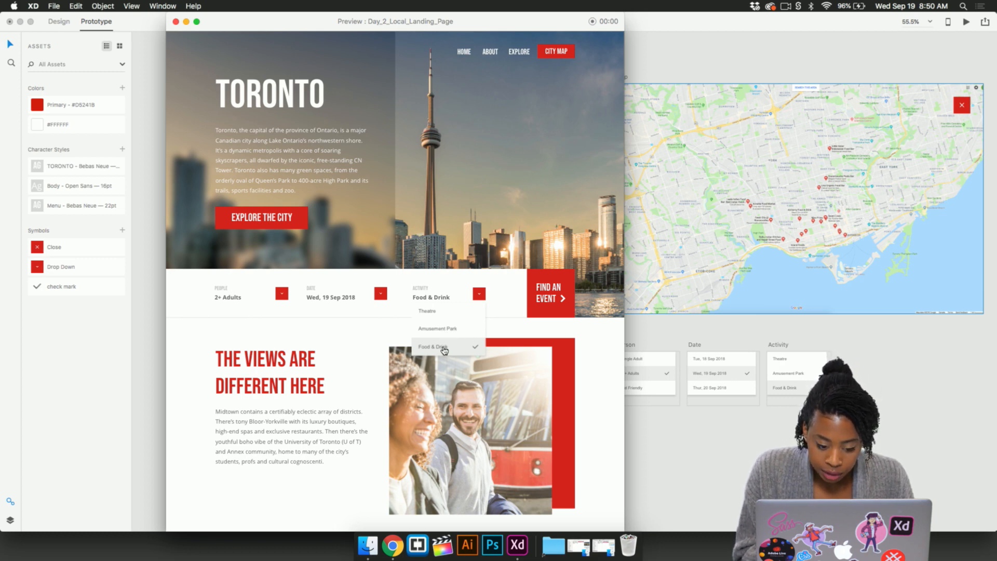
click(468, 346)
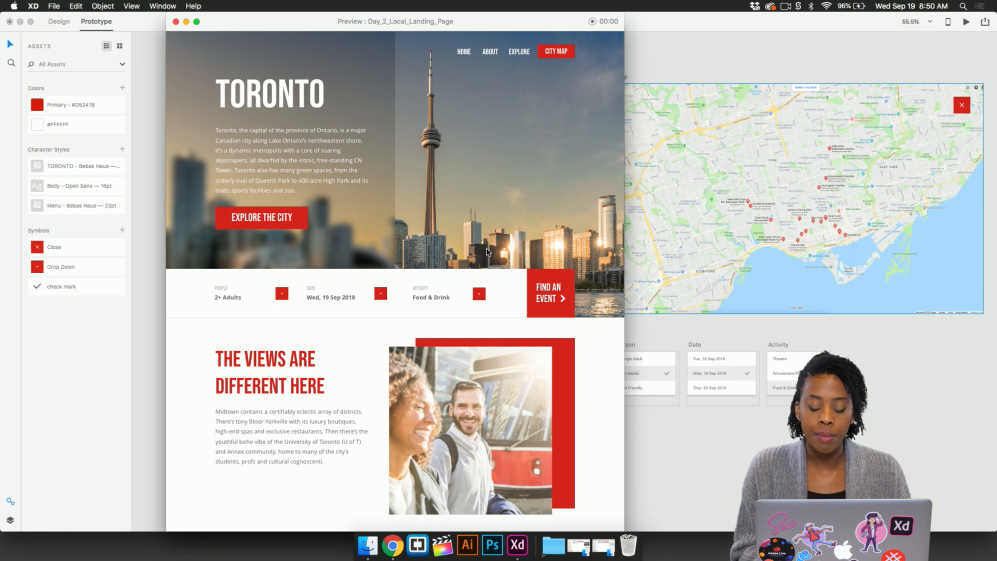
click(563, 55)
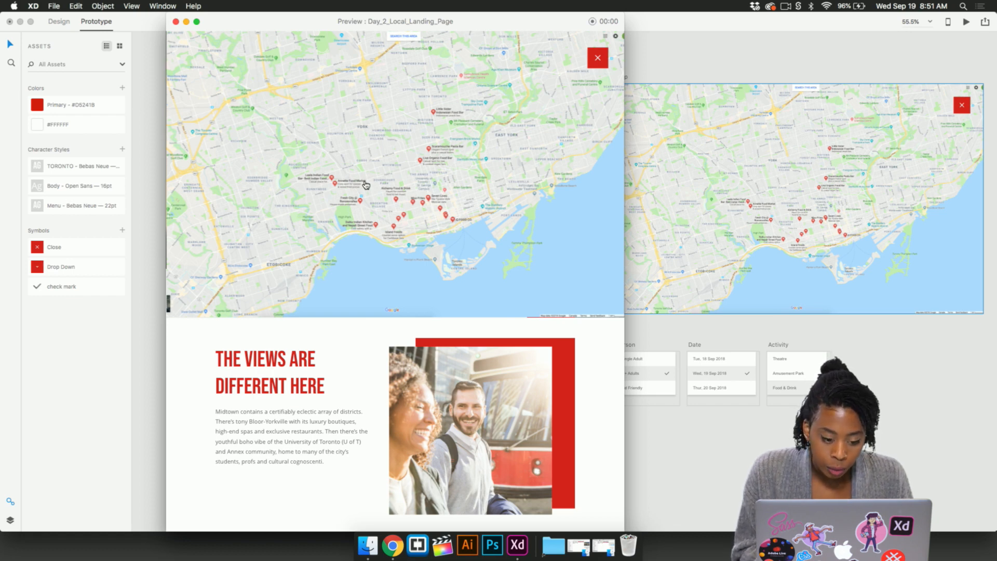
click(598, 60)
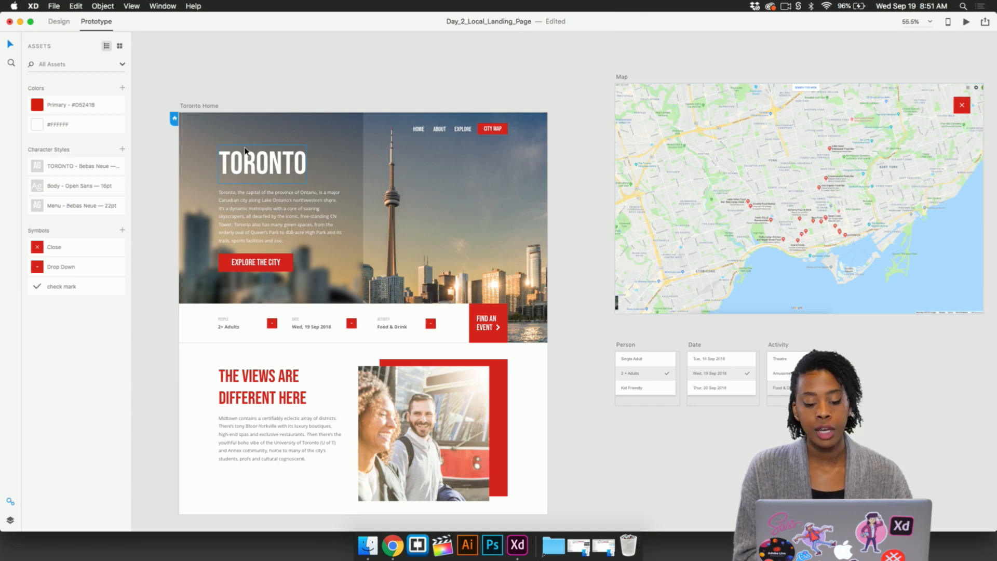
- Return to Design mode with the Toronto Home artboard selected
scroll(303, 78, left, 3)
scroll(302, 79, down, 2)
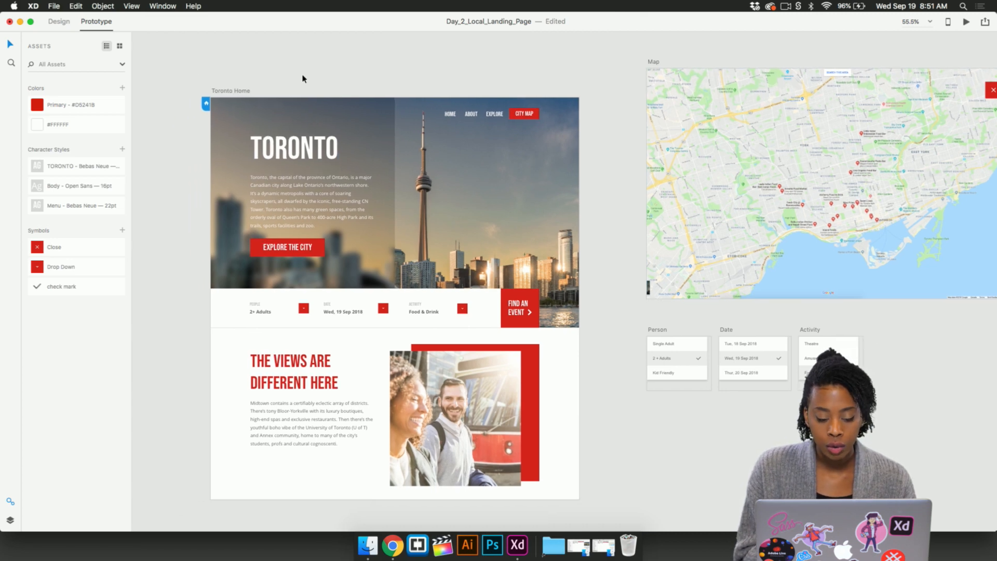
click(244, 91)
click(58, 21)
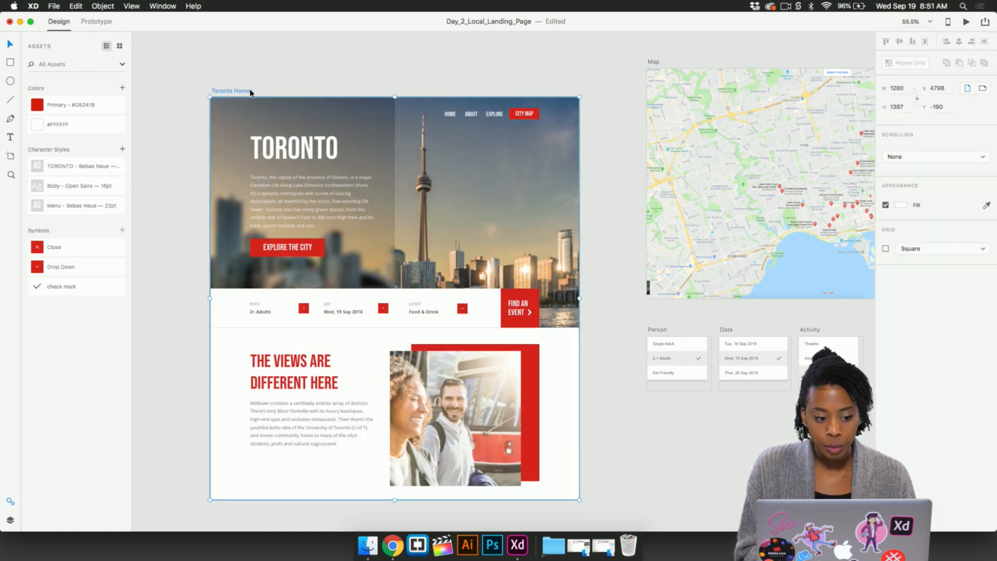
- Try to publish the Day_2_Local_Landing_Page prototype as a public link with comments and hotspot hints enabled
click(985, 21)
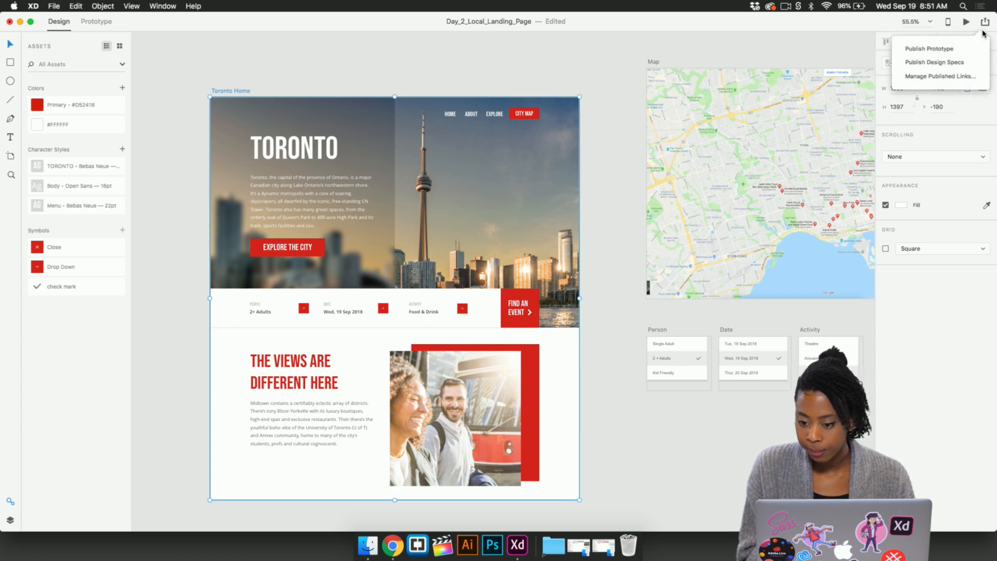
click(932, 49)
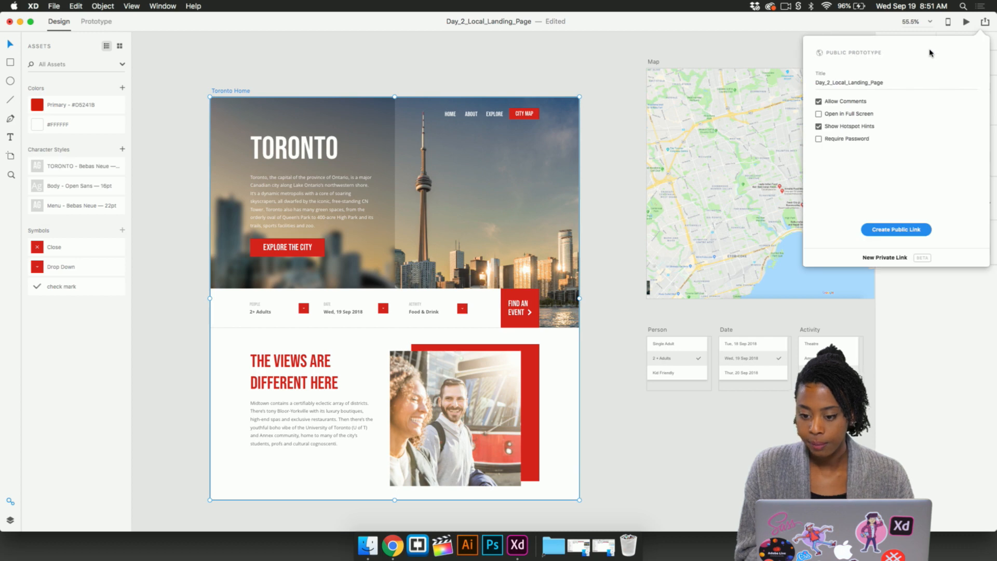
click(887, 231)
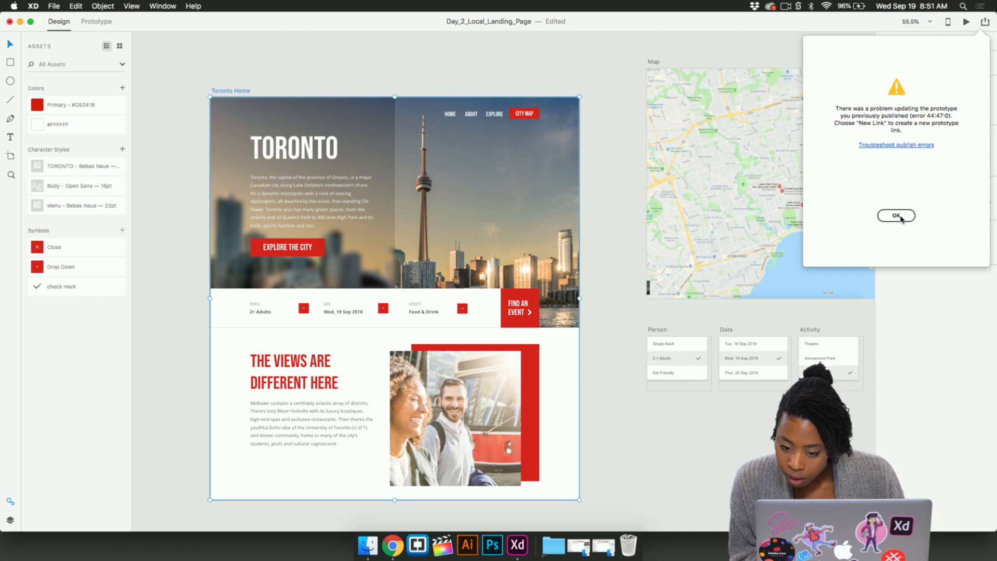
click(896, 215)
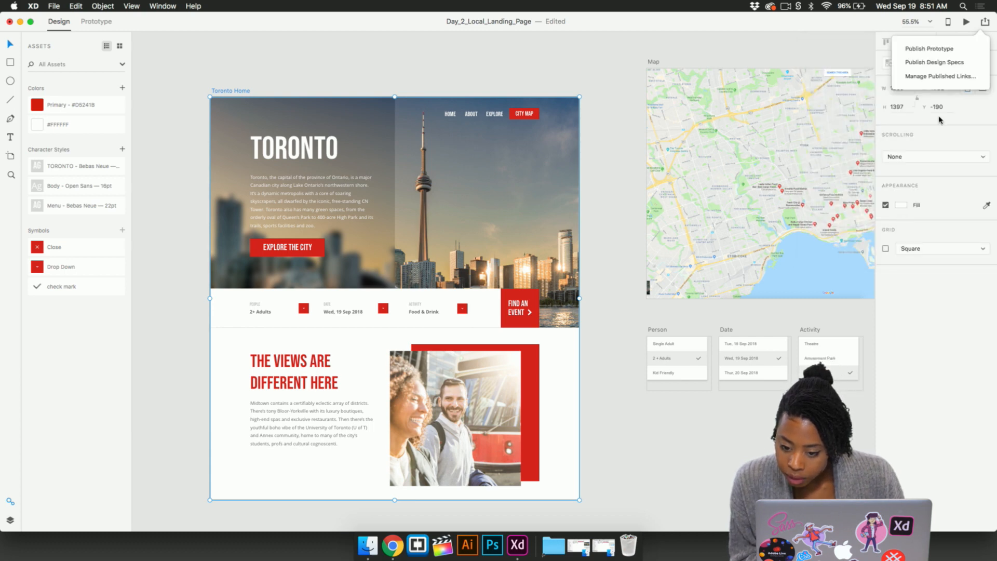
- Retry creating the public link for the Day_2_Local_Landing_Page prototype, and close the publishing dialog
click(938, 51)
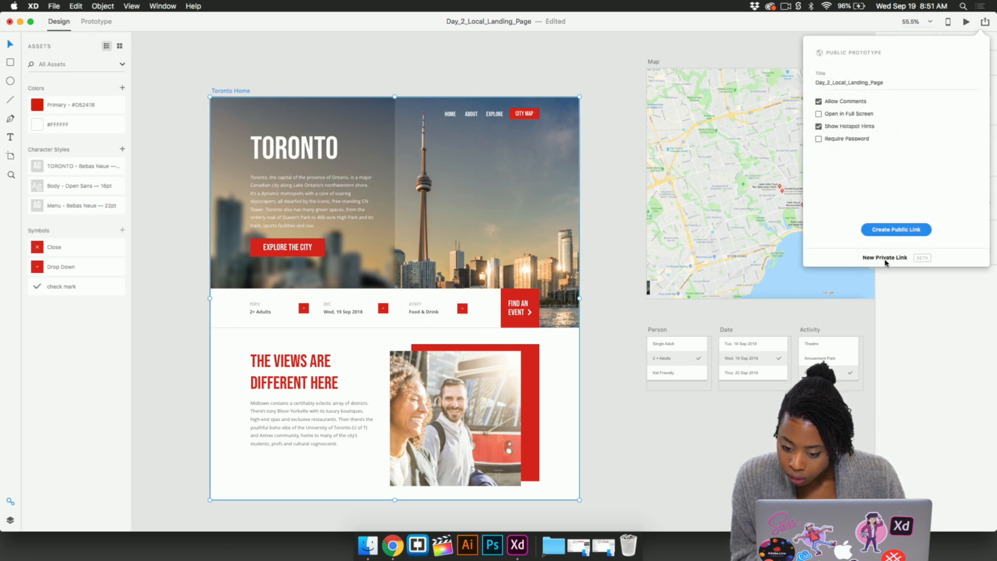
click(892, 231)
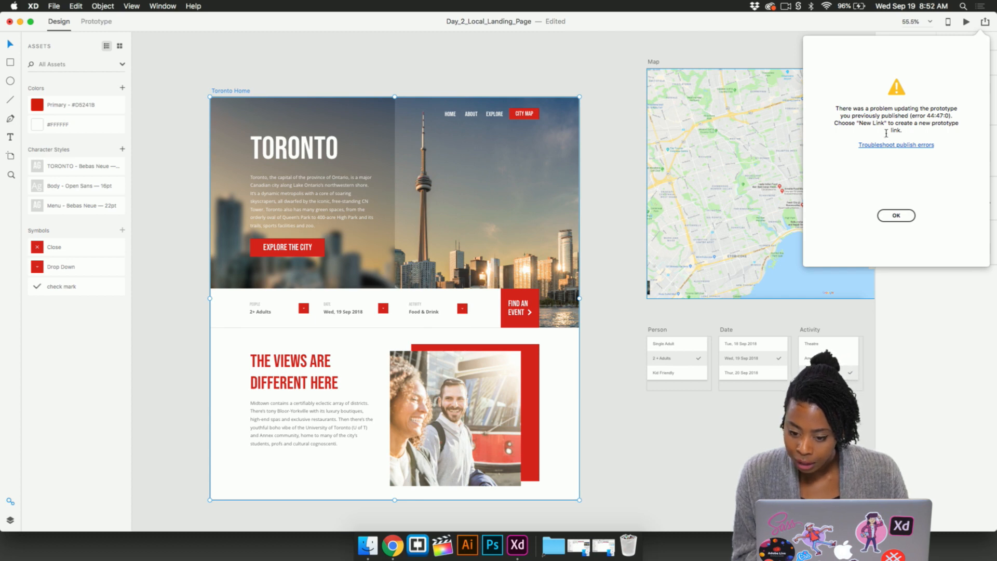
click(824, 7)
click(824, 7)
click(897, 217)
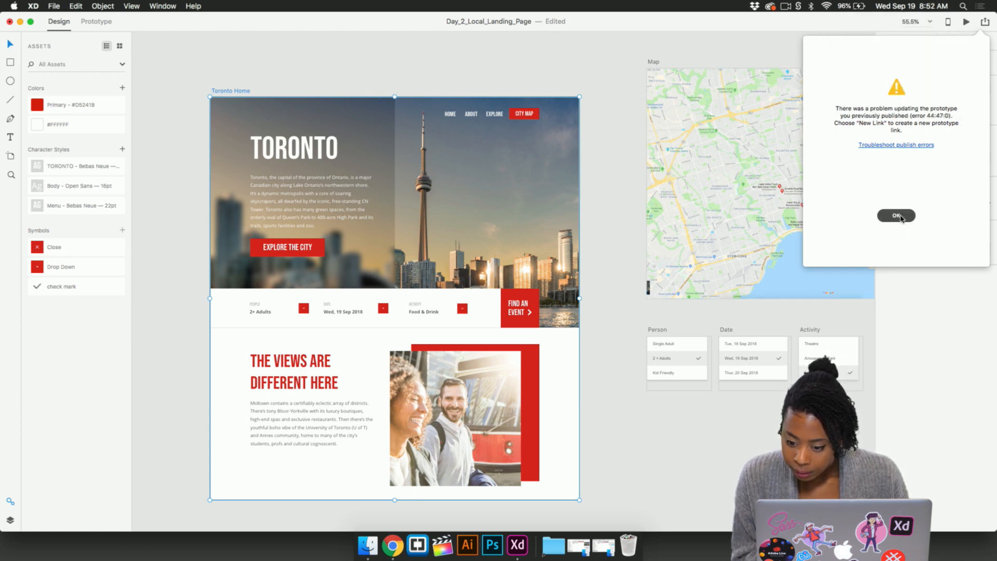
click(356, 91)
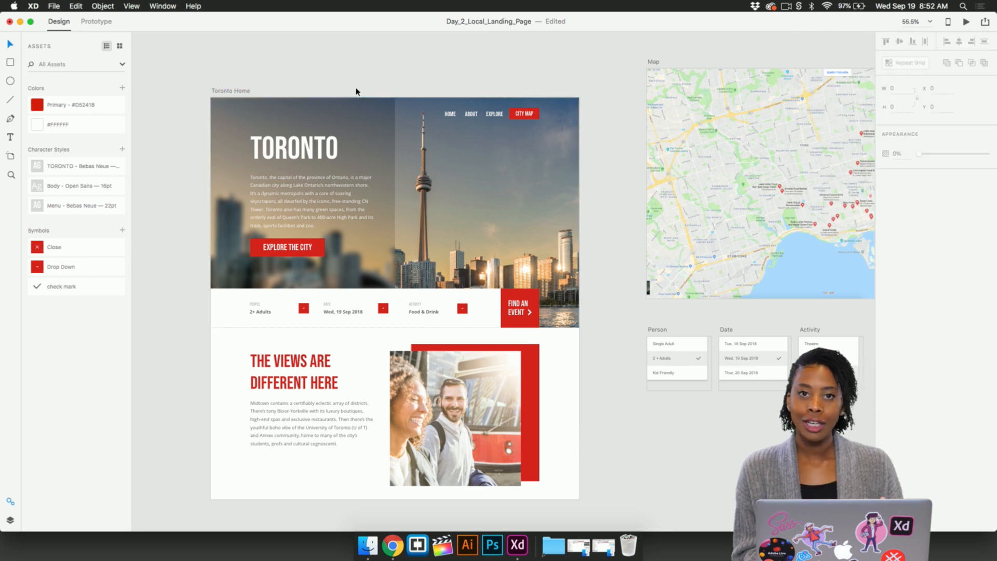
- Select the Toronto Home artboard and open the export settings for the selection
click(235, 91)
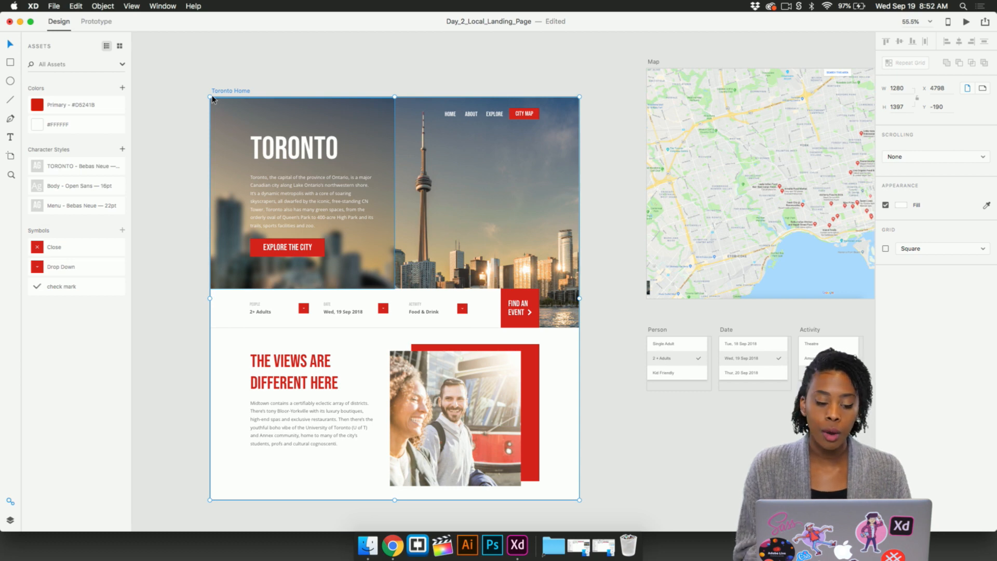
click(54, 6)
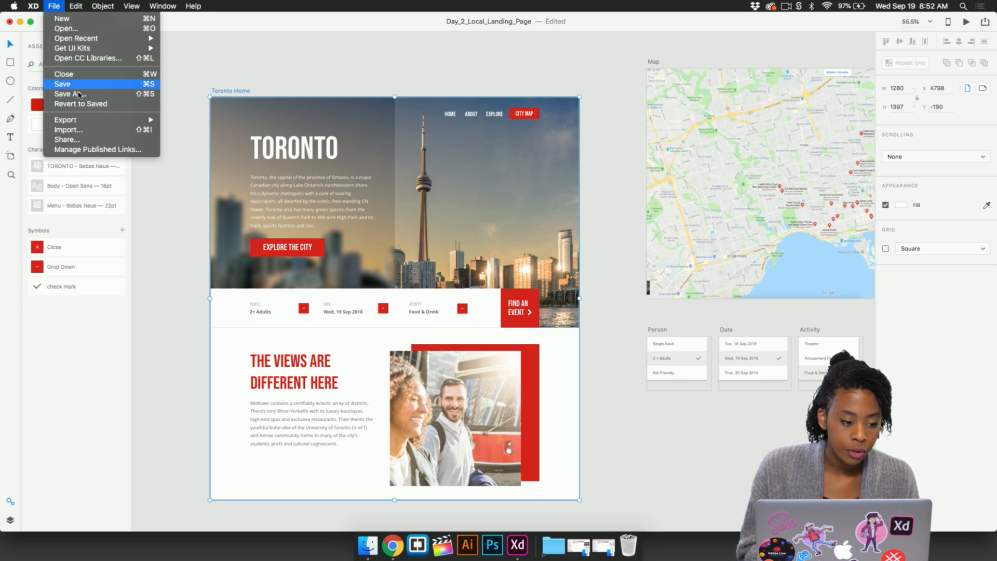
mouse_move(94, 124)
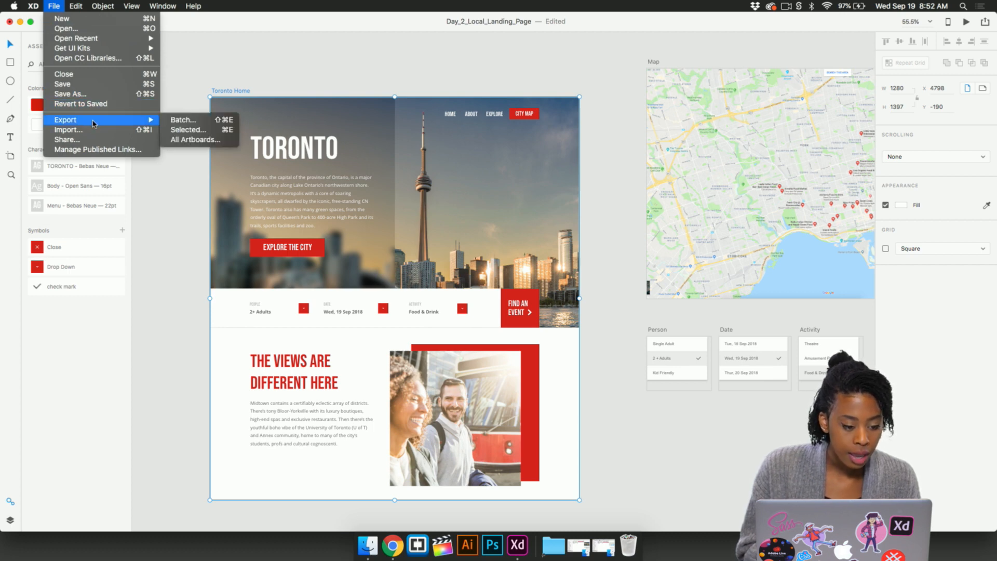
click(209, 132)
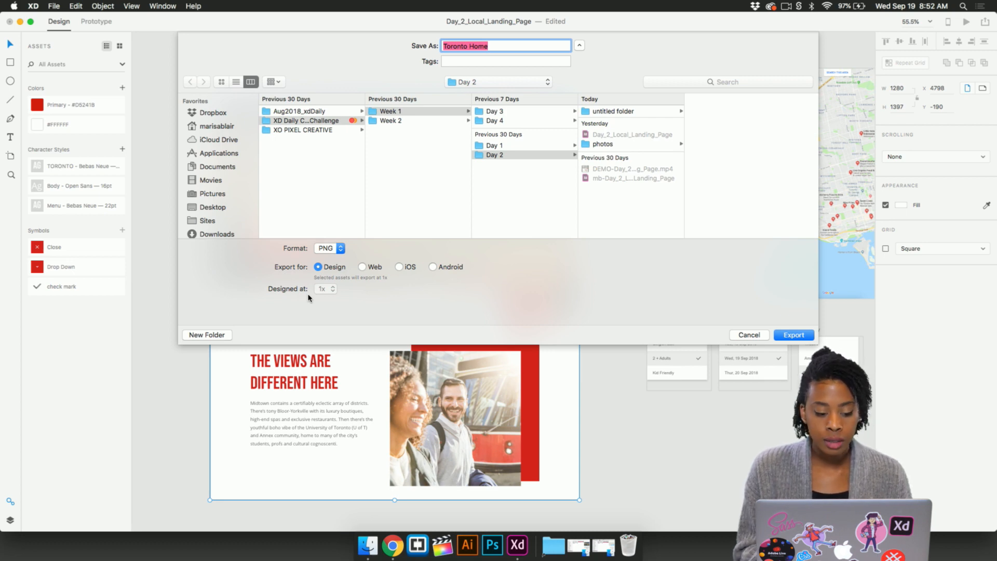
- Try the Web export option with the design scale set to 2x, and return to exporting for Design
click(362, 268)
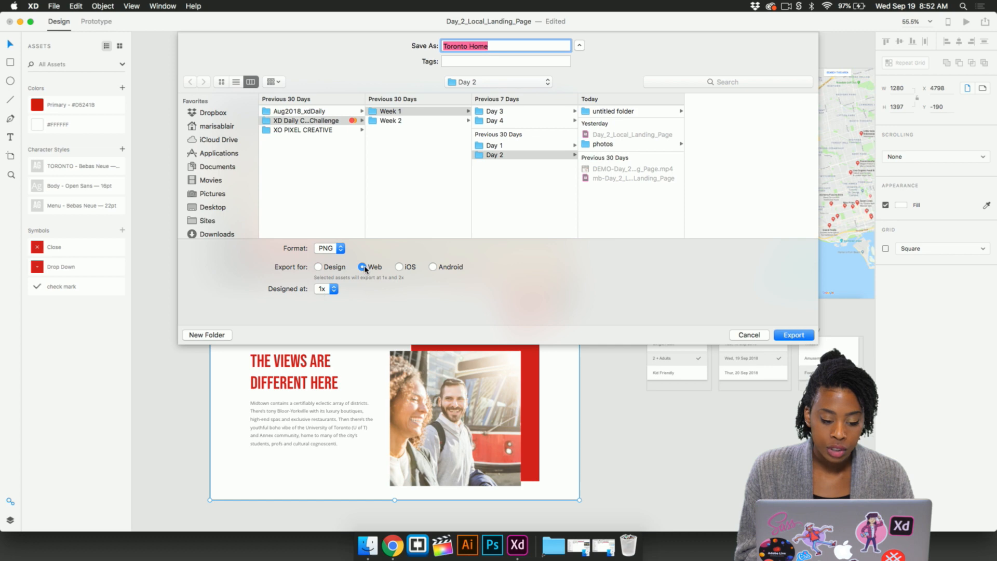
click(325, 289)
click(323, 298)
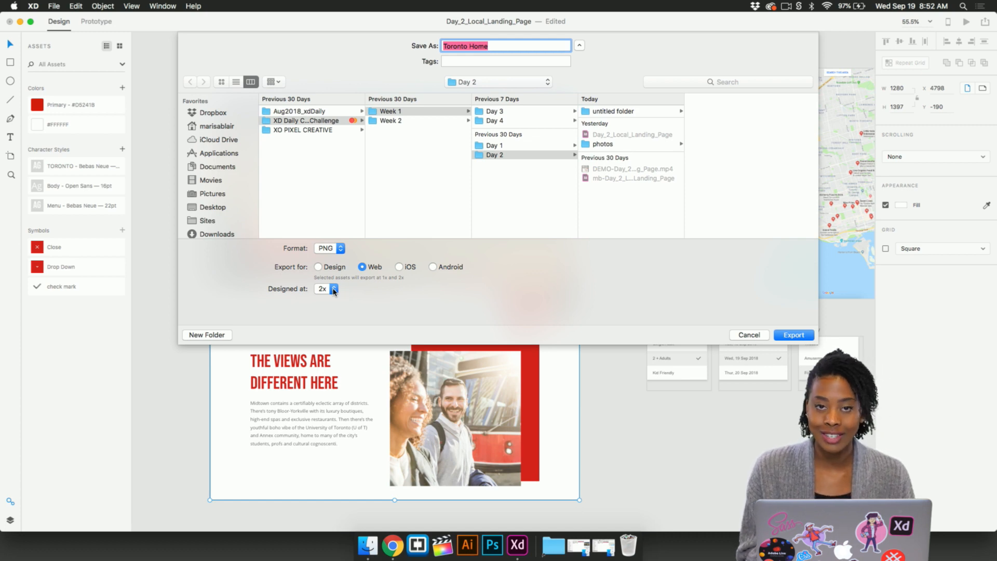
click(335, 267)
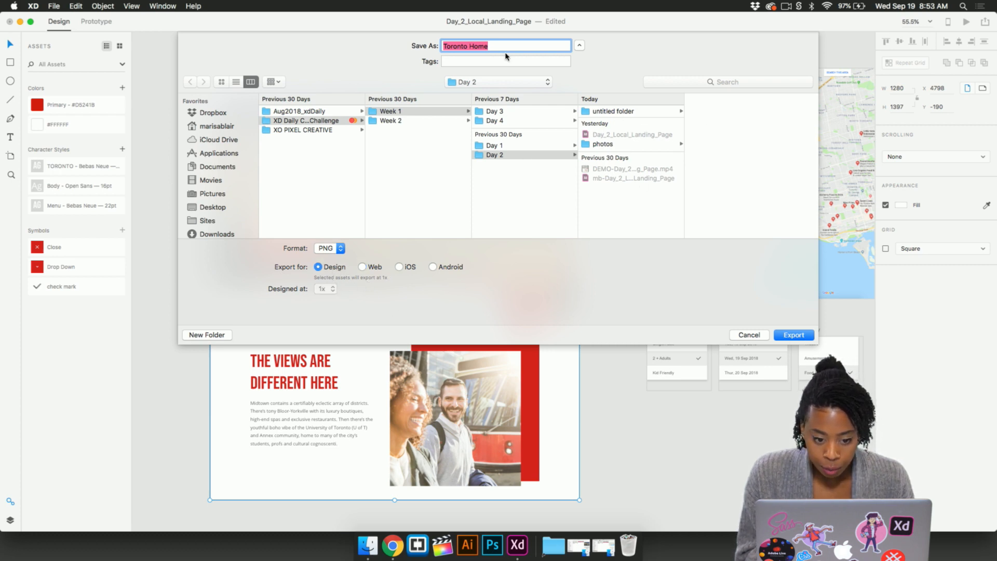
- Name the file toronto-landing-page and export the artboard as a PNG for Design into the Day 2 folder
text(toront)
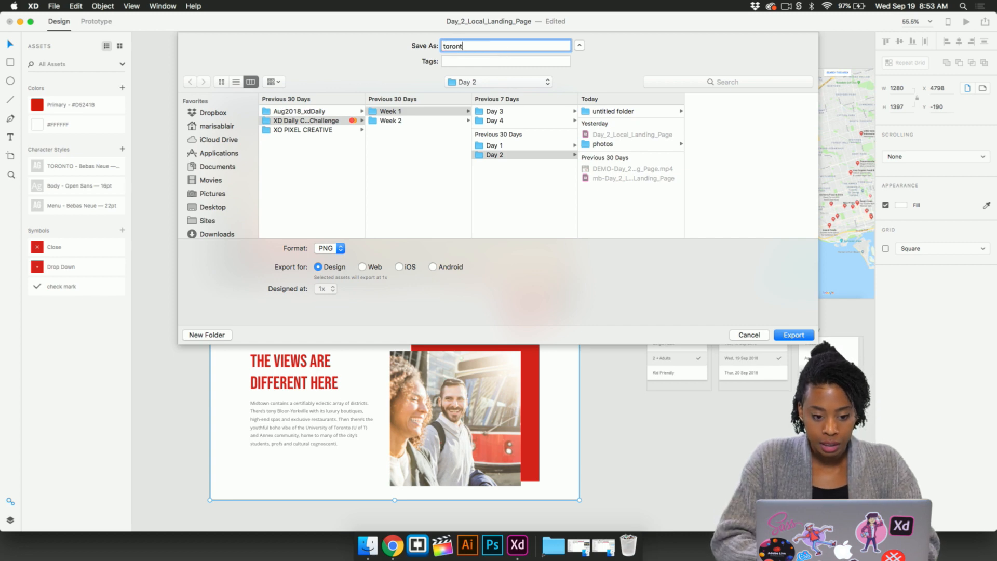
text(o-landing)
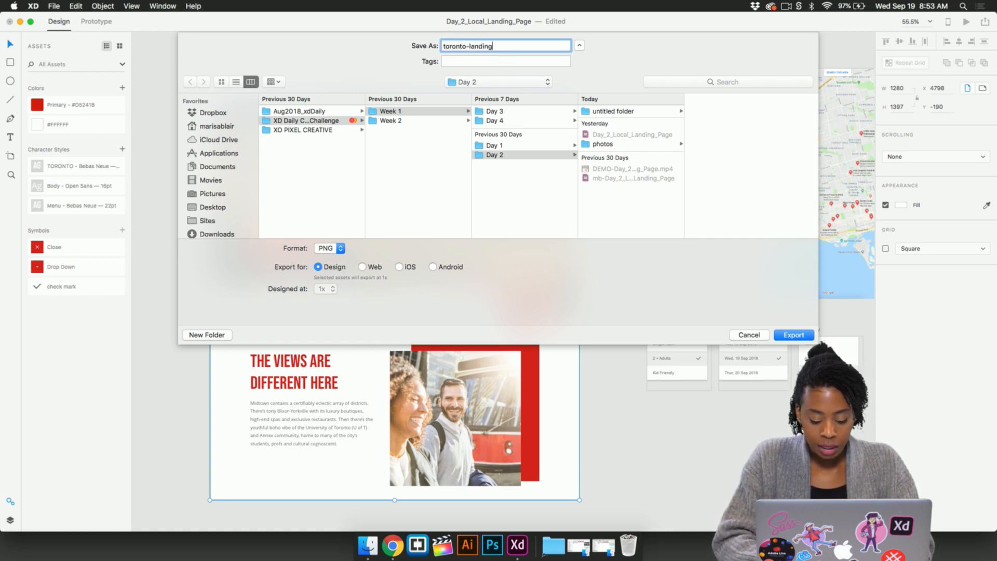
text(-page)
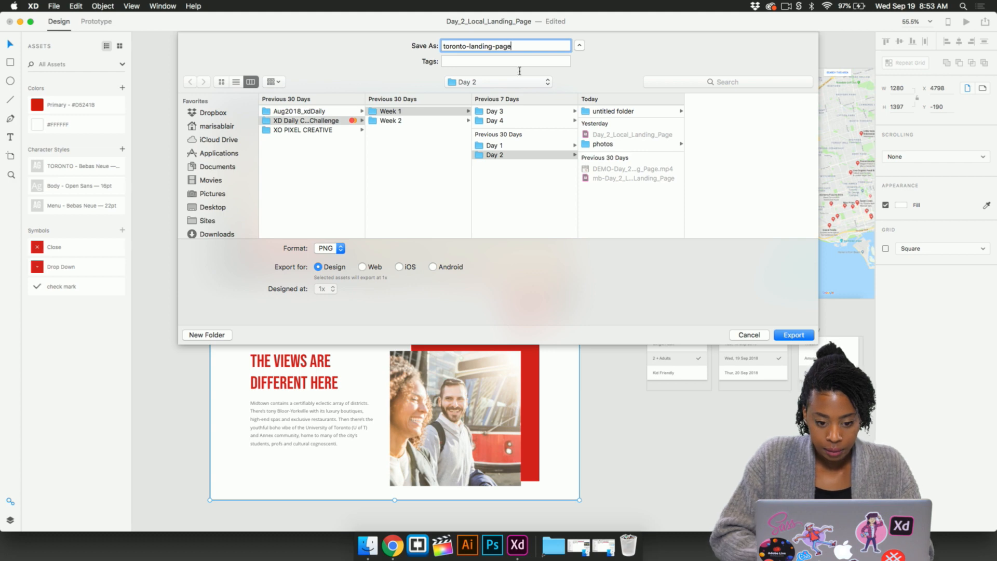
click(794, 335)
click(625, 234)
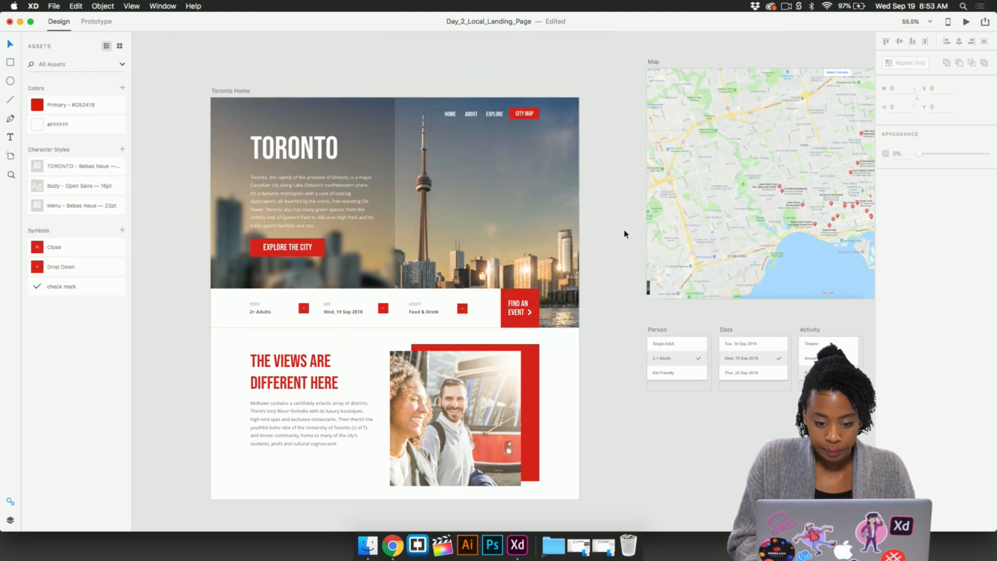
- Switch to the Behance project editor in Chrome and go to the insertion point below the Day #2 landing page caption
key(ctrl+Up)
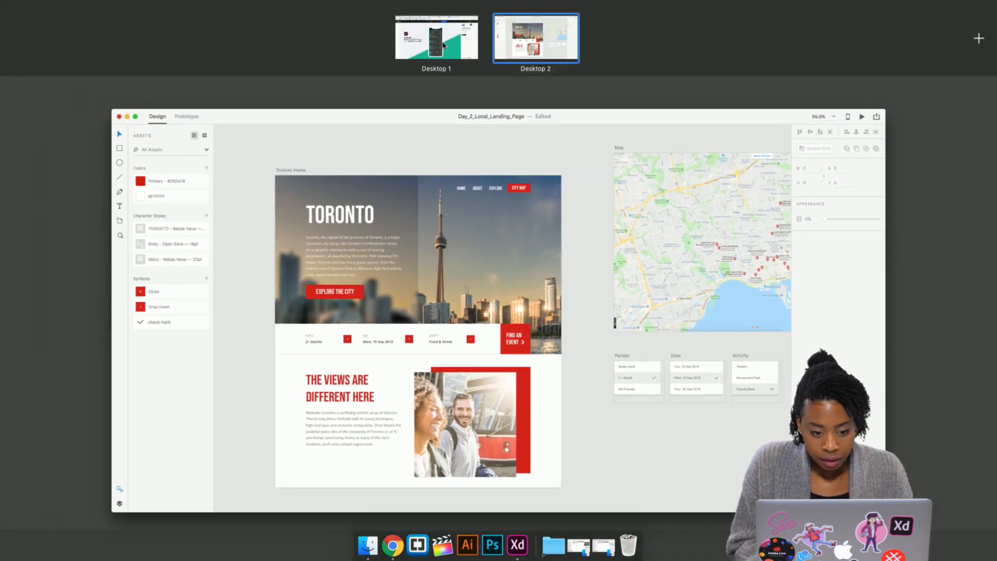
click(444, 45)
click(684, 26)
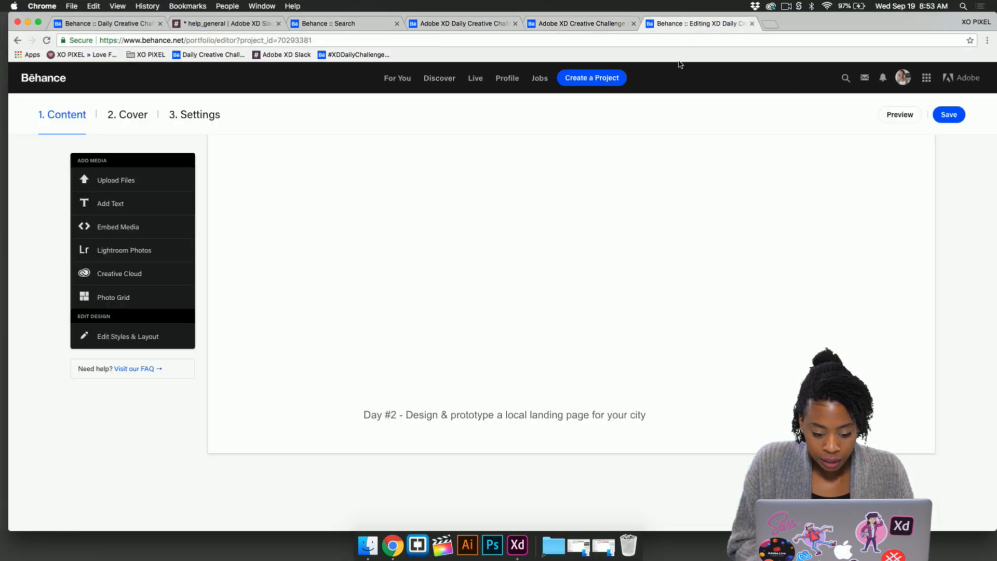
scroll(561, 351, up, 3)
scroll(562, 351, down, 1)
key(super+0)
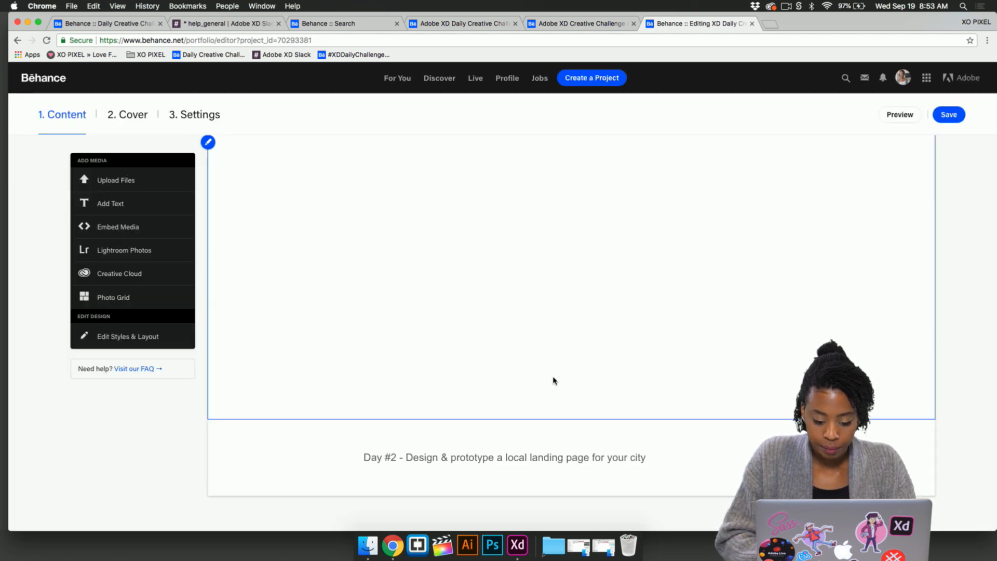
mouse_move(597, 488)
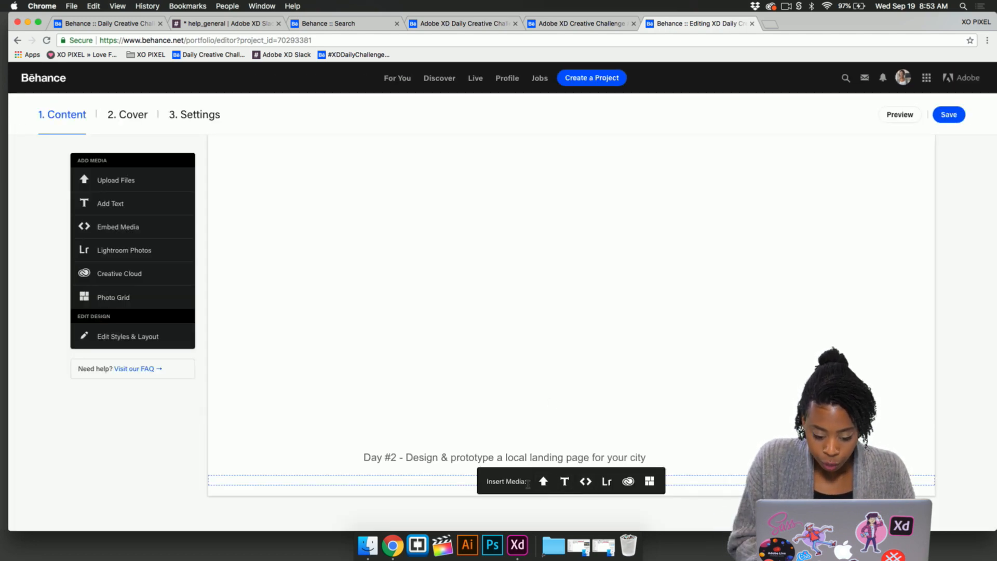
- Upload toronto-landing-page.png from the Week 1 > Day 2 folder below the Day #2 caption
click(544, 482)
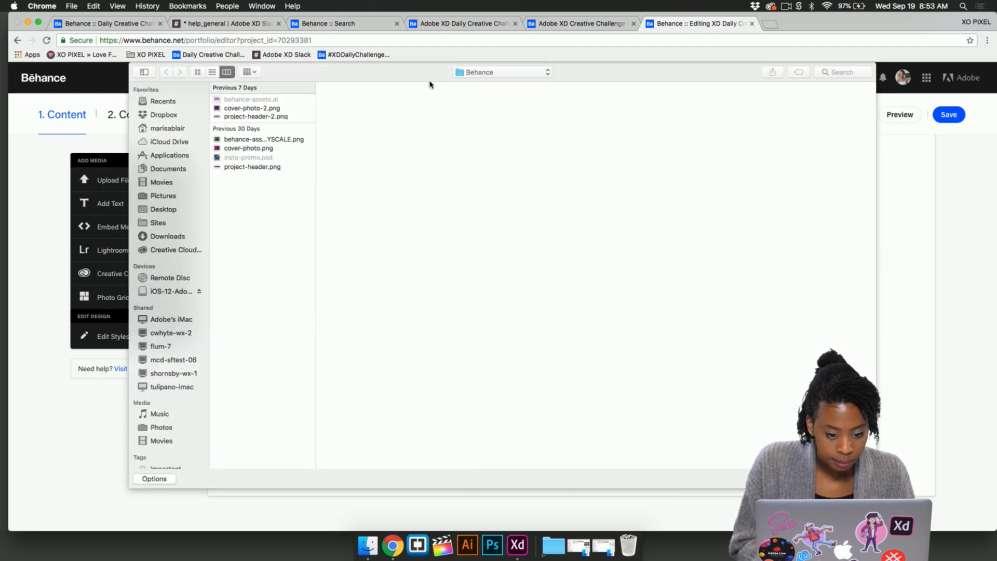
click(182, 210)
click(261, 102)
click(367, 109)
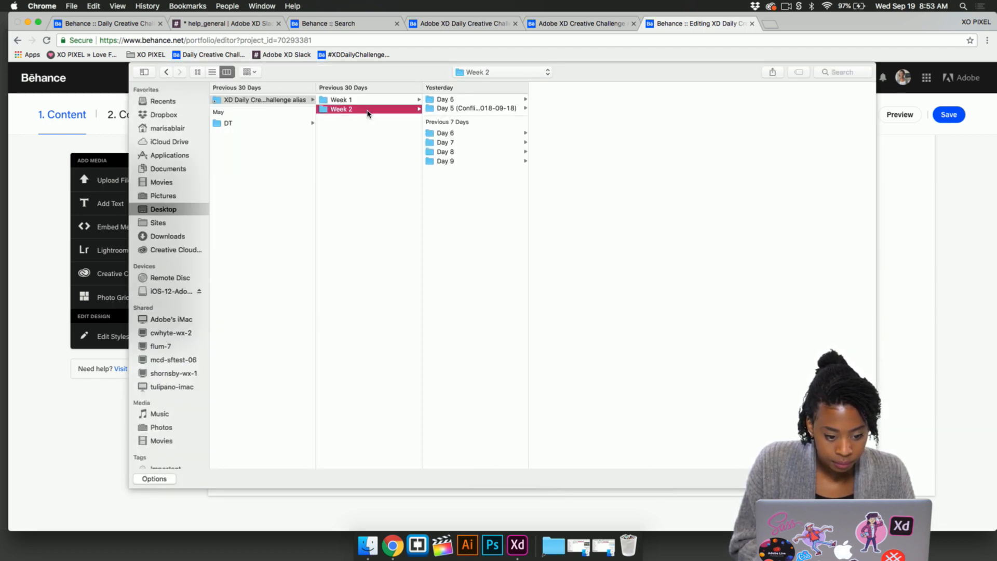
click(370, 99)
click(452, 141)
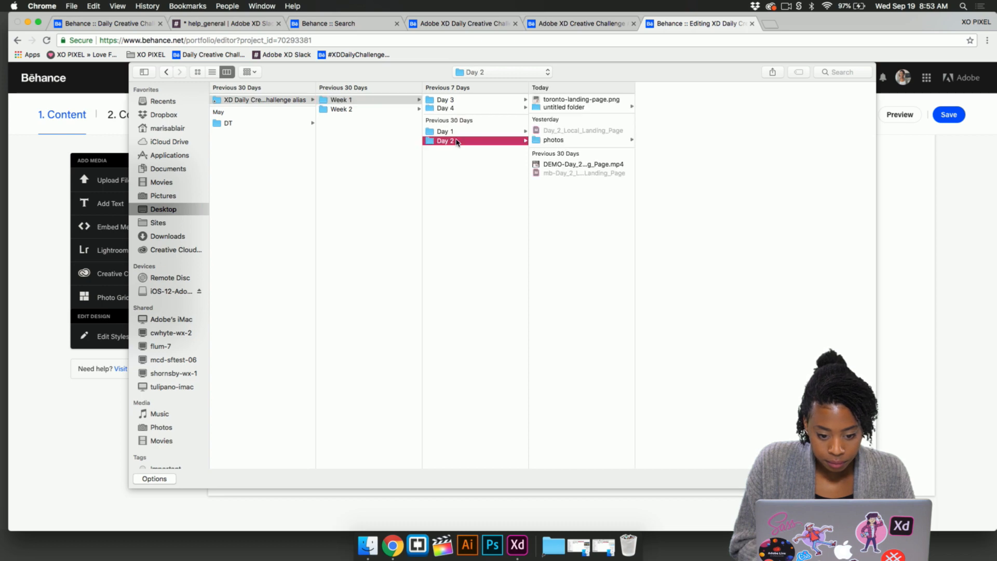
click(577, 99)
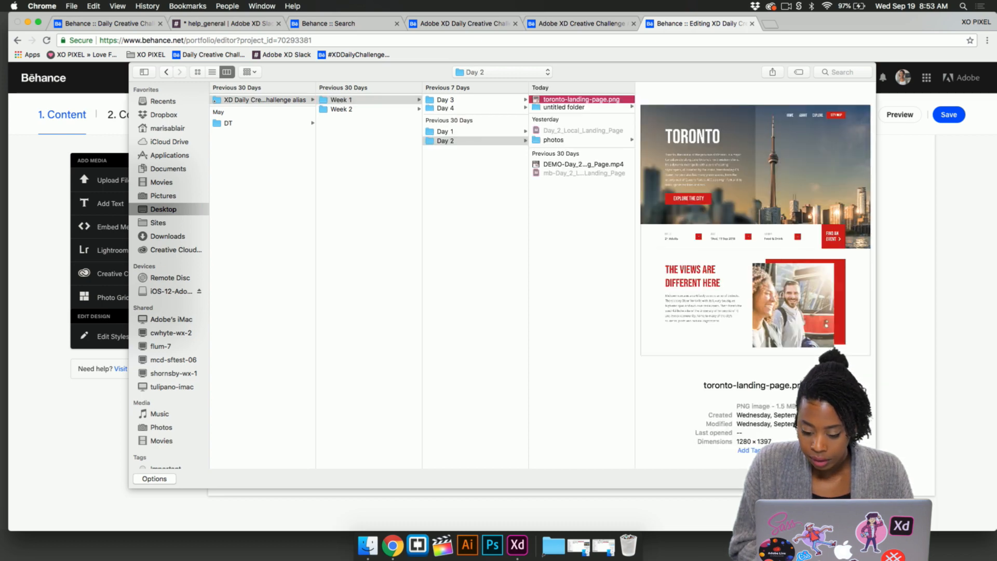
key(Return)
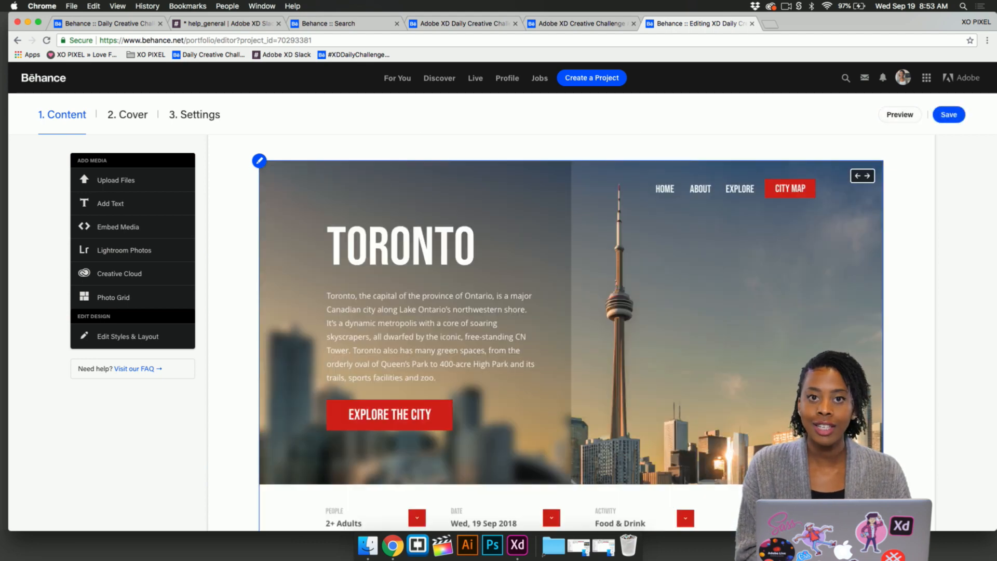
- Change the Day #1 finance app image from full width to the narrower layout with side margins
scroll(571, 332, down, 4)
scroll(572, 332, up, 9)
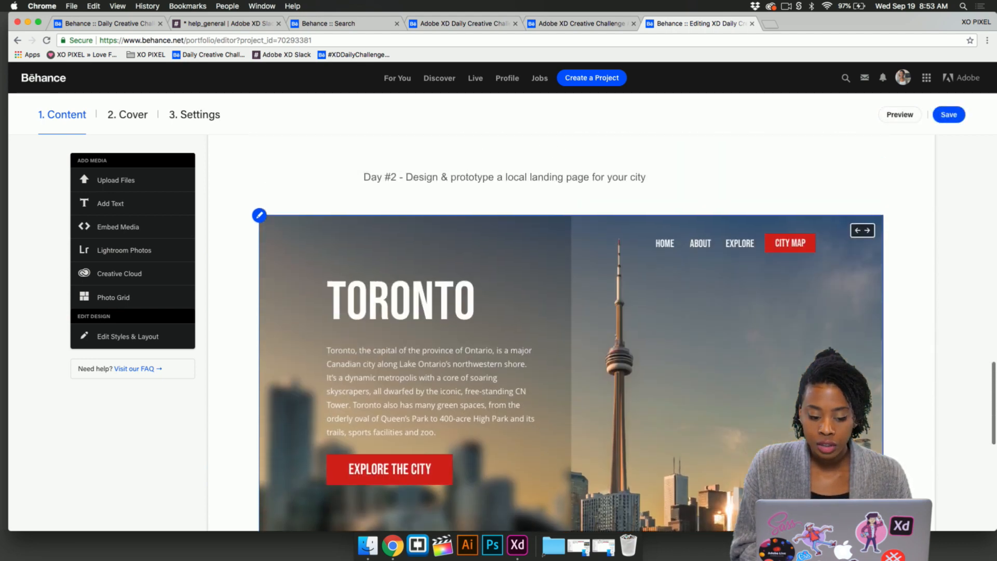
scroll(571, 333, up, 10)
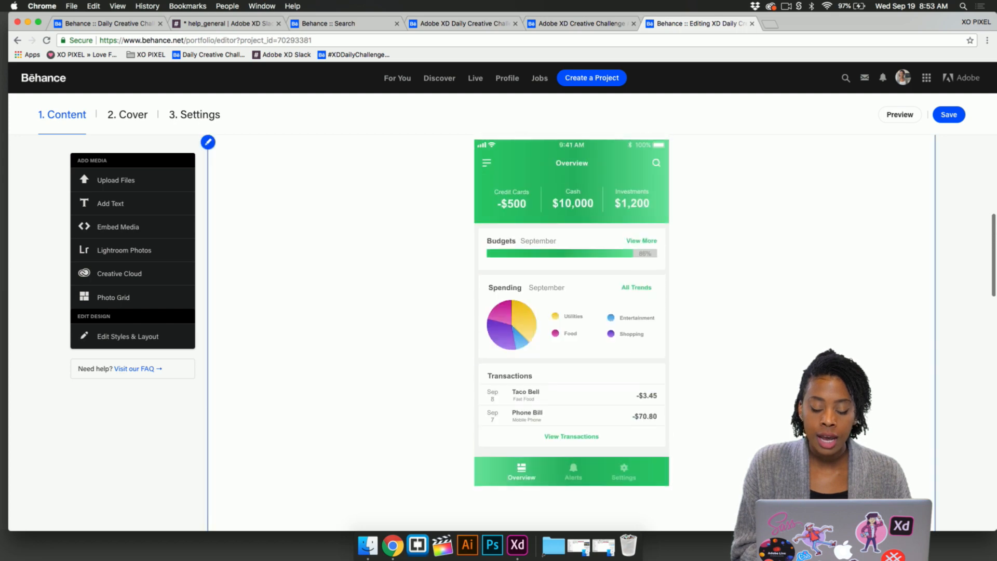
scroll(571, 332, up, 1)
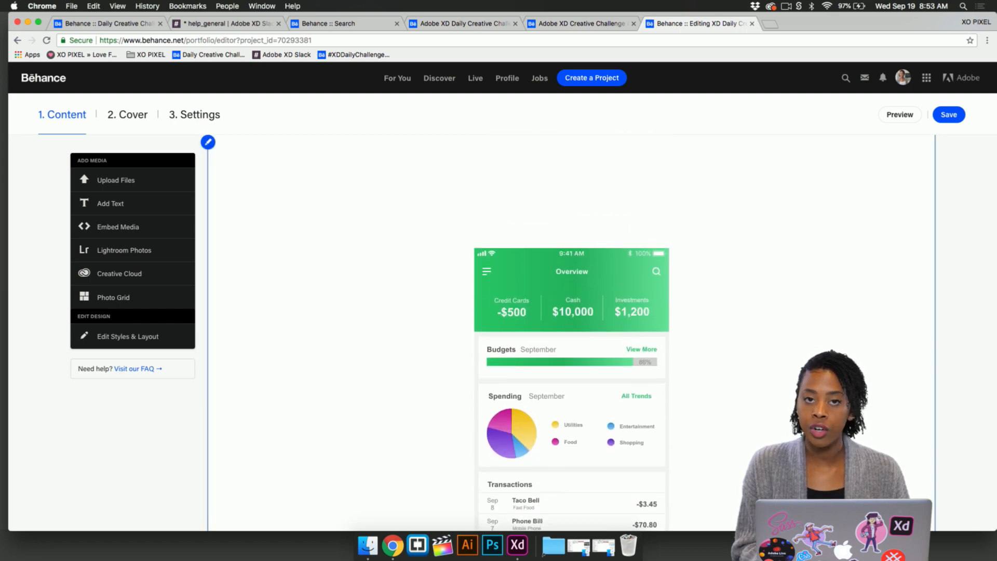
scroll(737, 369, up, 5)
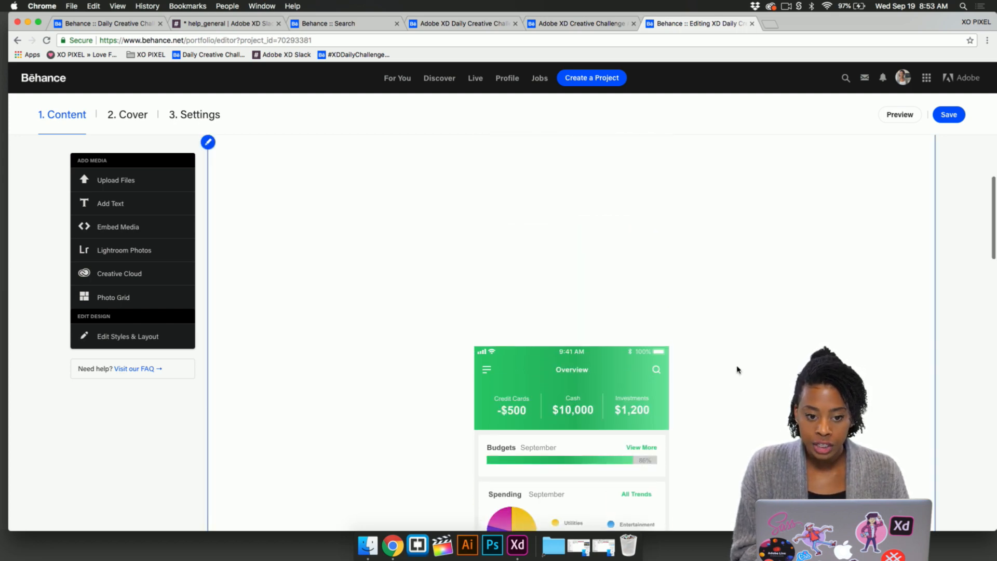
scroll(737, 370, down, 12)
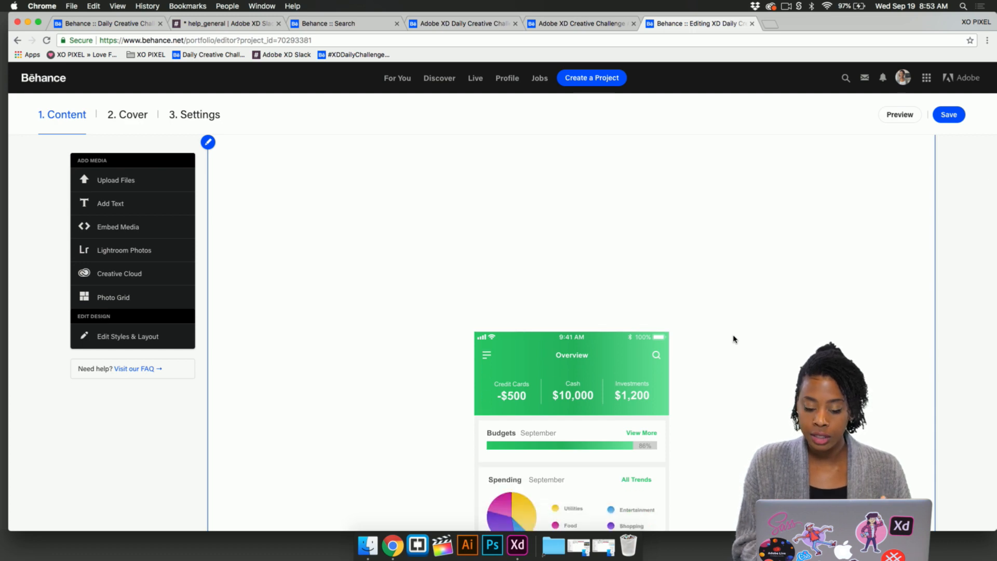
scroll(733, 338, down, 6)
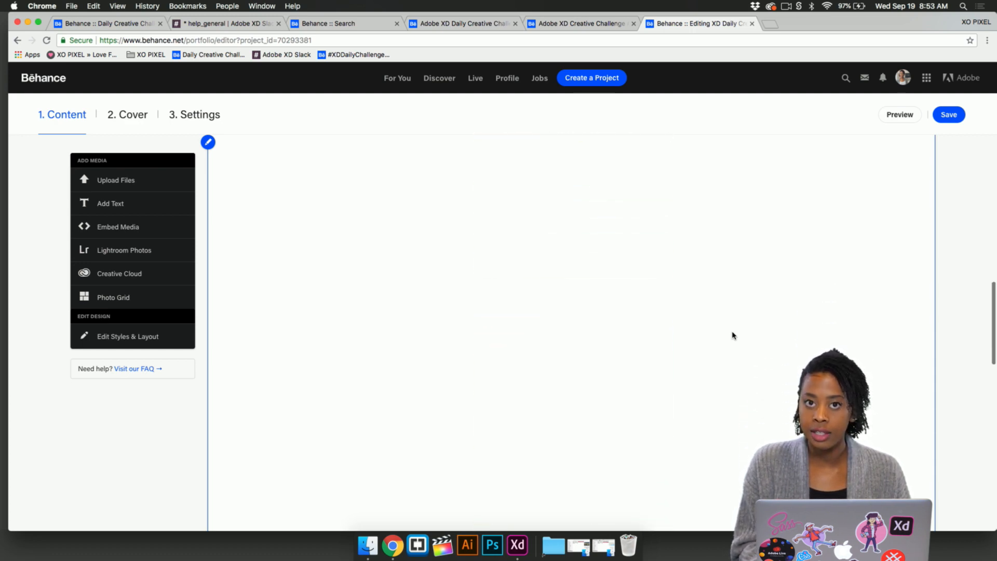
scroll(733, 335, up, 20)
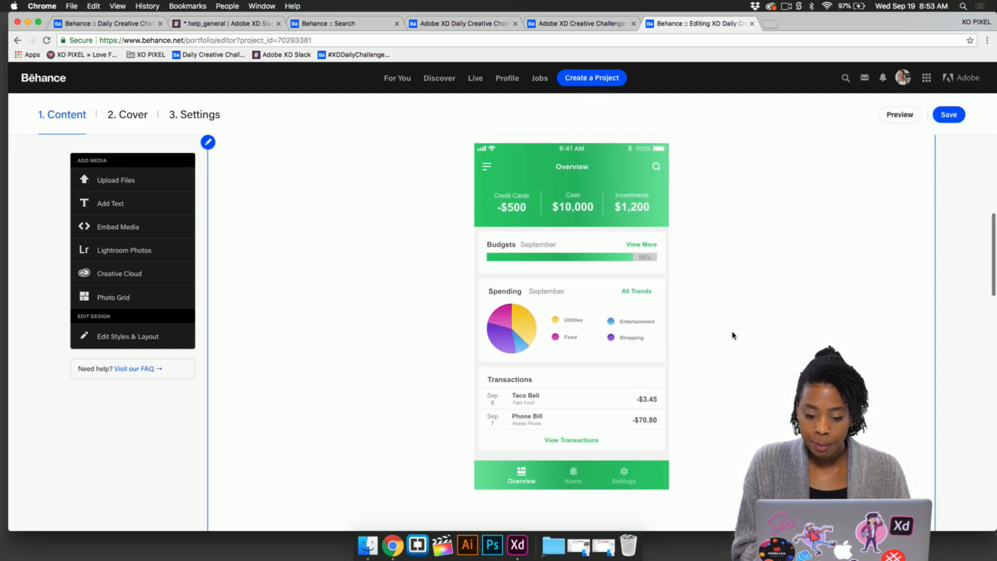
scroll(733, 335, up, 6)
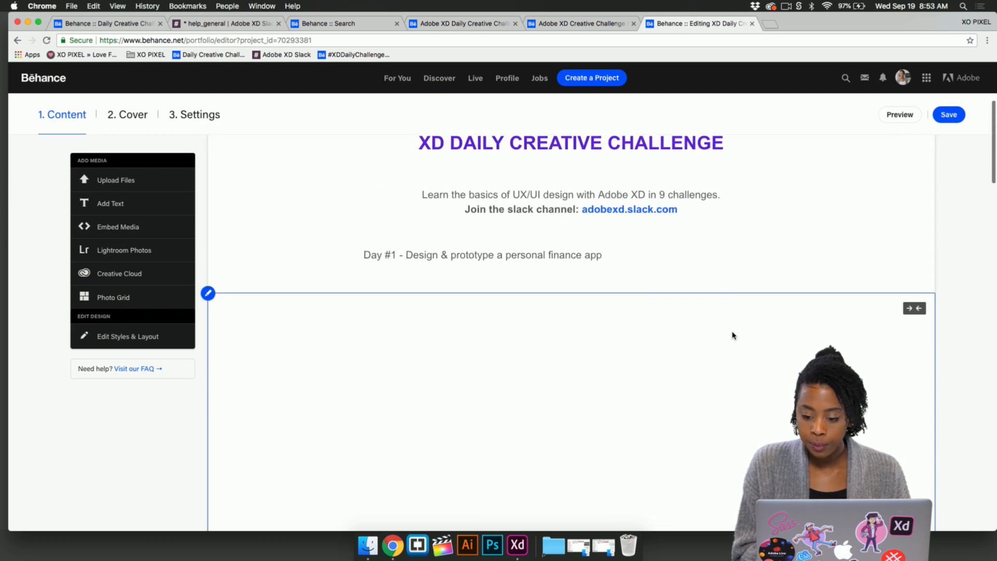
click(915, 310)
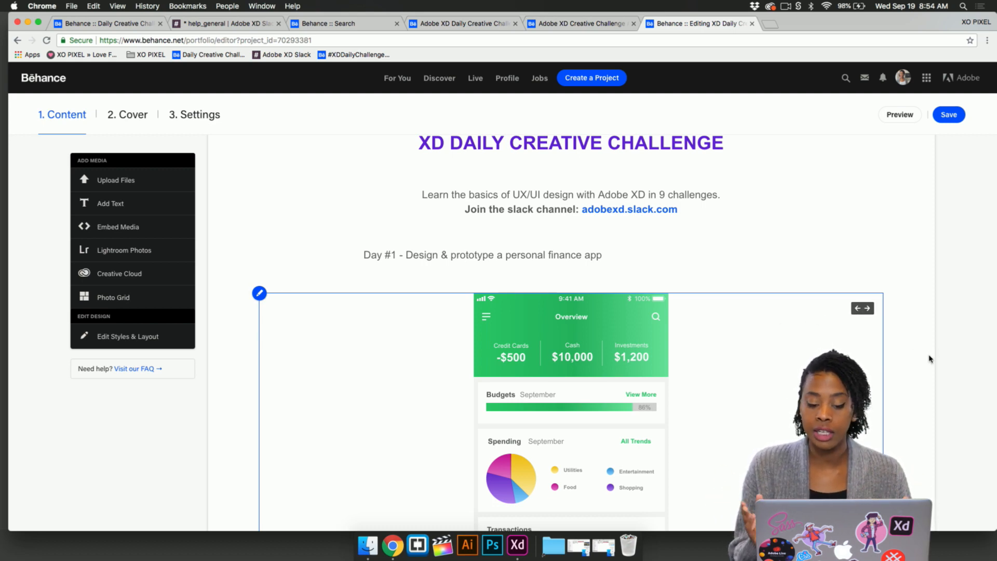
- Check the Toronto landing page image in the project and save the Behance project
scroll(970, 410, down, 7)
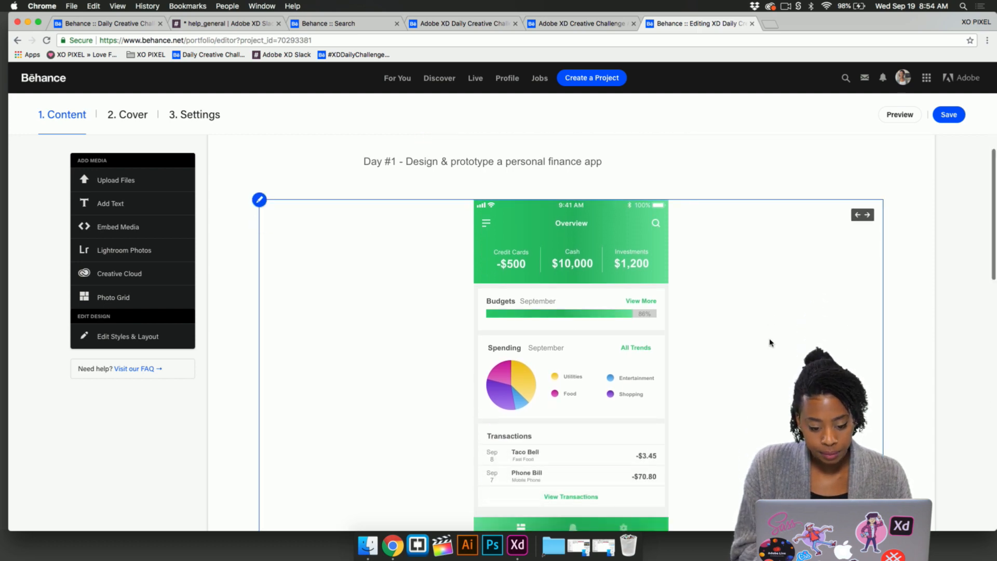
scroll(770, 342, down, 10)
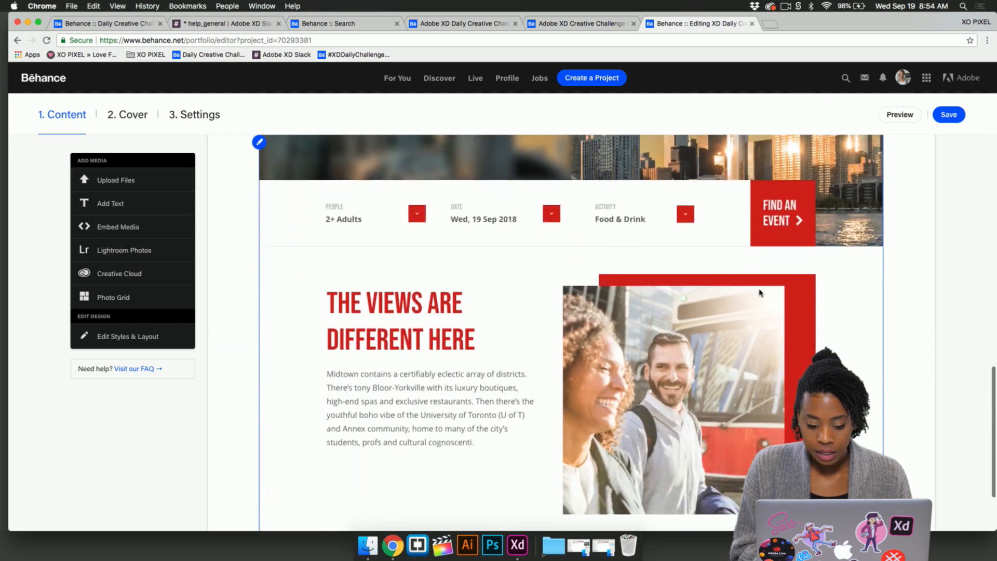
click(954, 114)
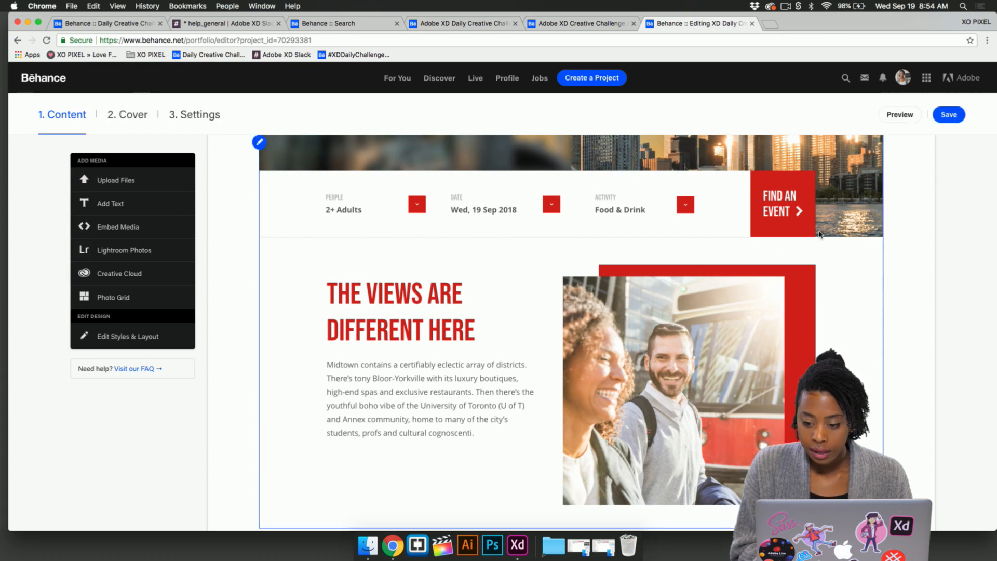
- Check the XDDAILYCHALLENGE keyword in the project's discoverability settings and save the settings
scroll(834, 221, up, 20)
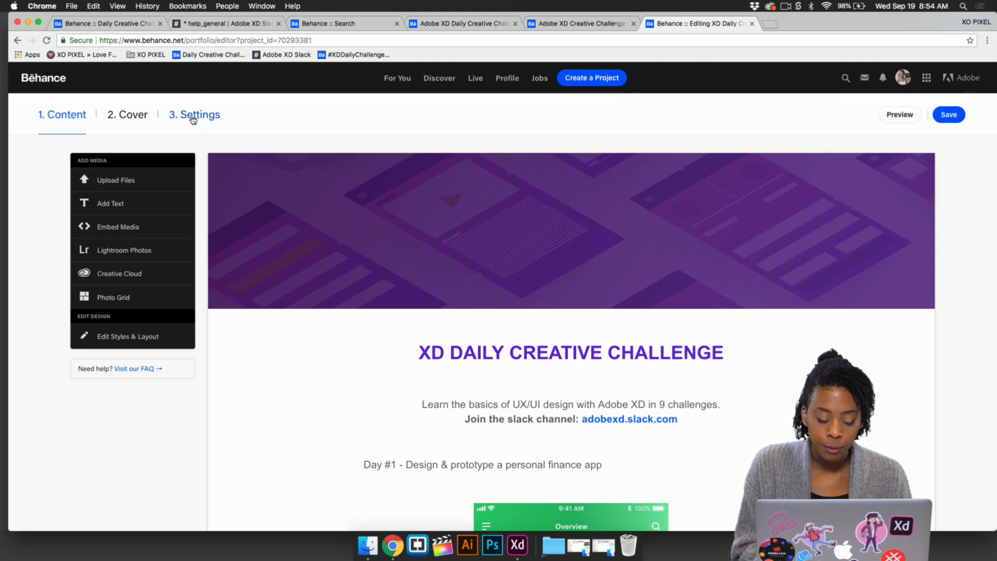
click(192, 119)
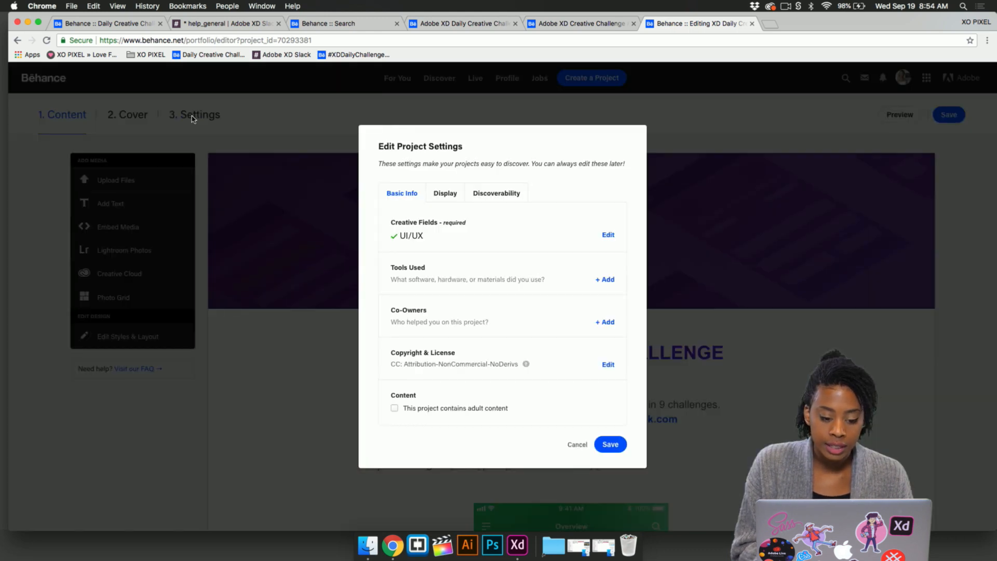
click(511, 193)
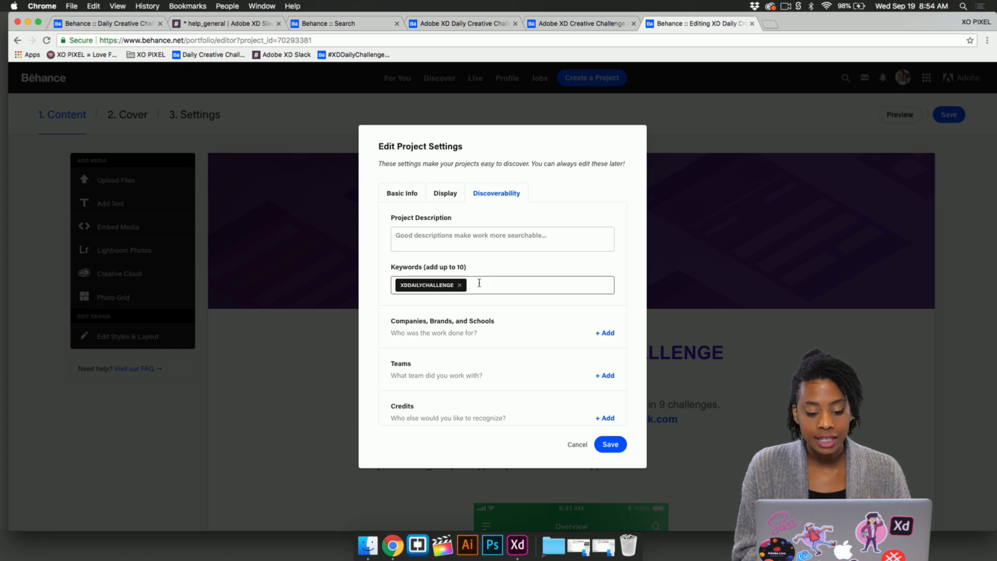
click(610, 444)
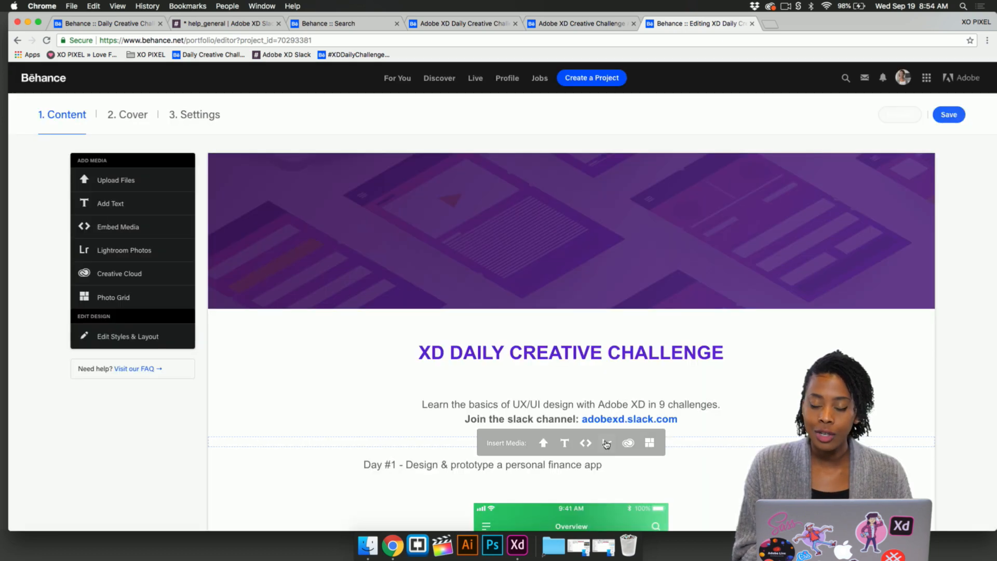